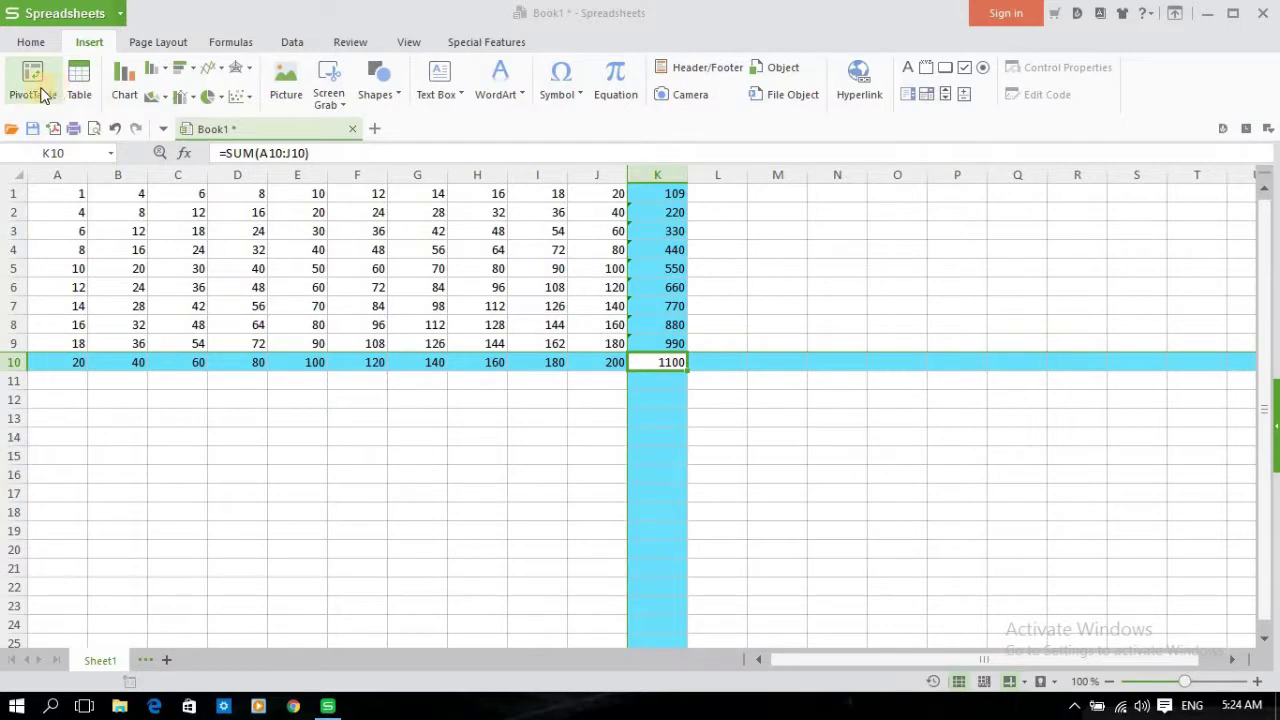
# Turn cell M7 into Table1 with a Column1 header
pyautogui.click(753, 302)
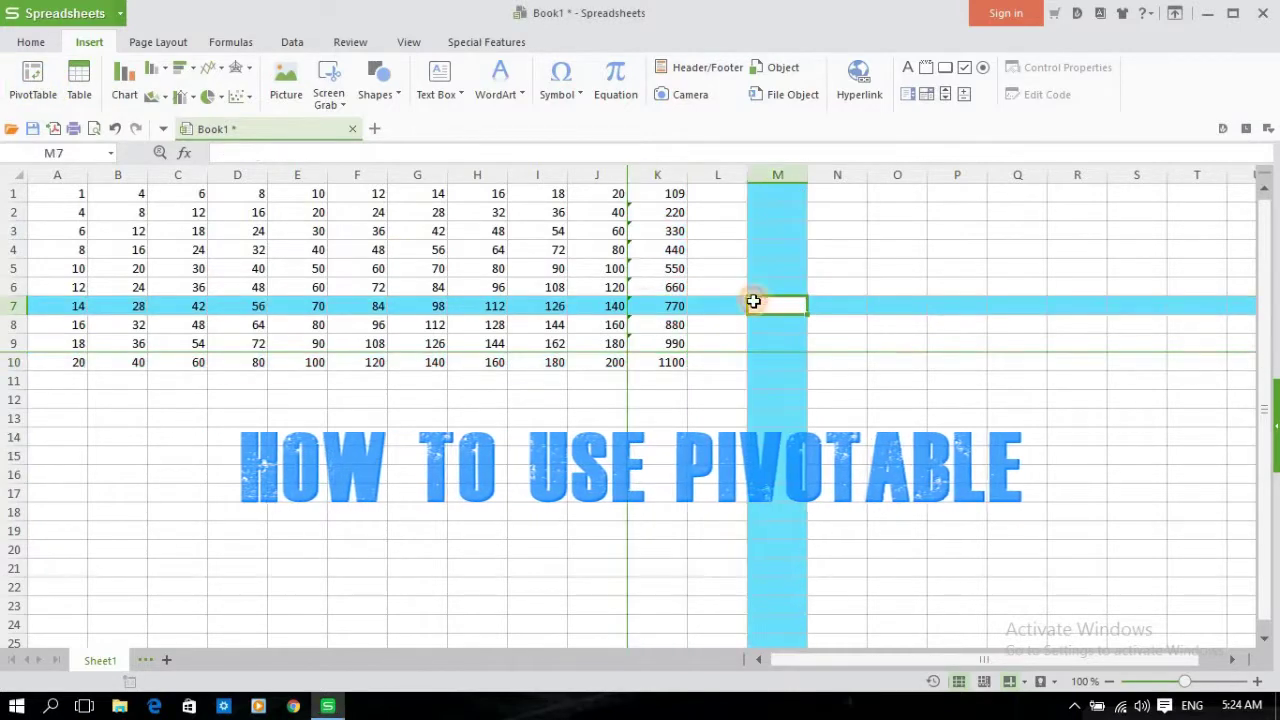
pyautogui.click(40, 82)
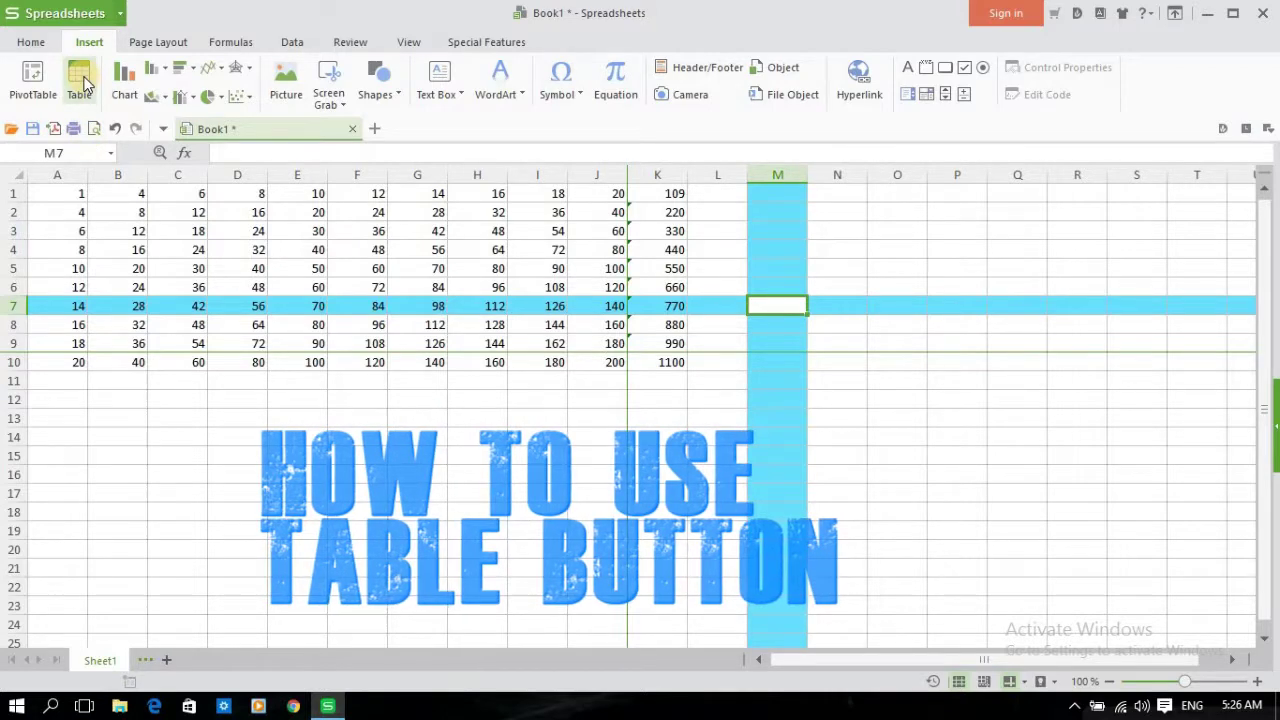
pyautogui.click(79, 80)
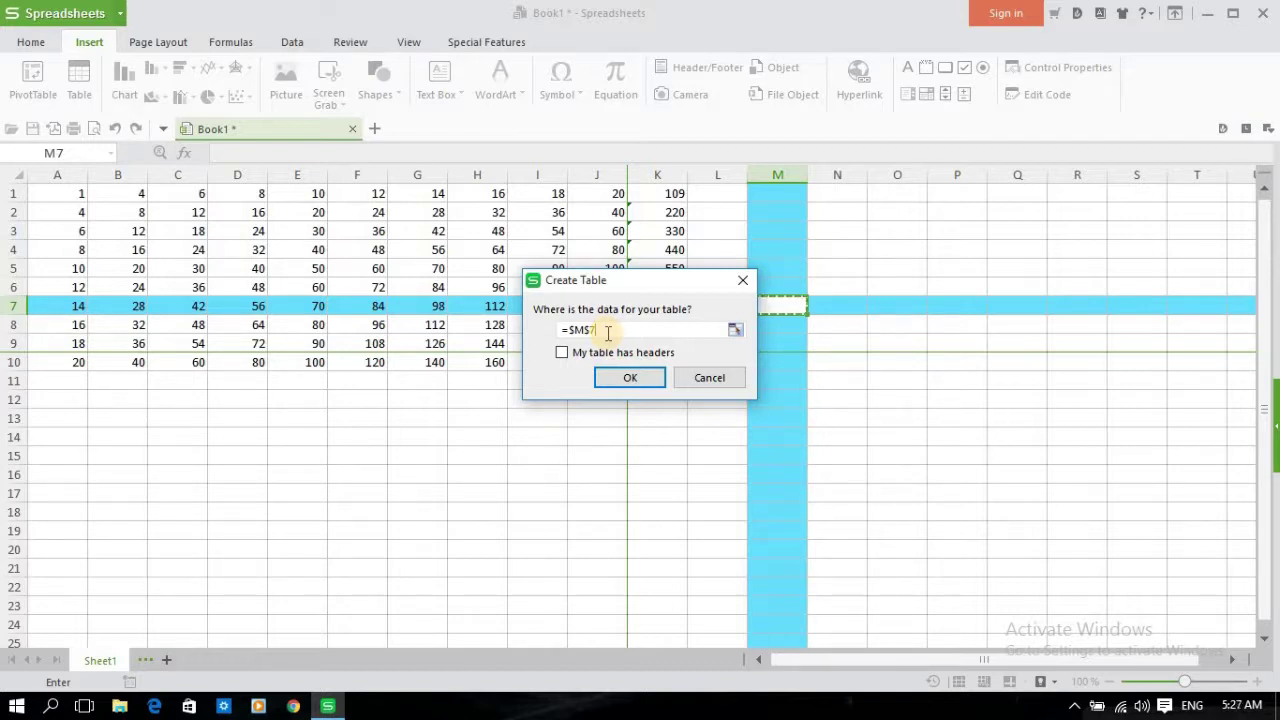
pyautogui.click(631, 380)
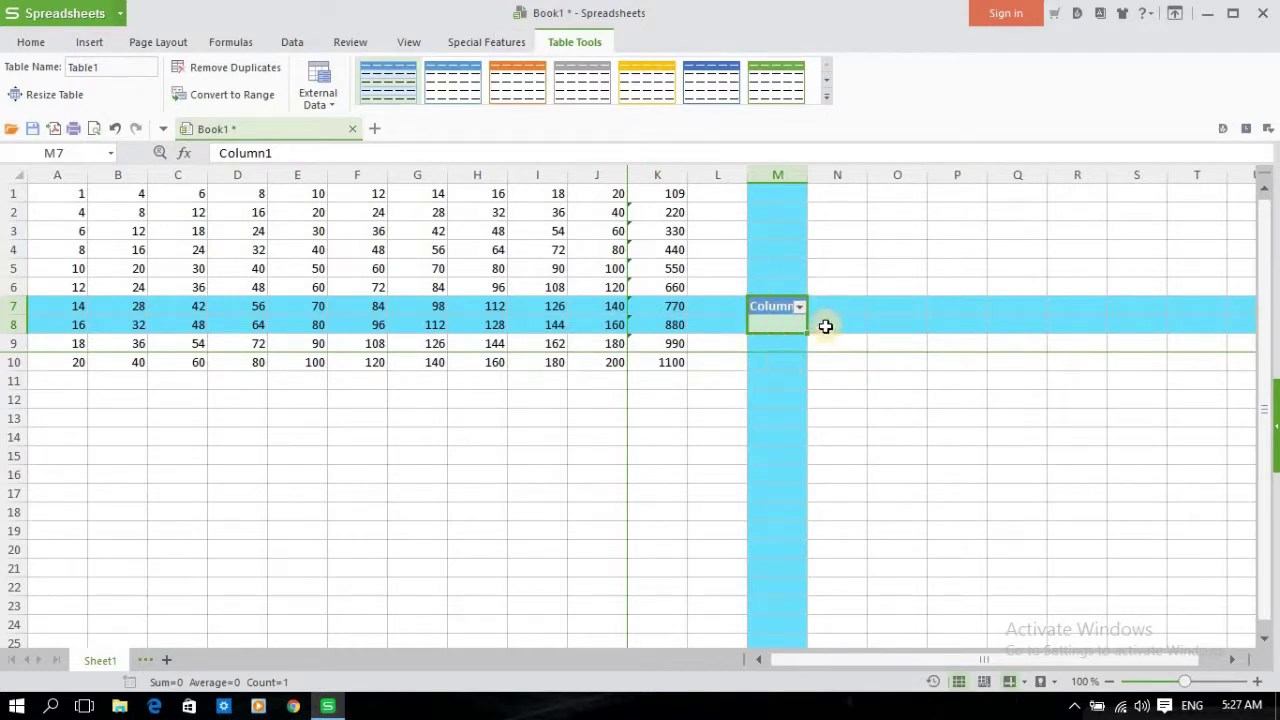
# Check the Column1 filter dropdown without filtering, then select the table cells and N11
pyautogui.click(800, 307)
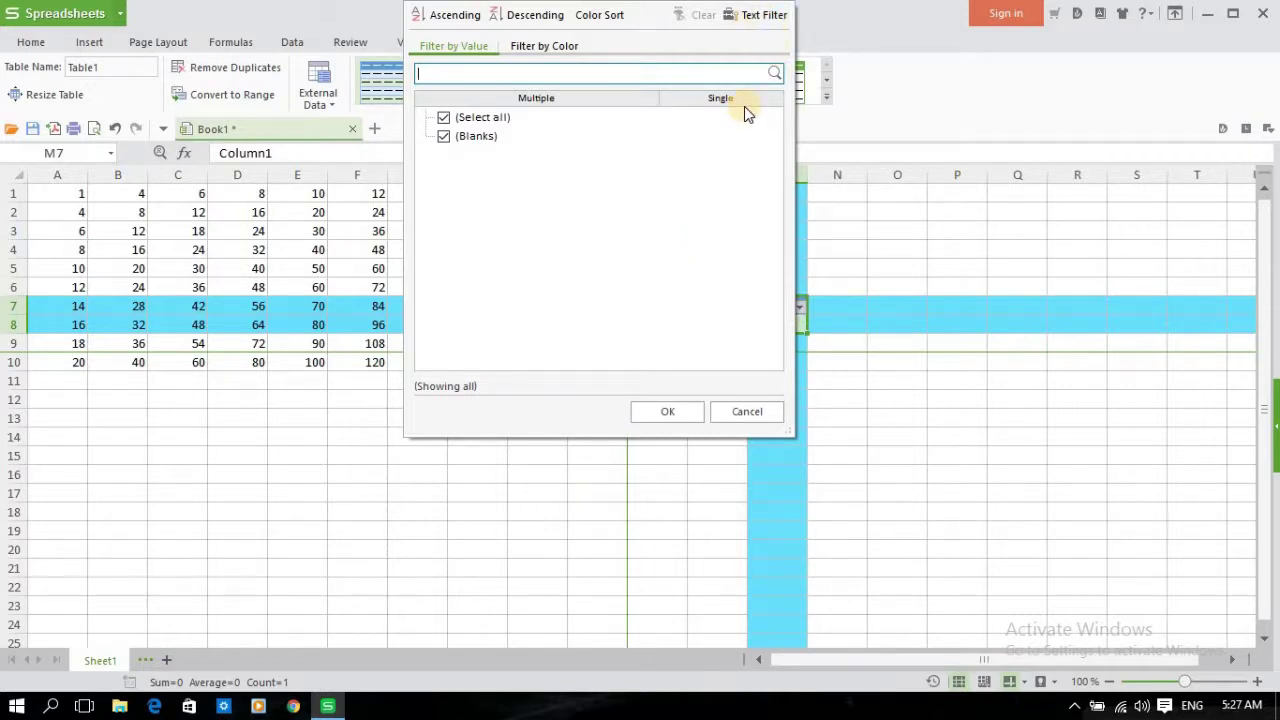
pyautogui.click(741, 415)
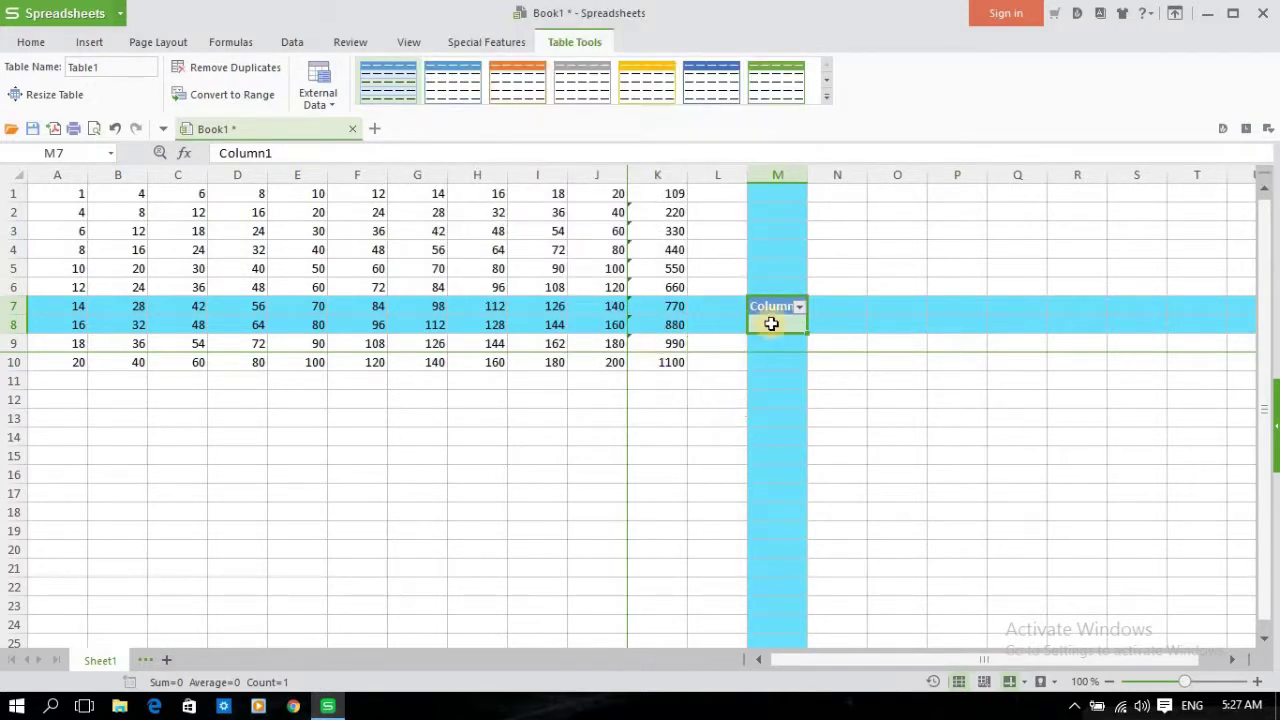
pyautogui.click(777, 326)
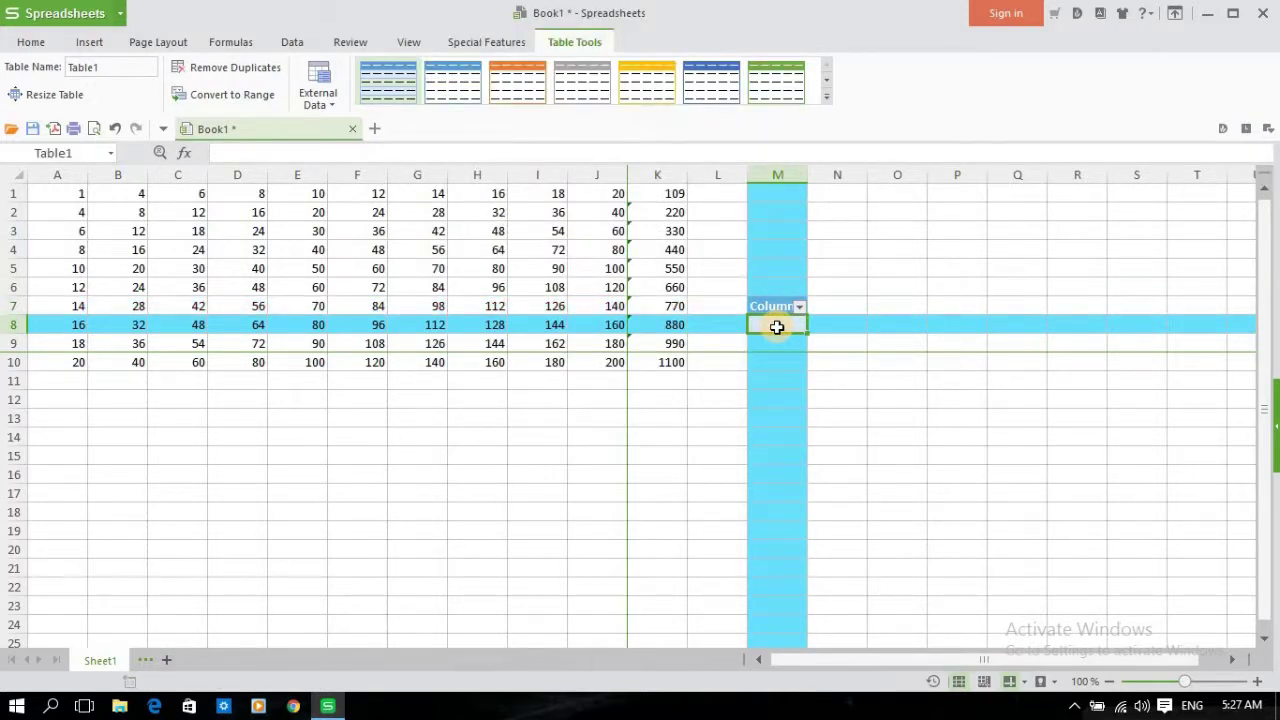
pyautogui.click(777, 310)
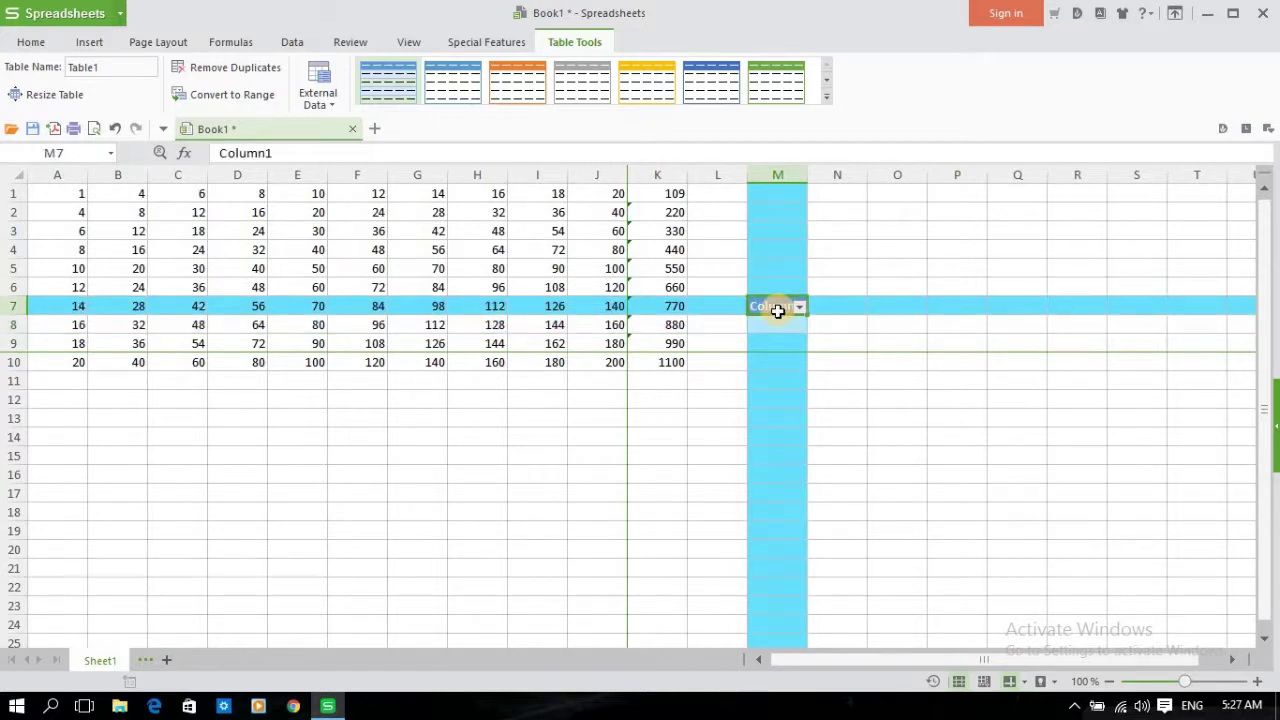
pyautogui.click(820, 382)
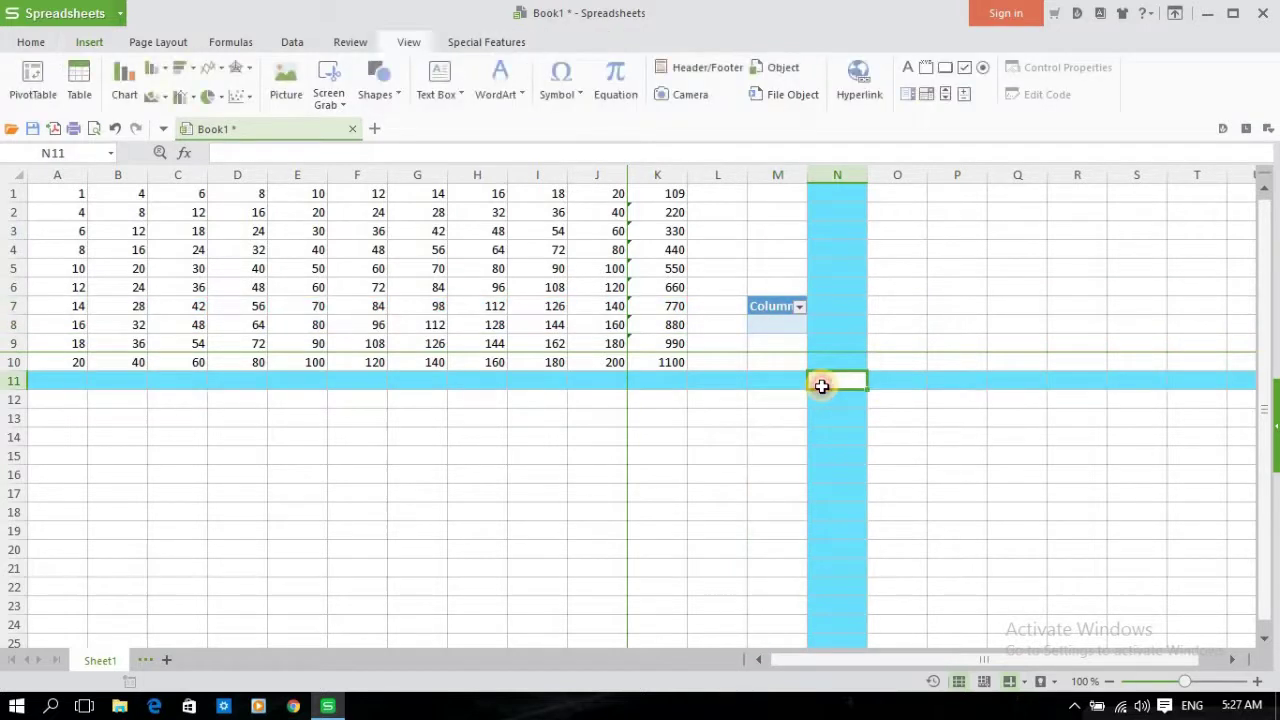
# Undo twice to remove Table1 from M7, then browse Format as Table styles without applying one
pyautogui.click(115, 129)
pyautogui.click(115, 129)
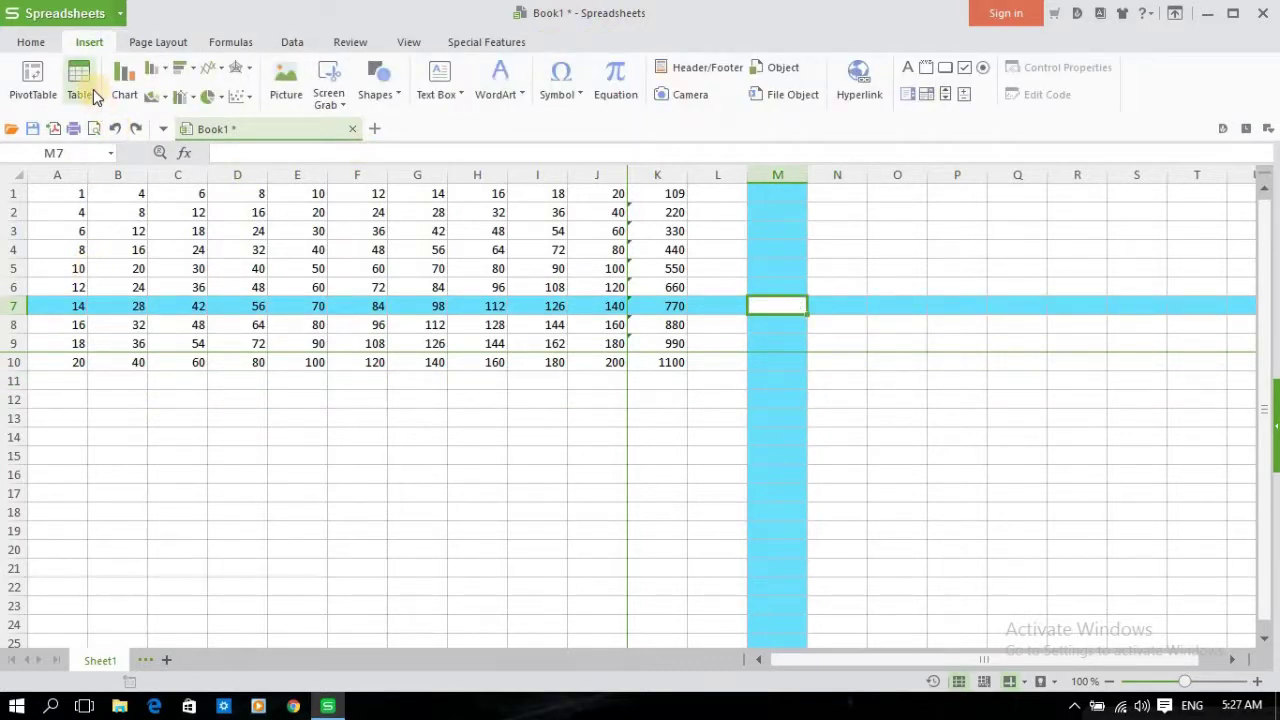
pyautogui.click(30, 42)
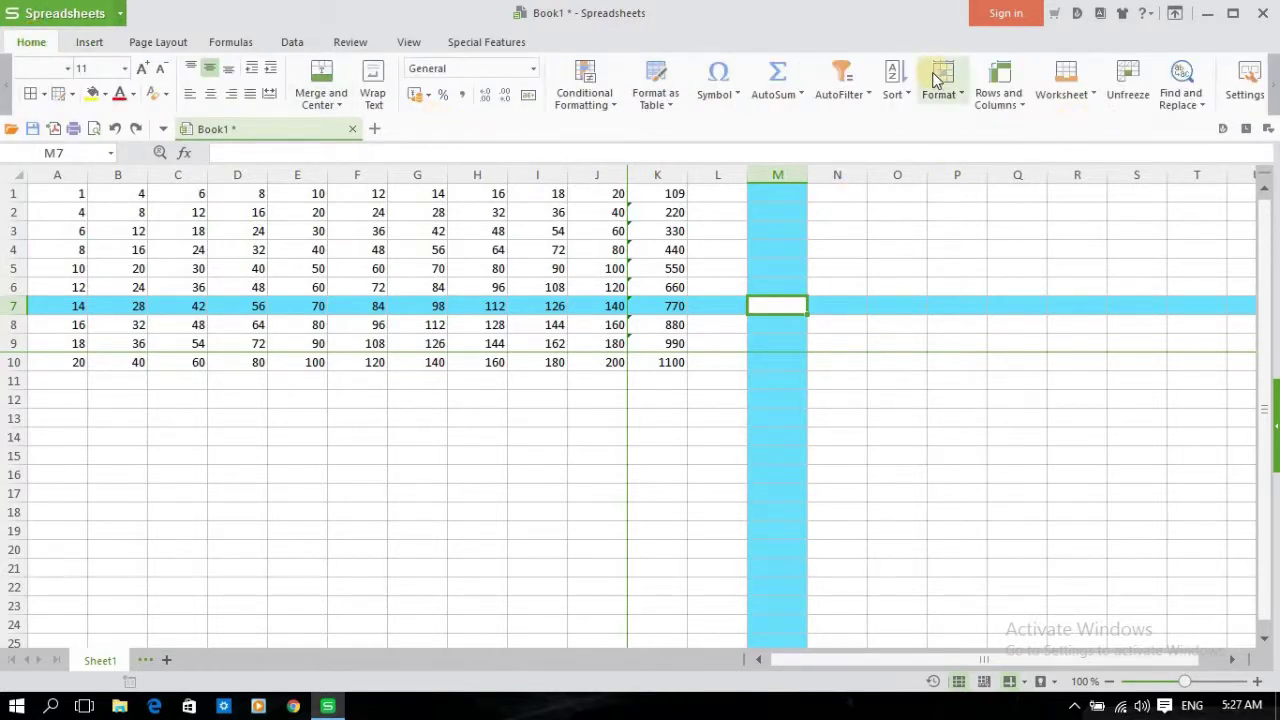
pyautogui.click(675, 98)
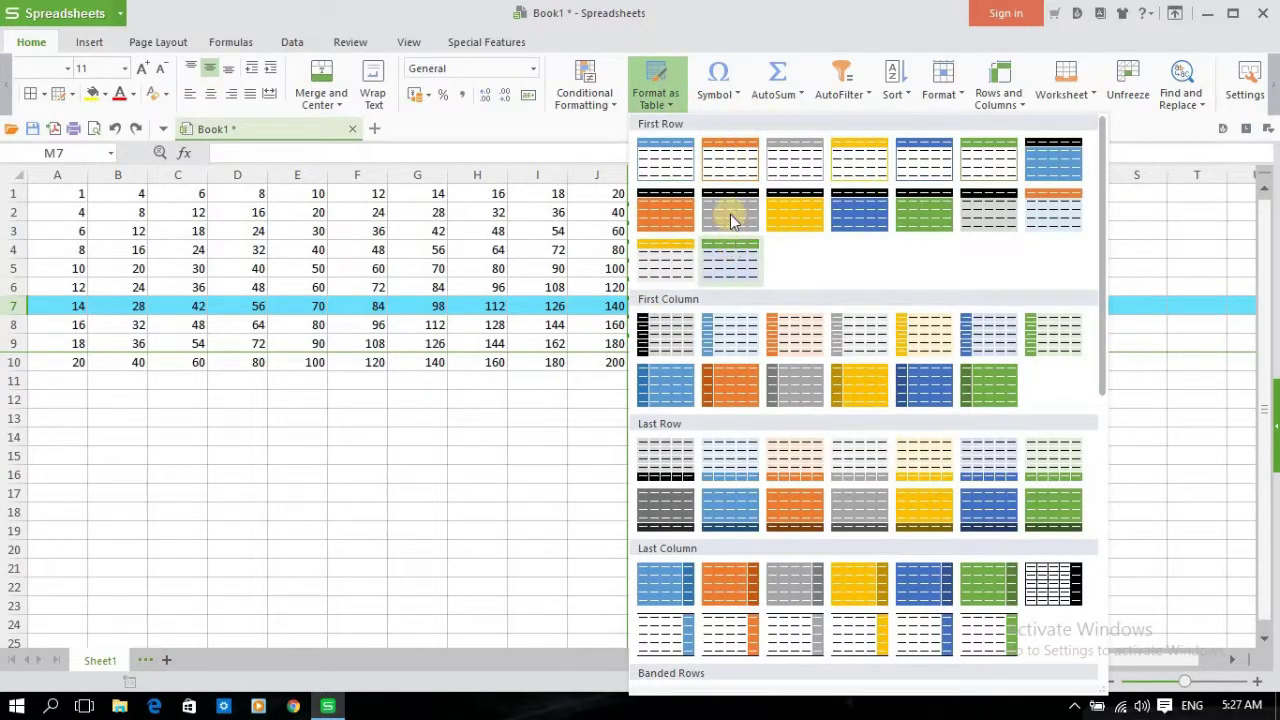
pyautogui.click(675, 105)
pyautogui.click(677, 108)
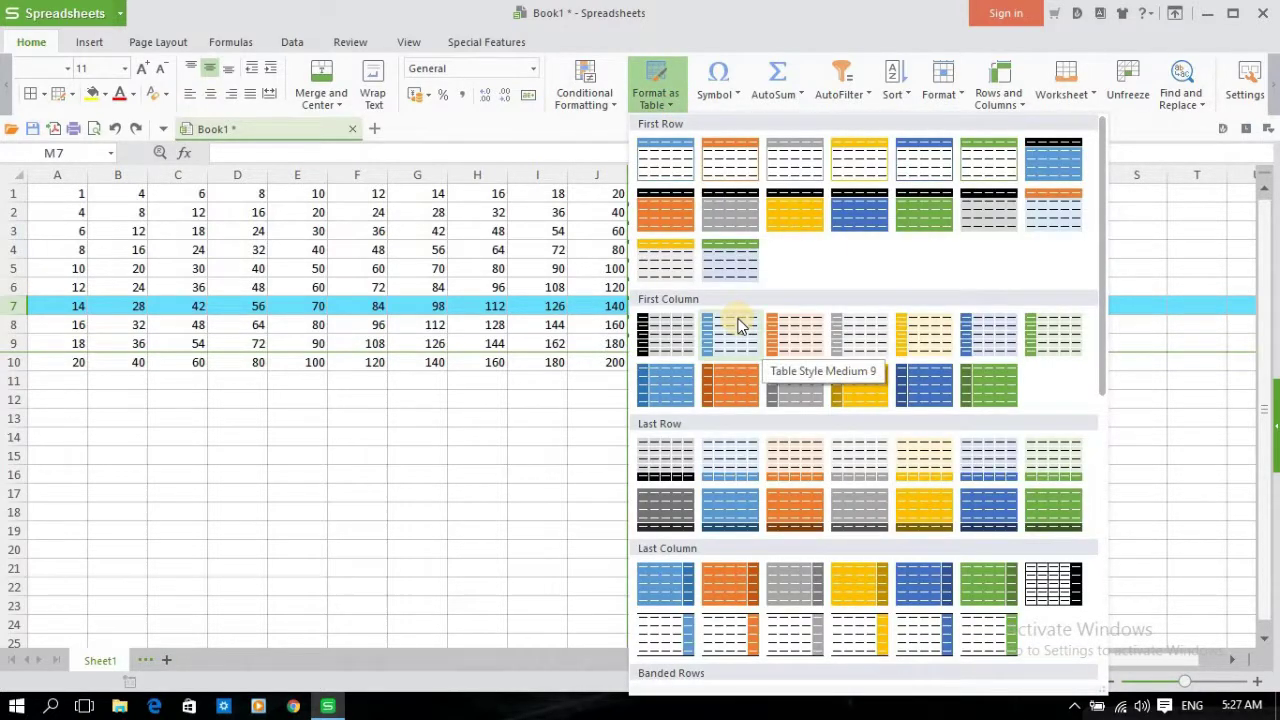
pyautogui.click(1150, 250)
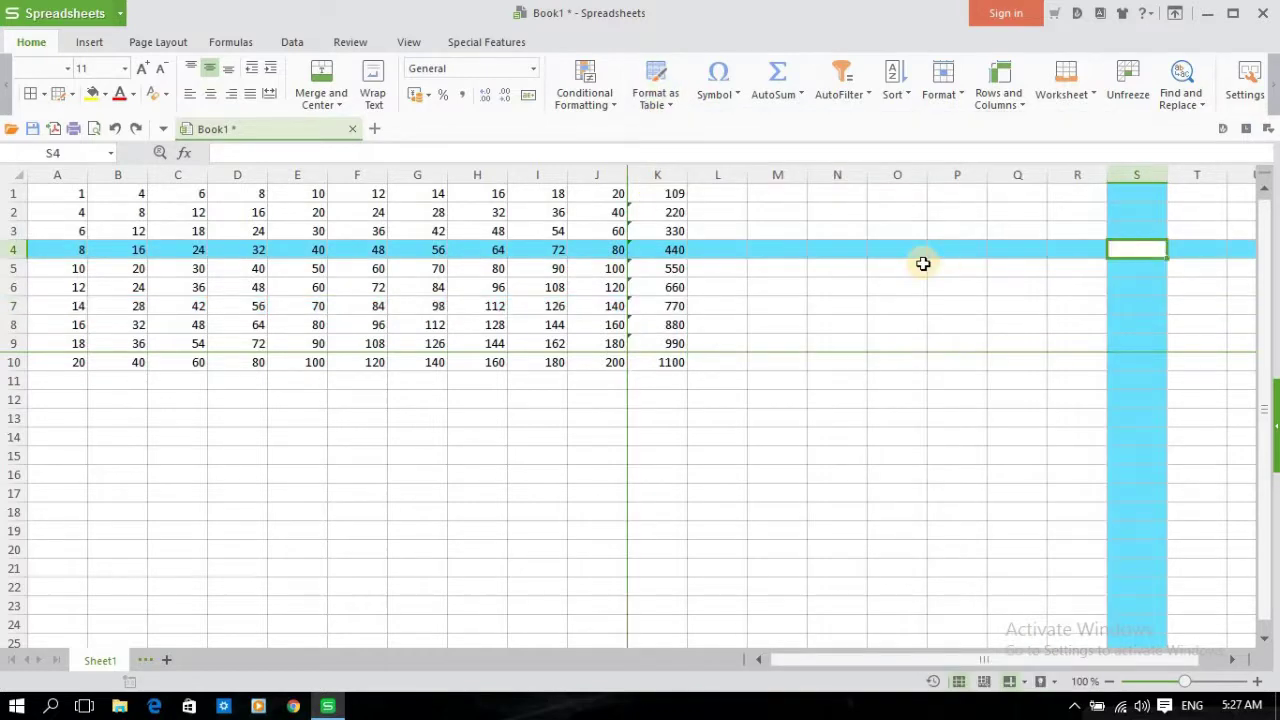
pyautogui.click(92, 43)
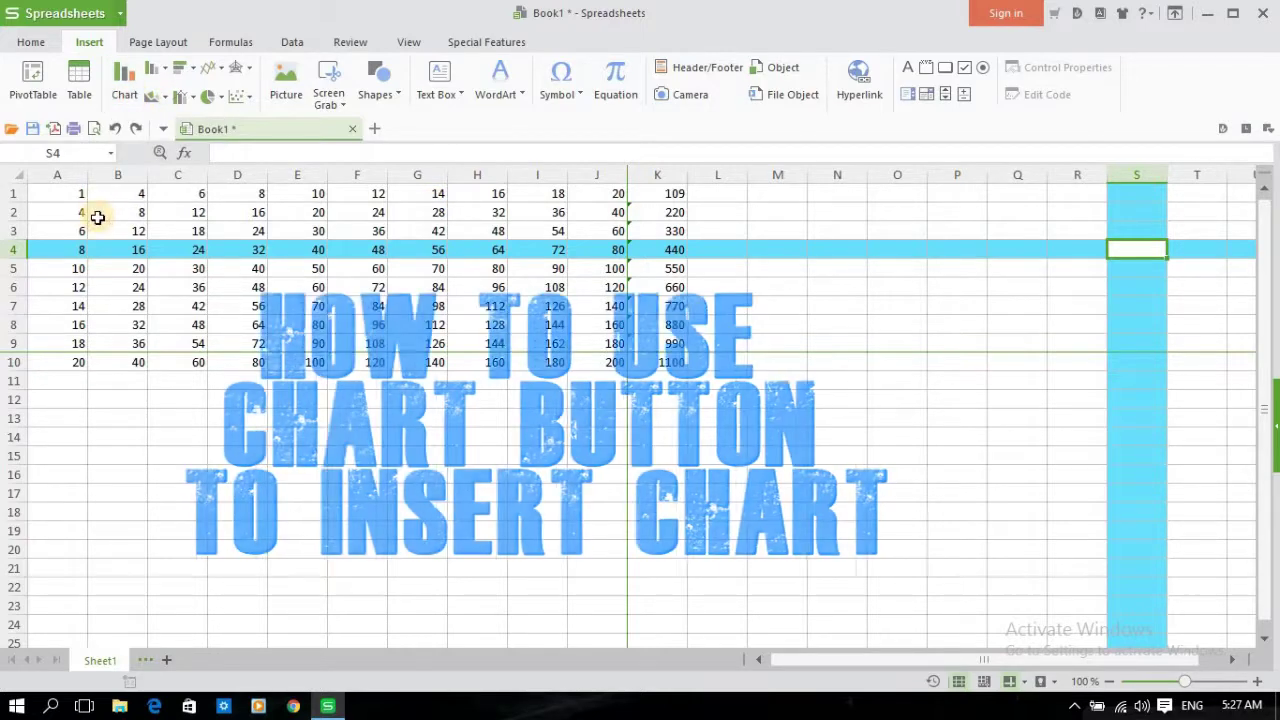
pyautogui.click(73, 194)
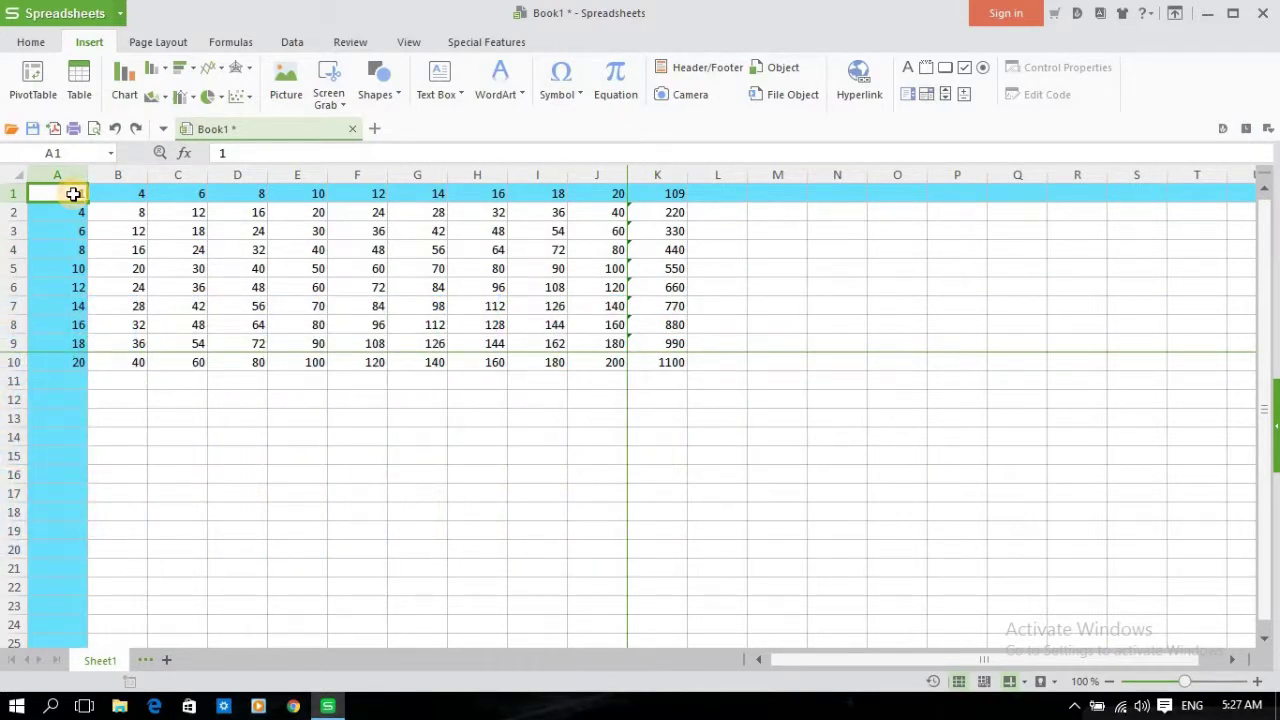
pyautogui.moveTo(73, 194); pyautogui.dragTo(653, 361)
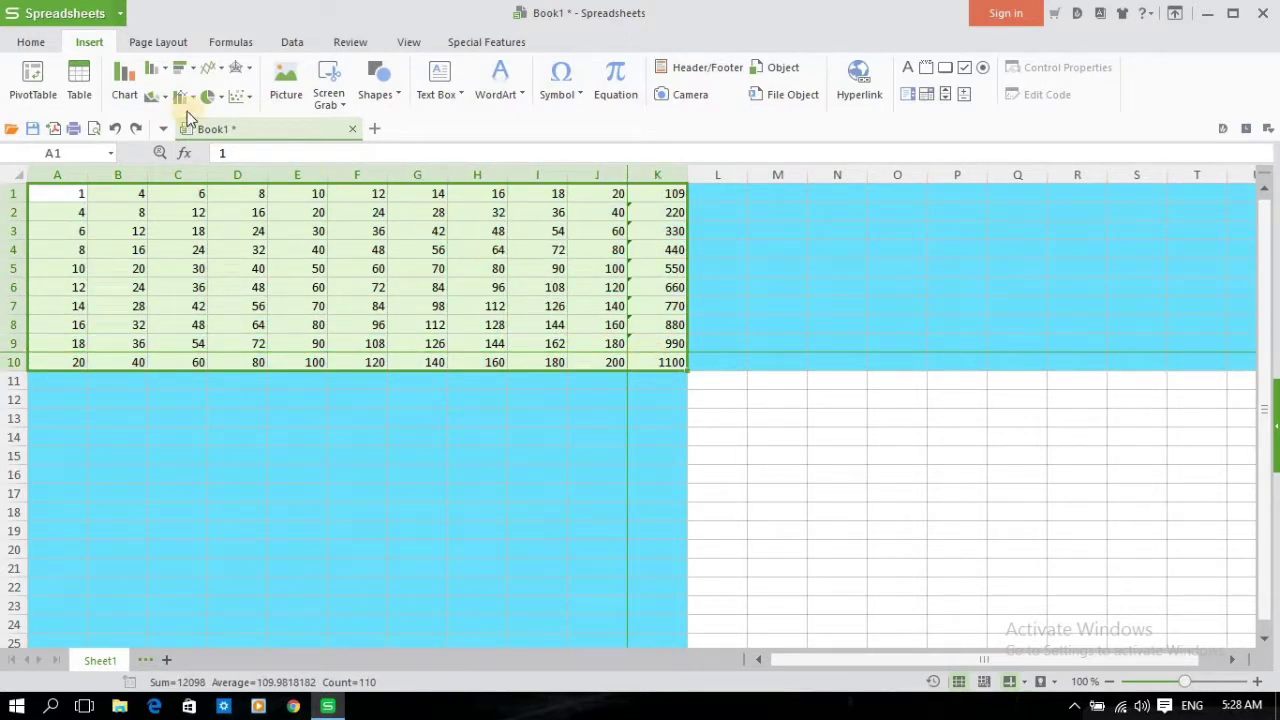
pyautogui.click(132, 98)
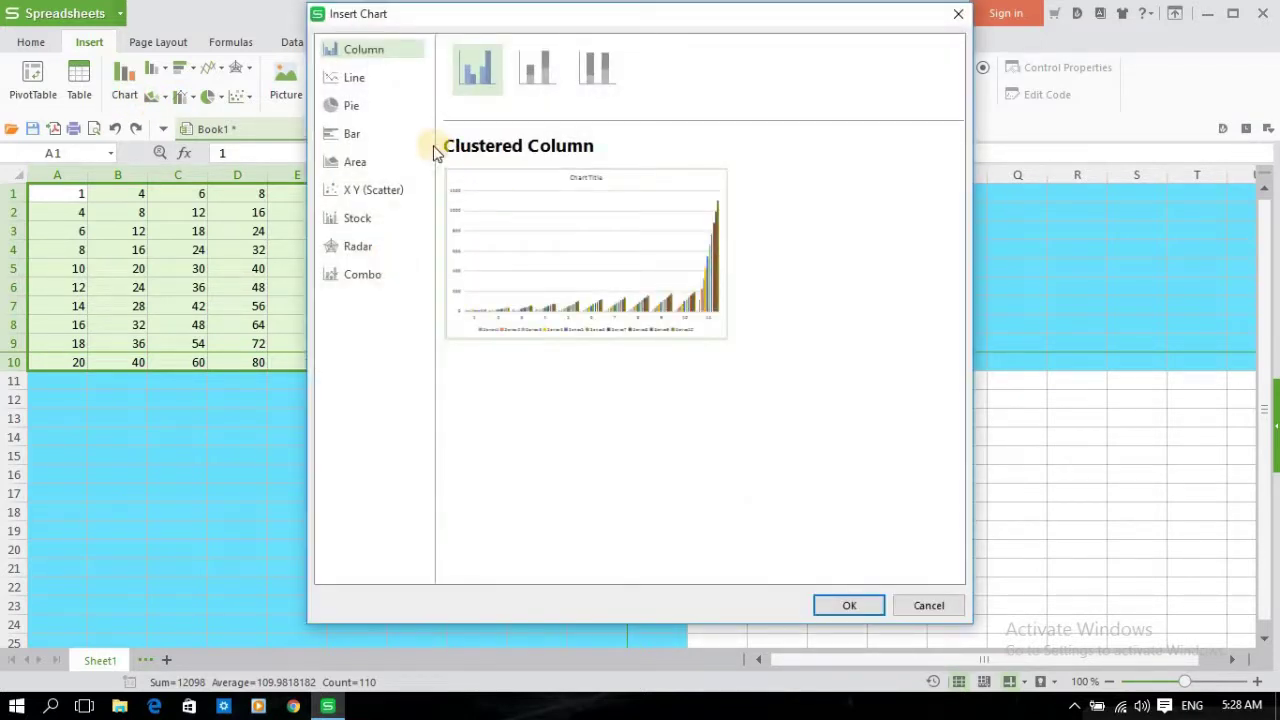
pyautogui.click(382, 80)
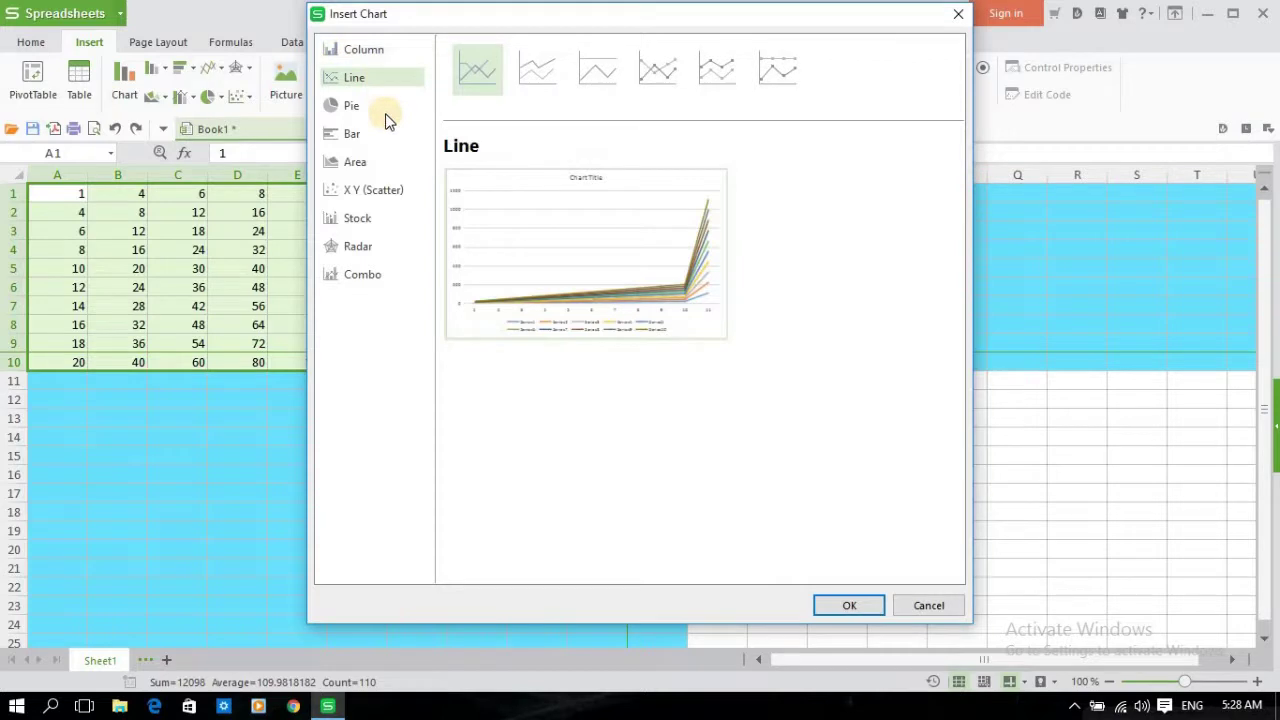
pyautogui.click(381, 108)
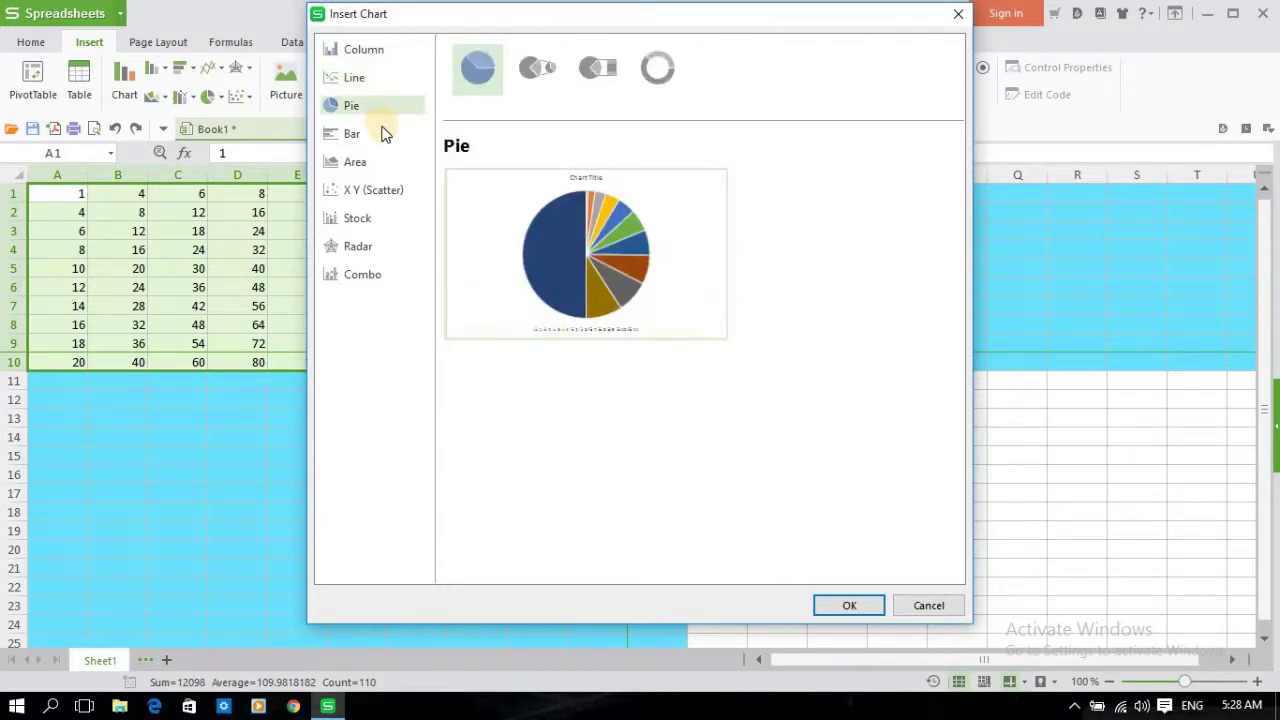
pyautogui.click(383, 134)
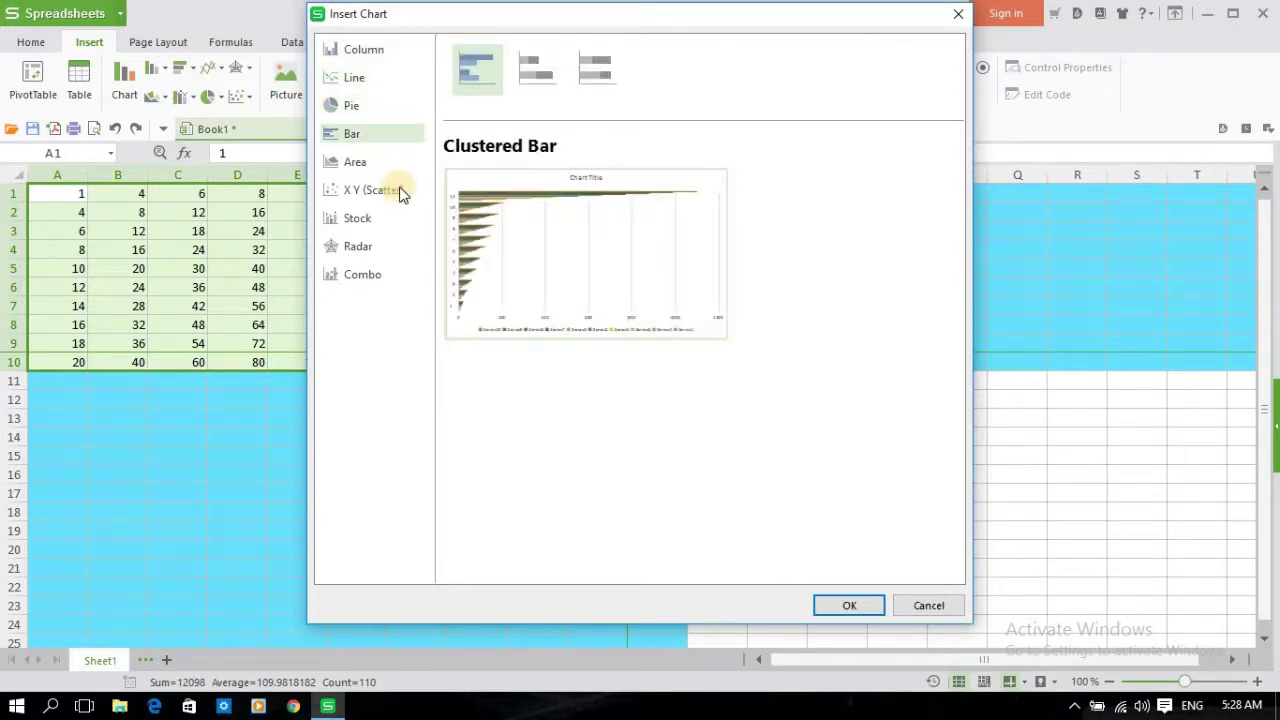
pyautogui.click(926, 608)
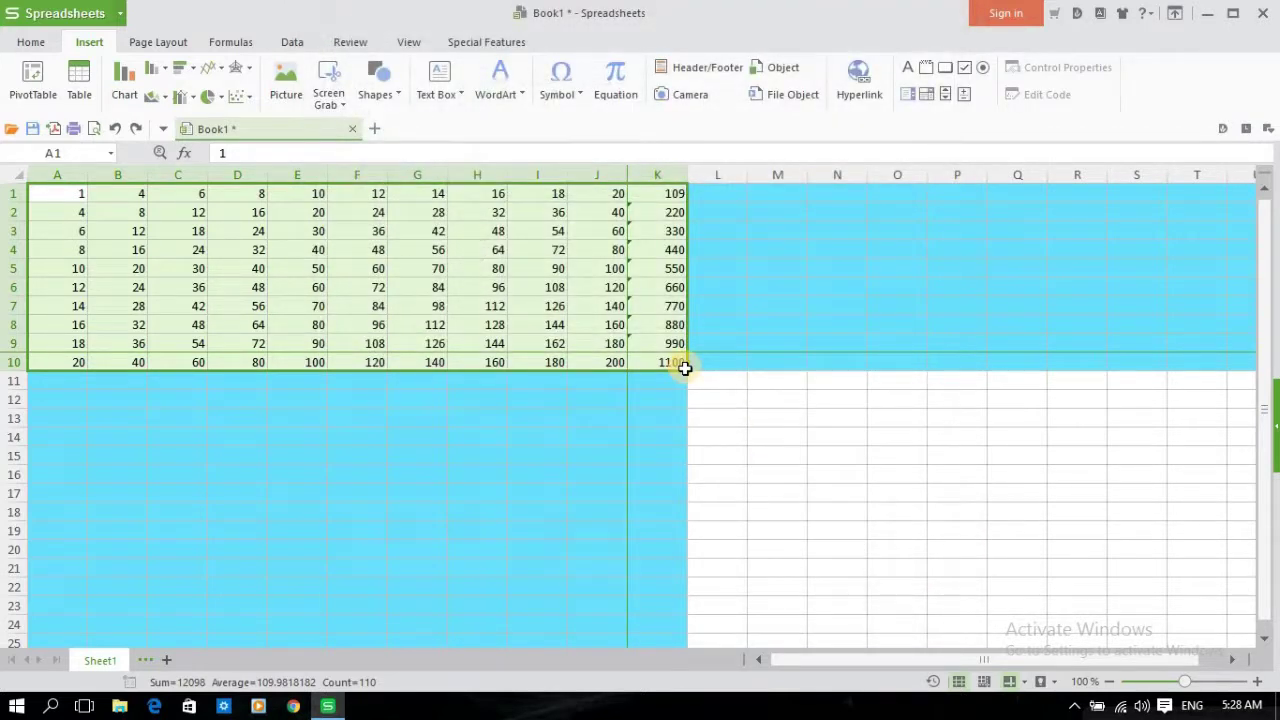
# Select the numbers A1:J9, leaving out the totals, as chart data
pyautogui.click(684, 368)
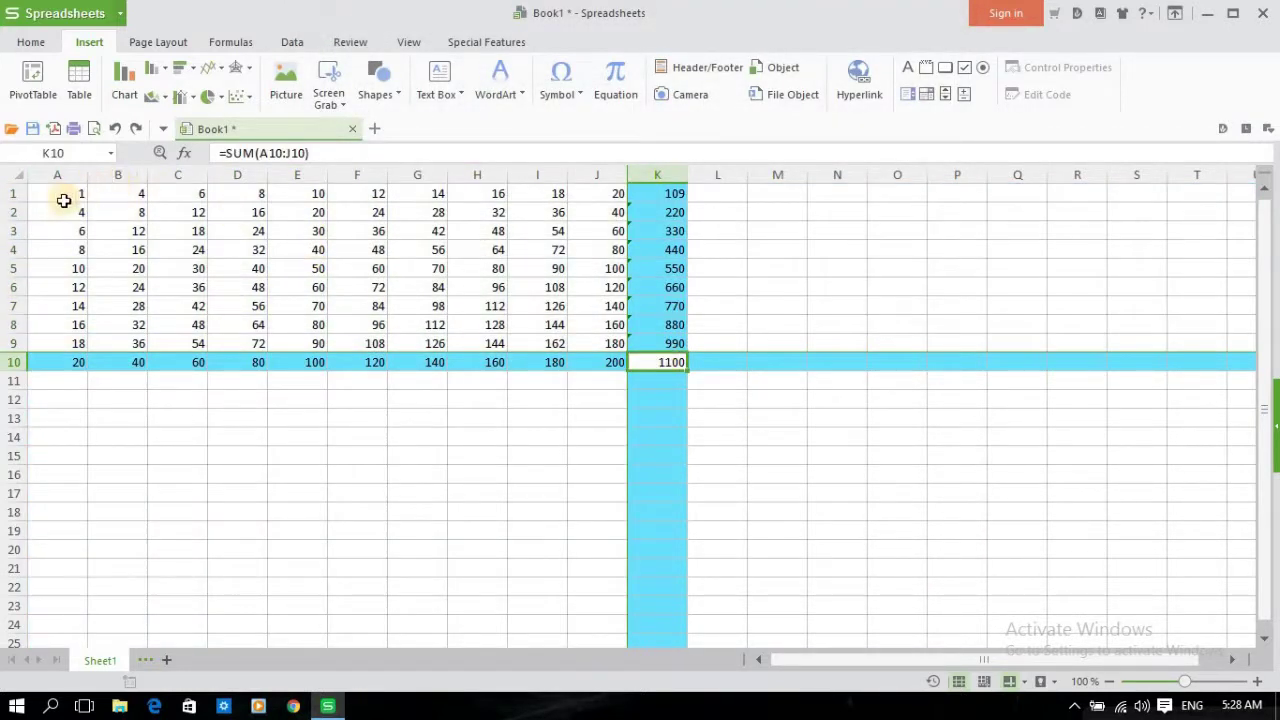
pyautogui.moveTo(63, 200); pyautogui.dragTo(616, 349)
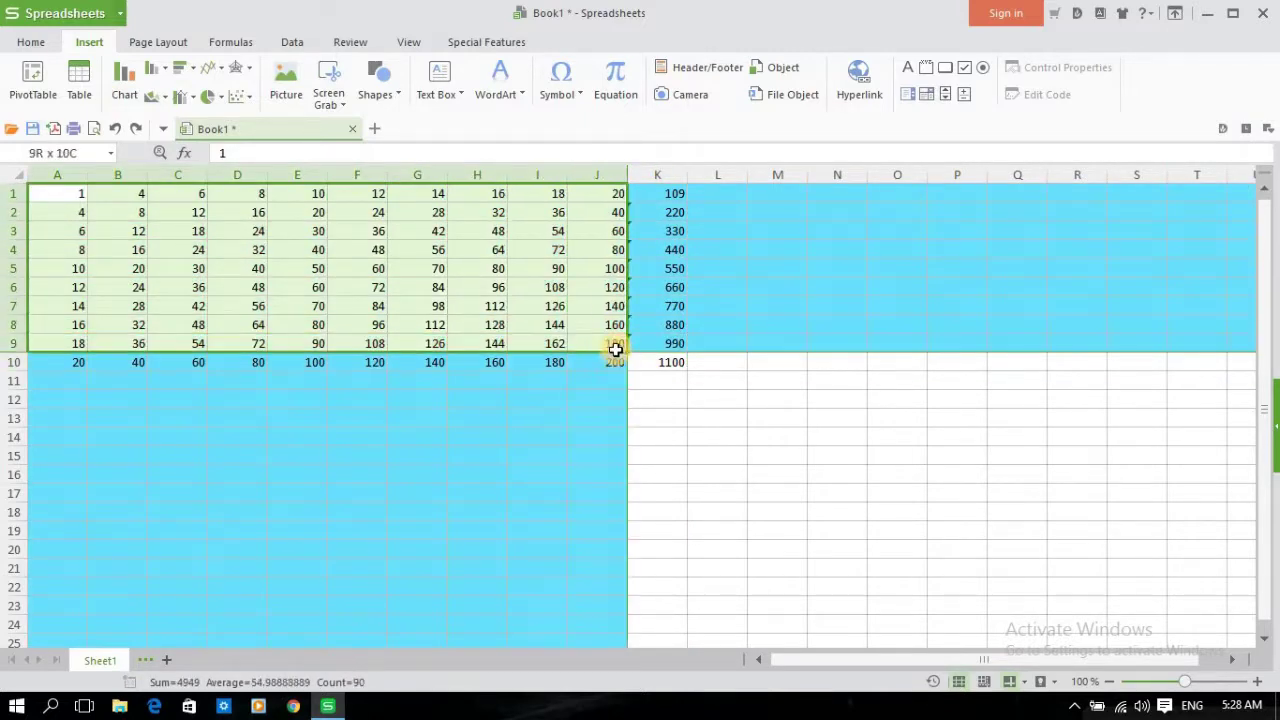
pyautogui.click(126, 86)
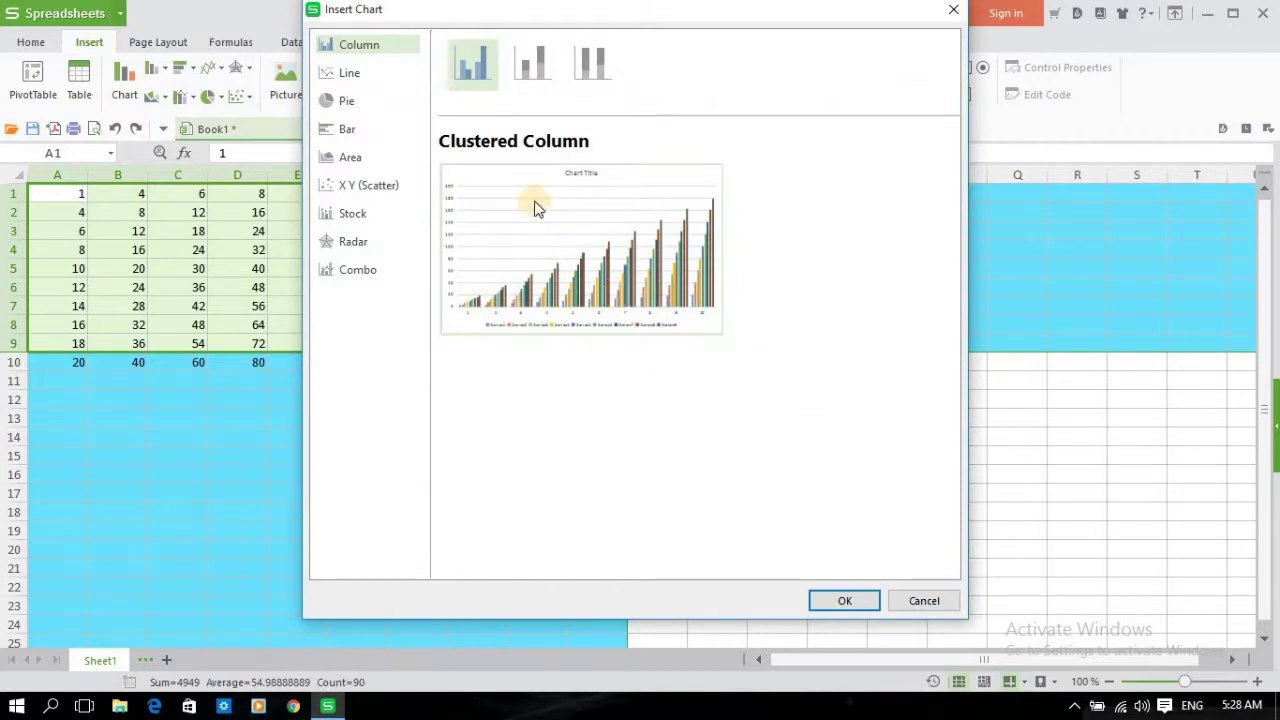
# Preview the pie, bar, area, scatter, stock and radar chart types
pyautogui.click(354, 101)
pyautogui.click(370, 132)
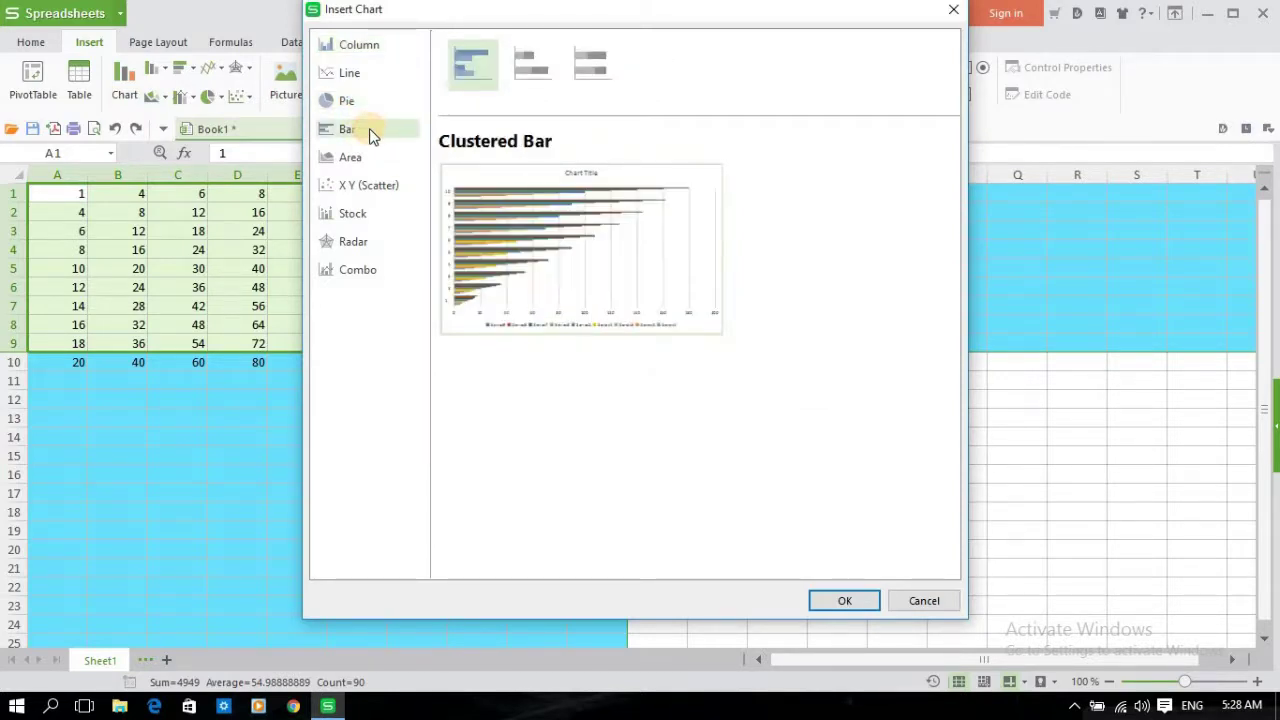
pyautogui.click(370, 156)
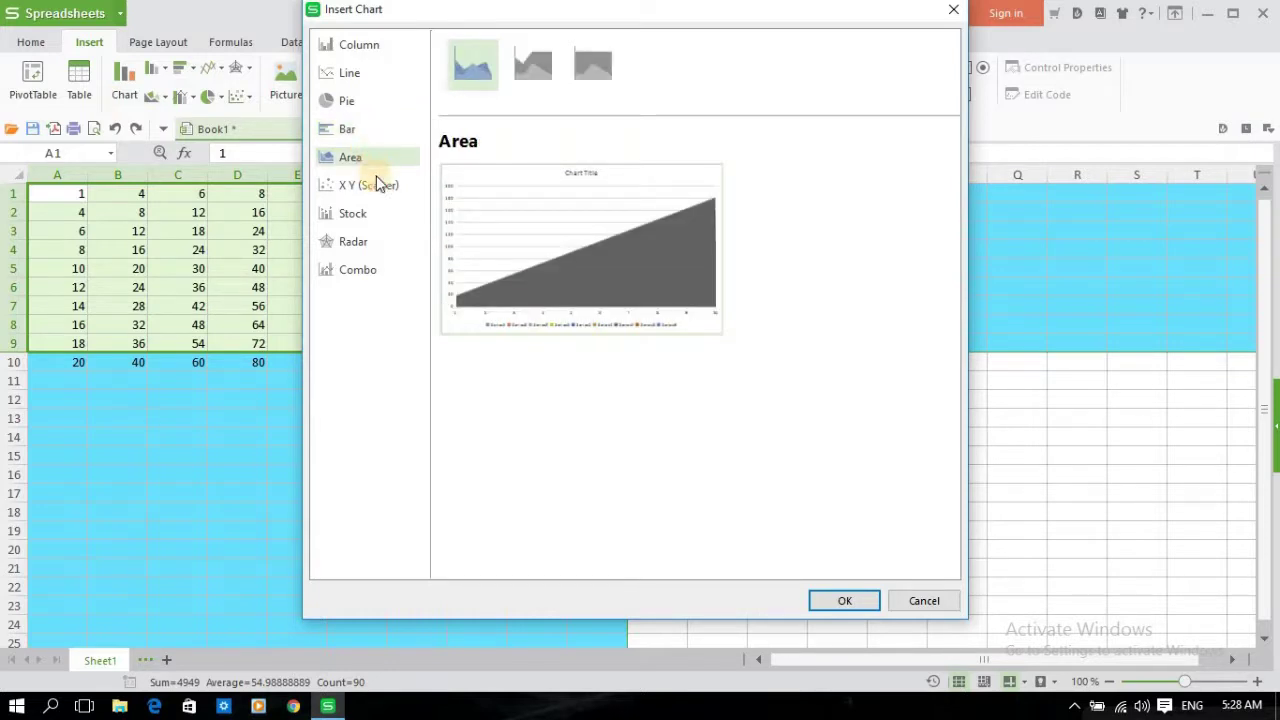
pyautogui.click(378, 185)
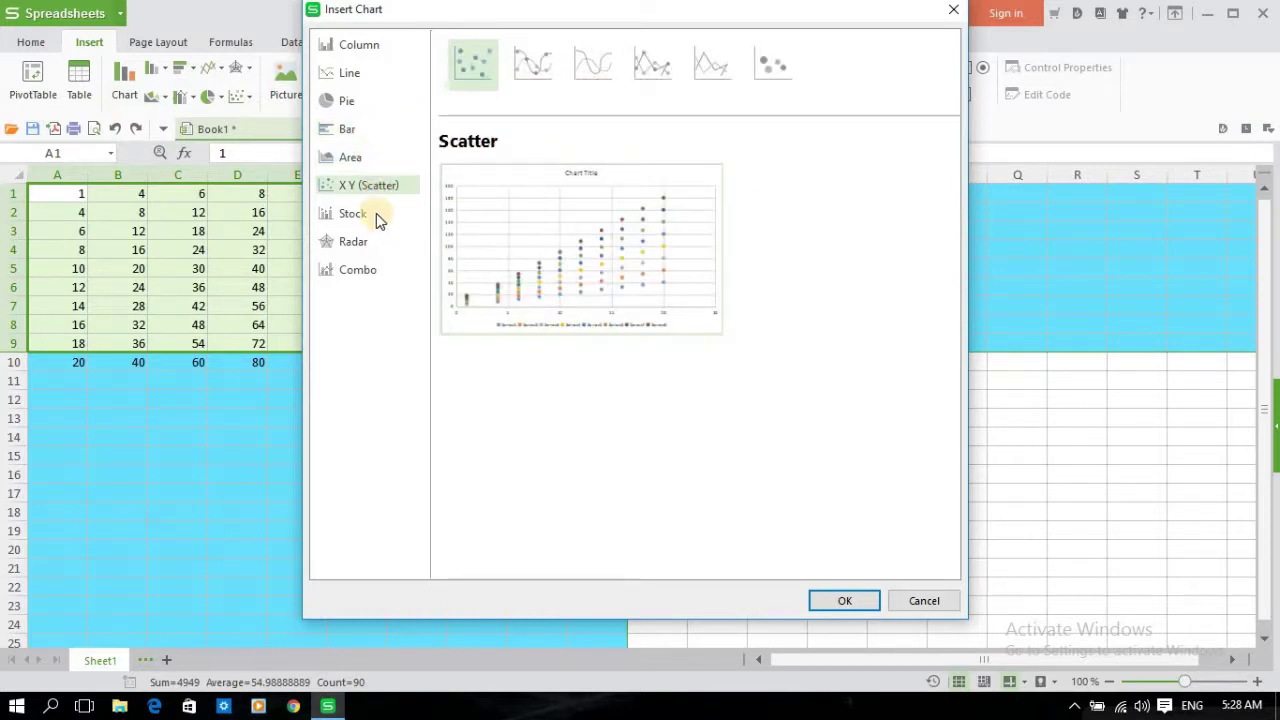
pyautogui.click(376, 214)
pyautogui.click(372, 243)
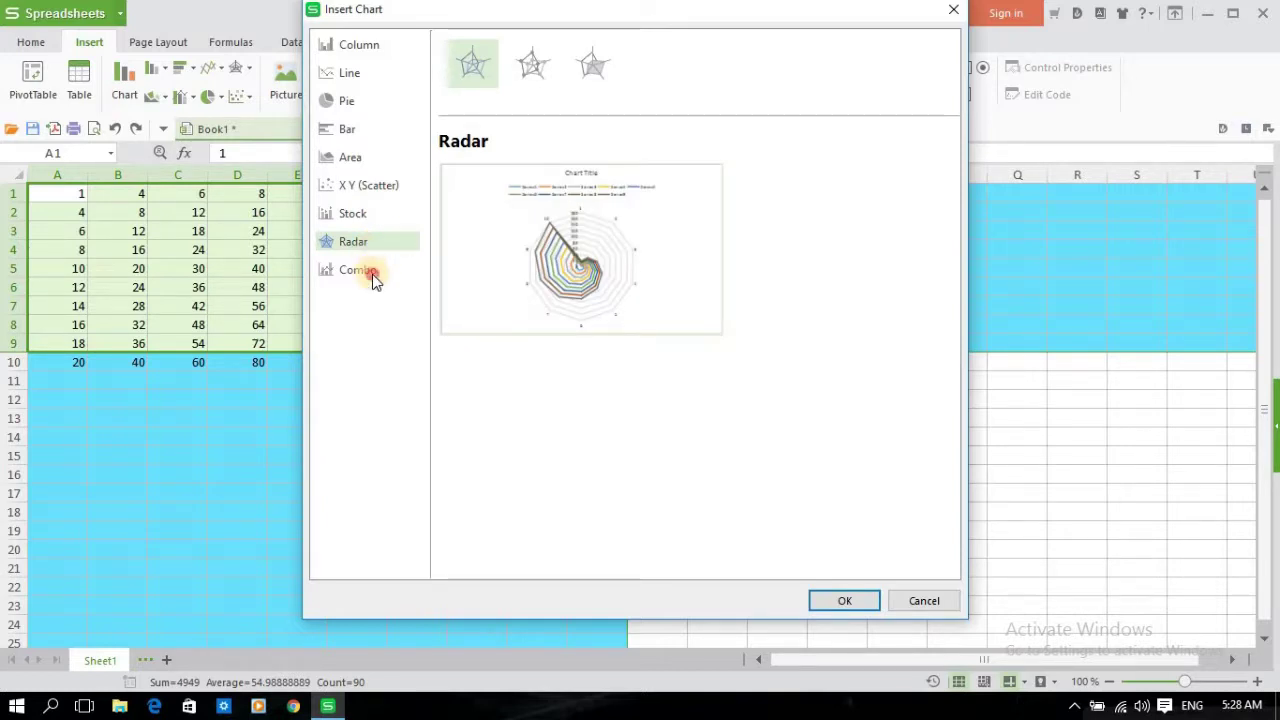
# Compare combo, bar, pie and line charts, then choose Clustered Column
pyautogui.click(371, 272)
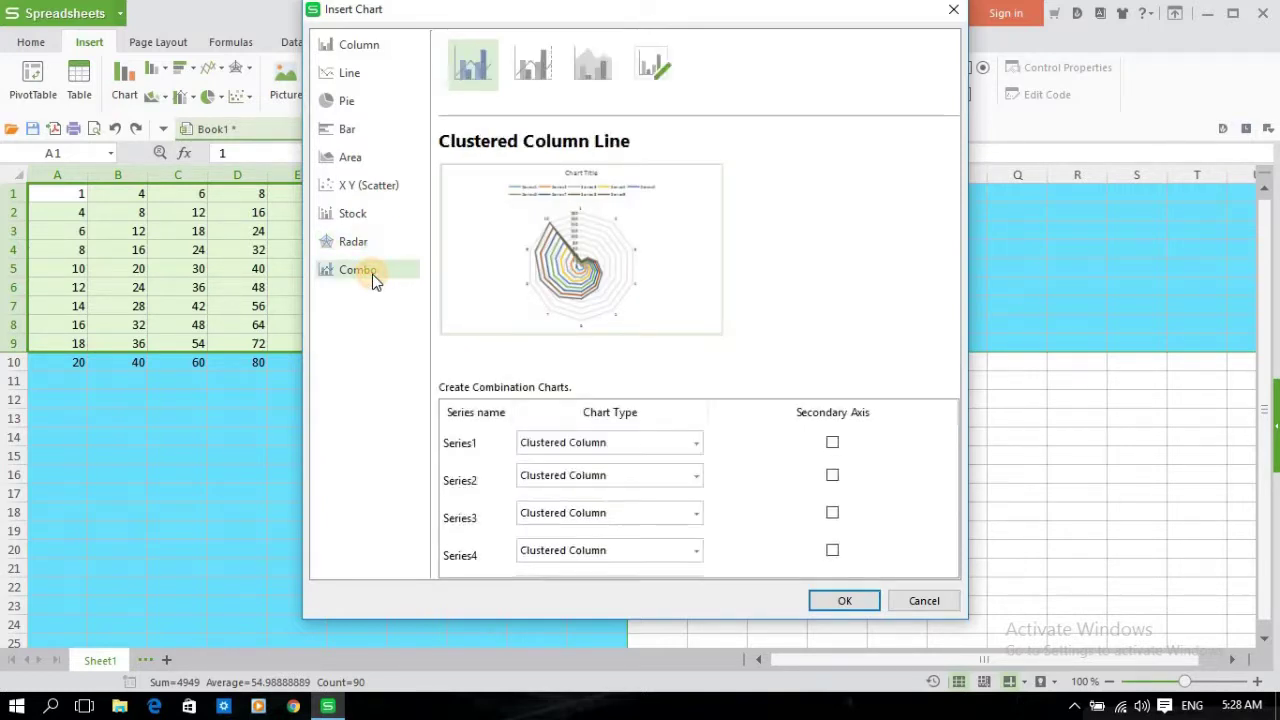
pyautogui.click(372, 135)
pyautogui.click(369, 104)
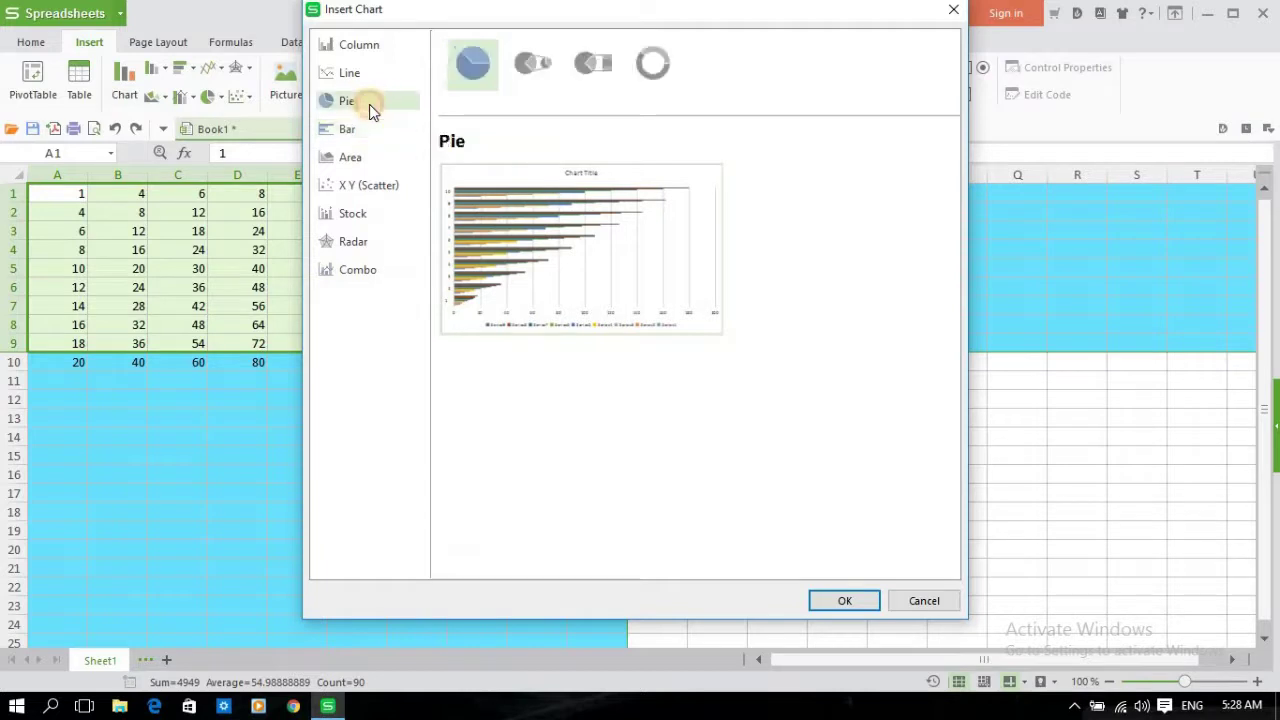
pyautogui.click(370, 74)
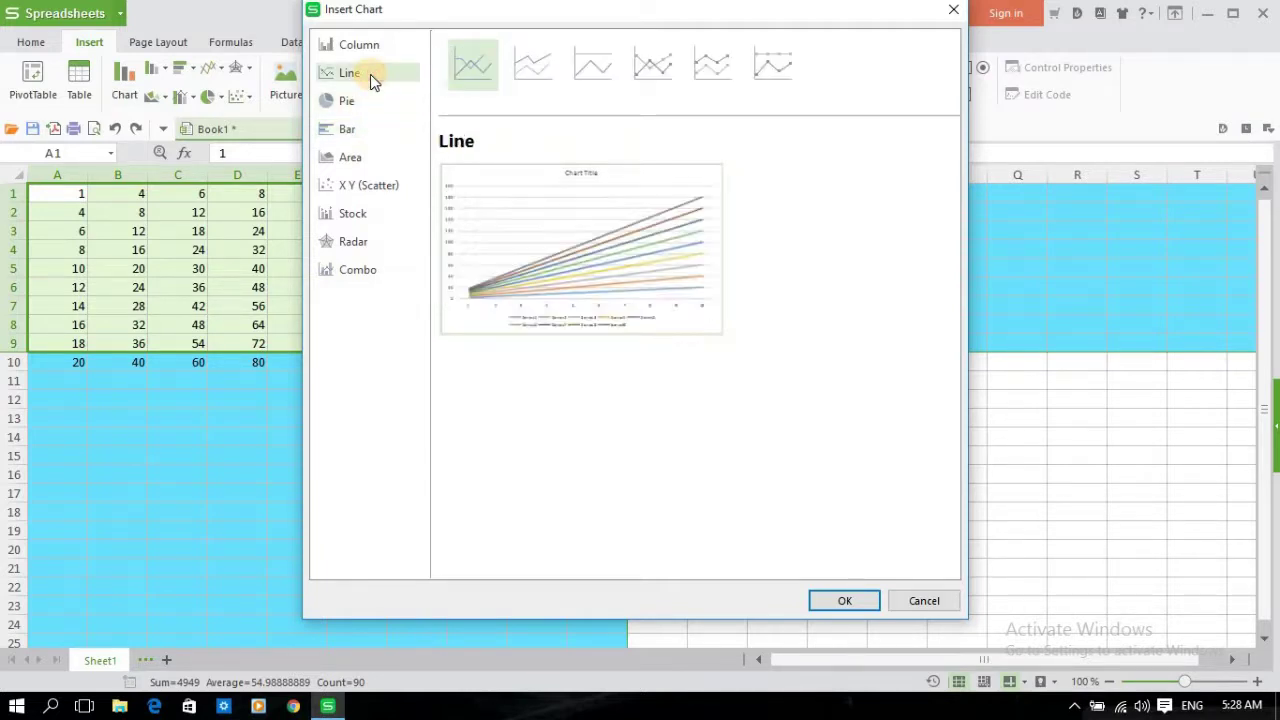
pyautogui.click(373, 47)
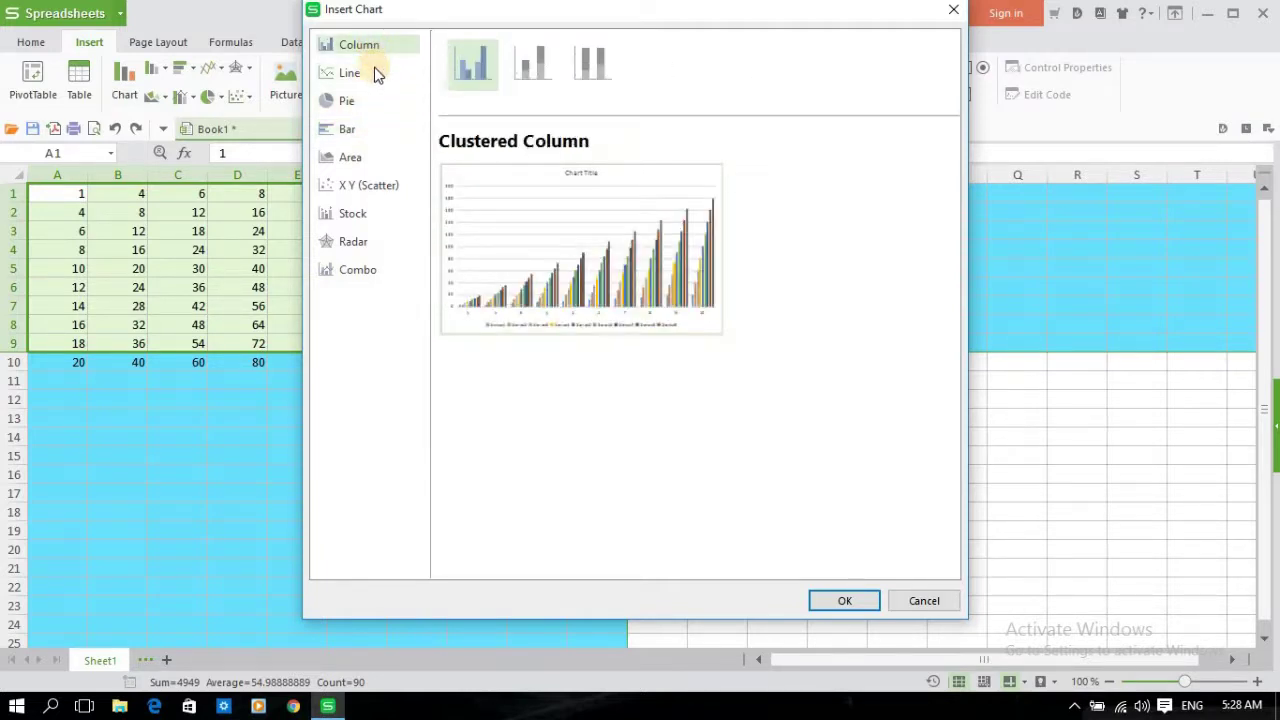
# Insert the clustered column chart and select its gridlines
pyautogui.click(855, 600)
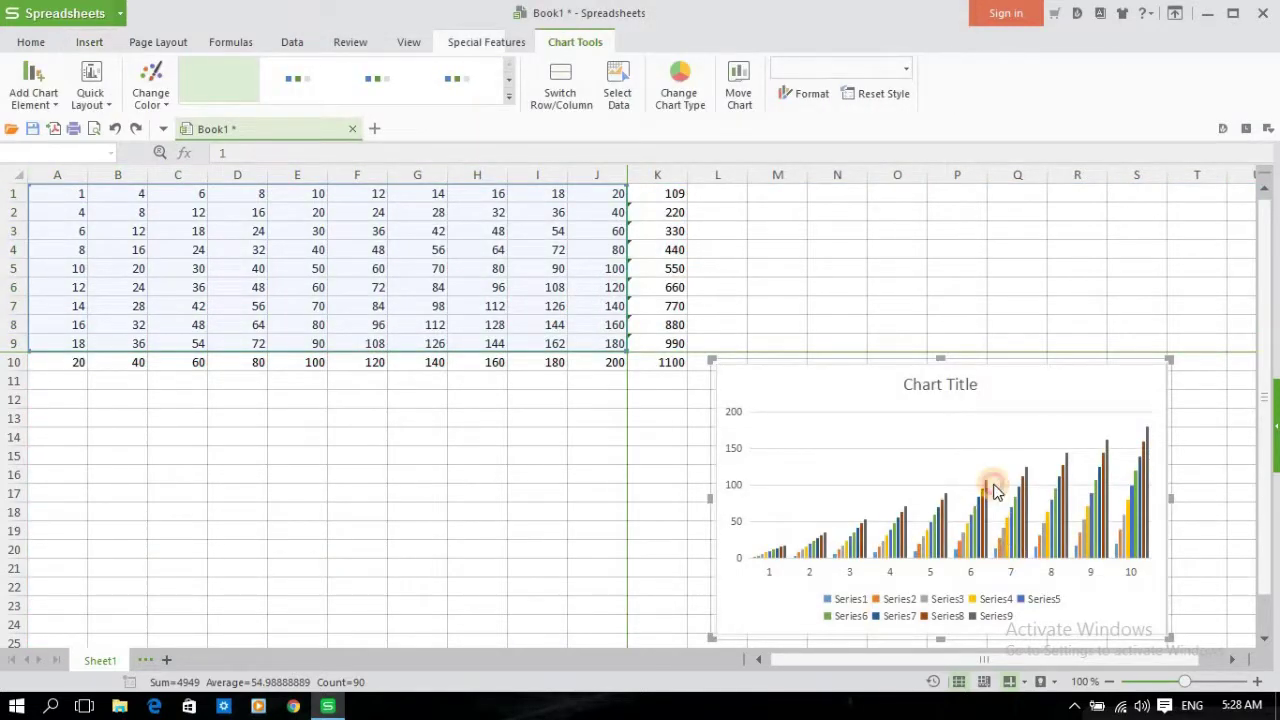
pyautogui.click(991, 486)
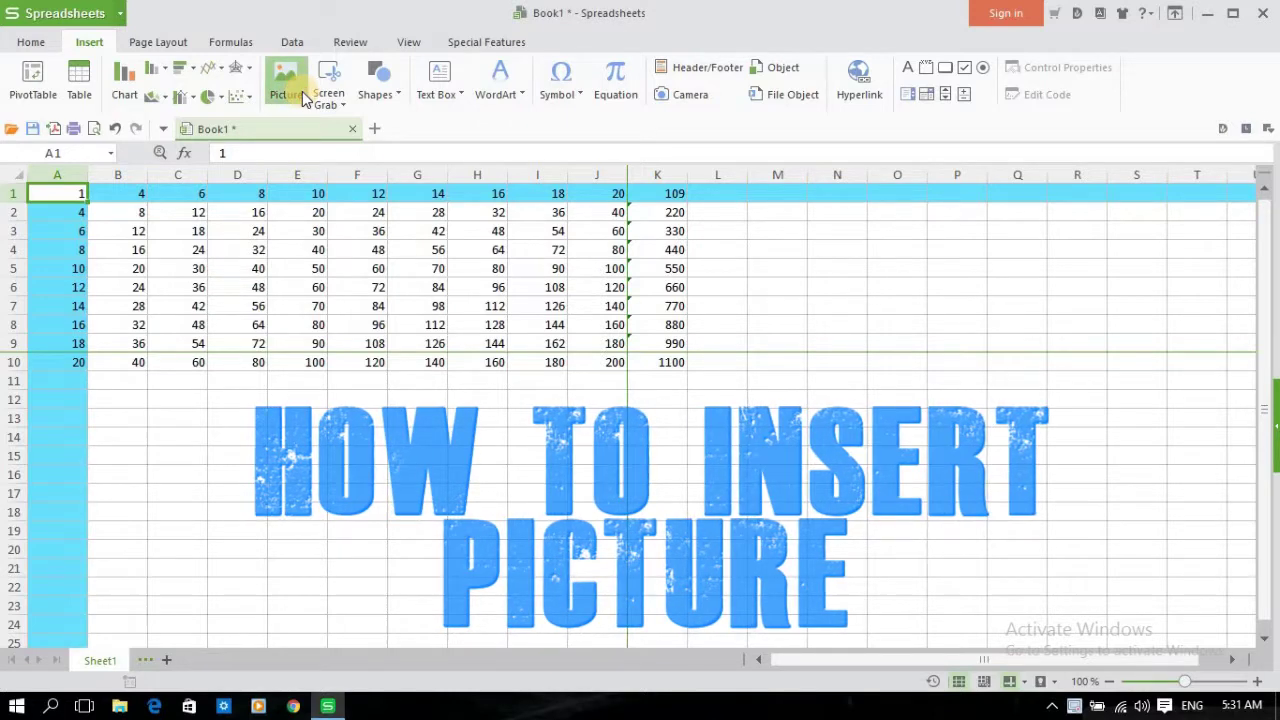
pyautogui.click(302, 91)
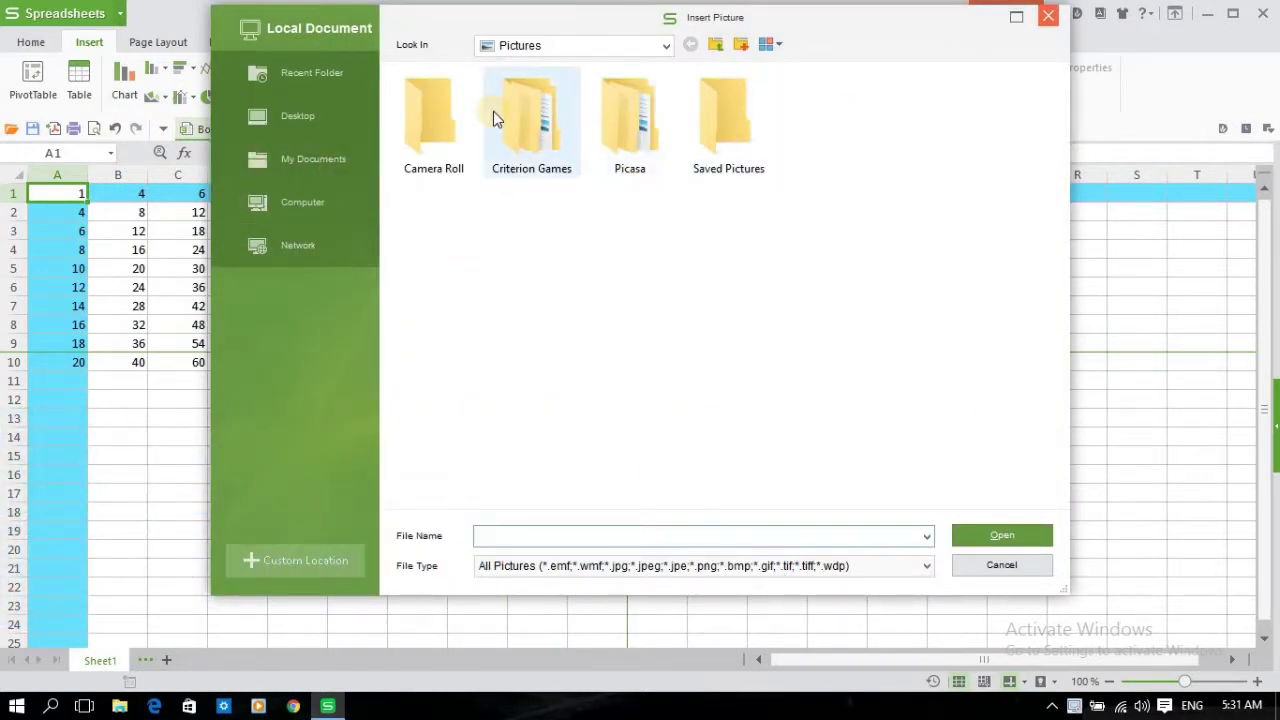
pyautogui.click(291, 124)
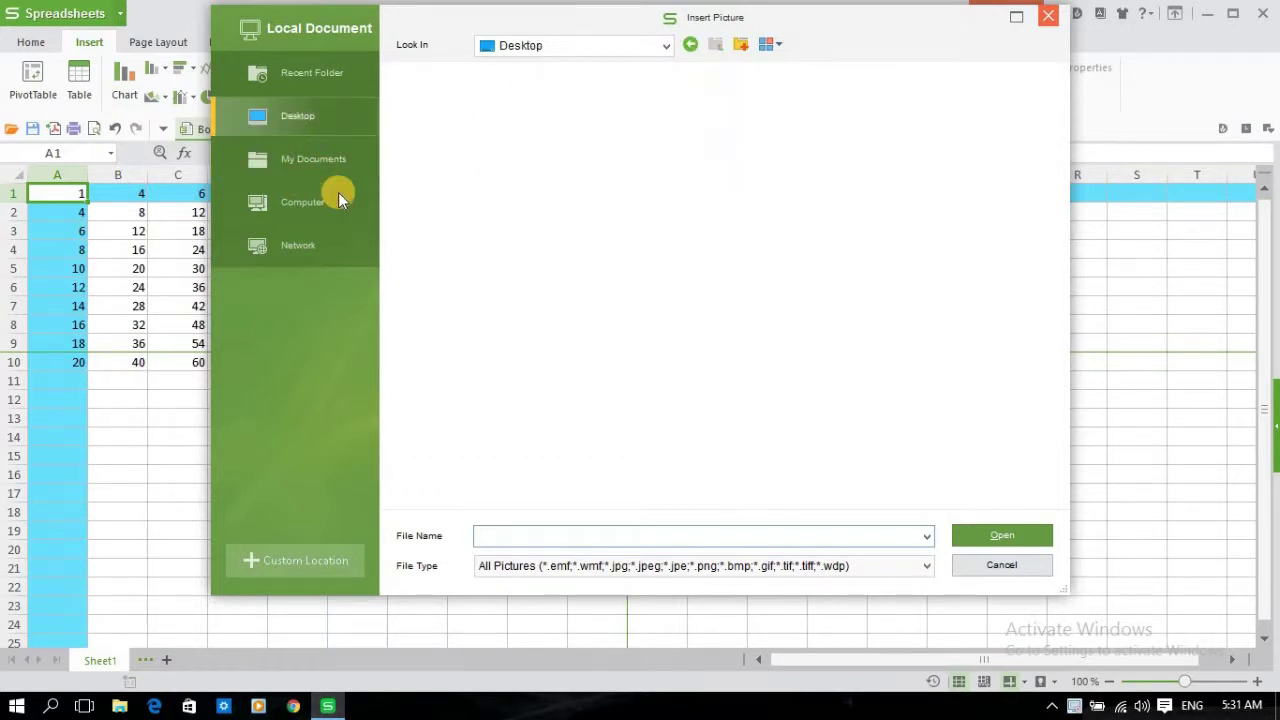
pyautogui.click(326, 165)
pyautogui.click(335, 200)
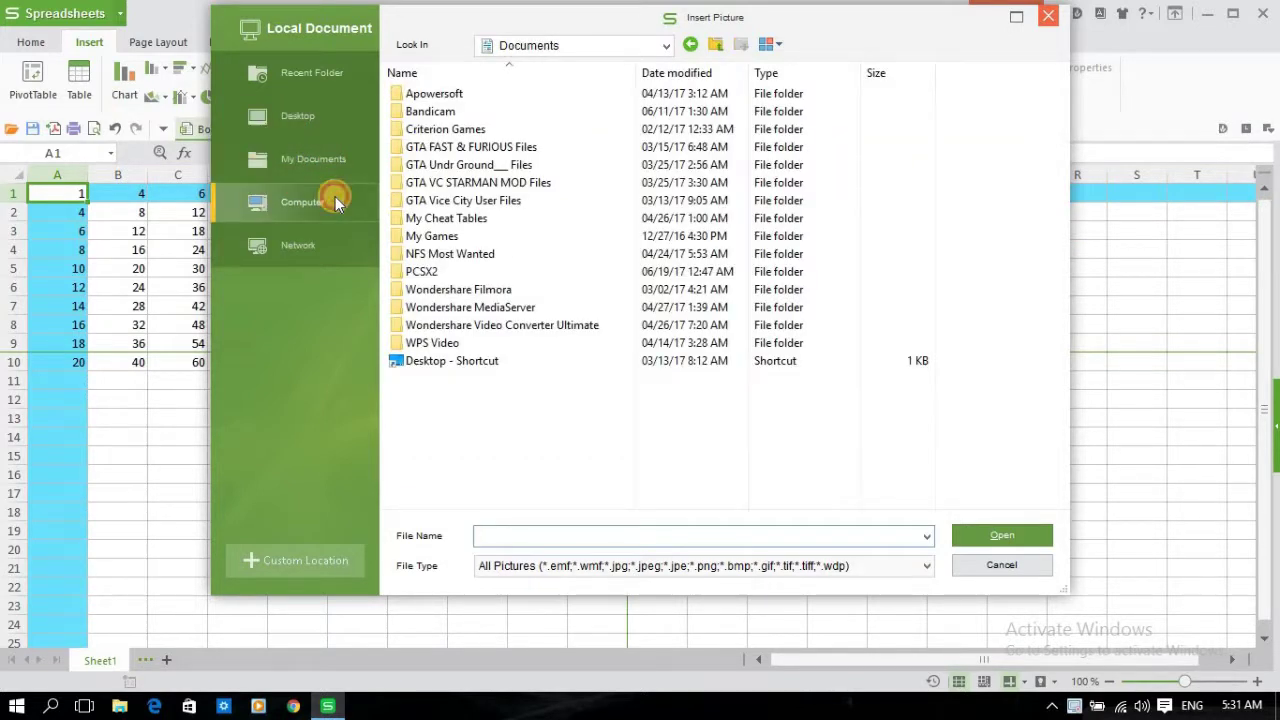
pyautogui.click(329, 238)
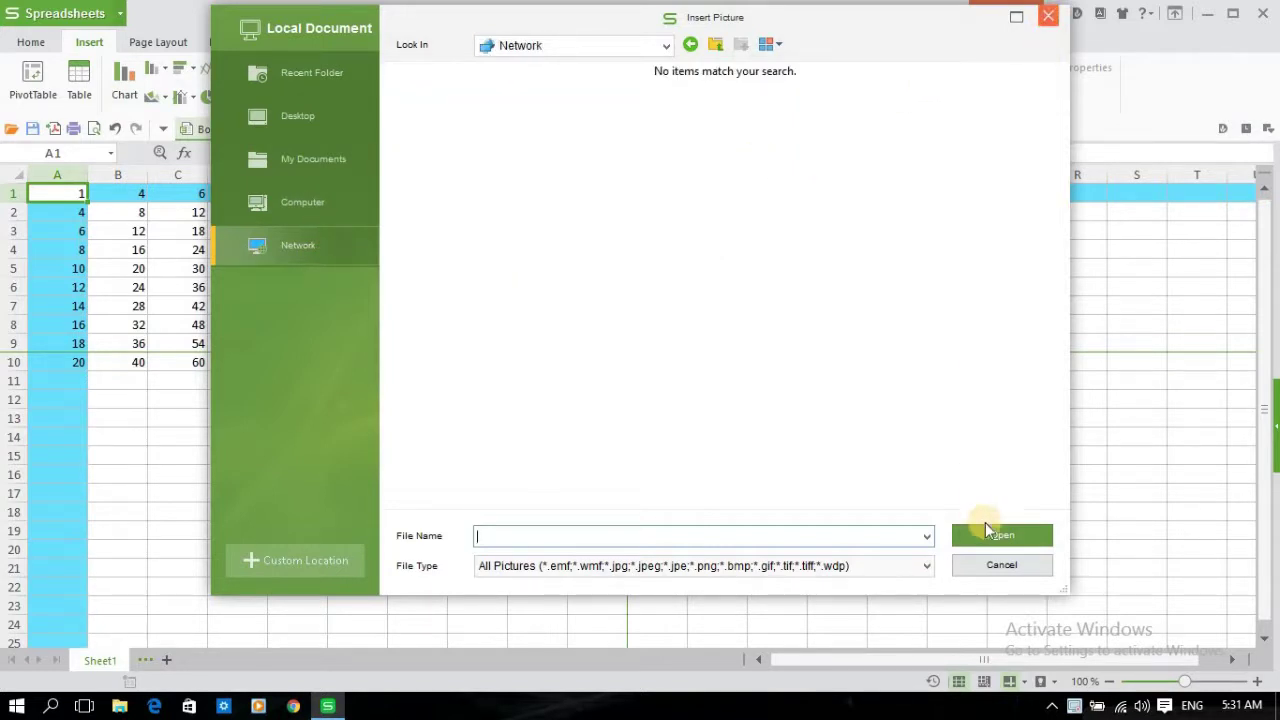
pyautogui.click(1049, 17)
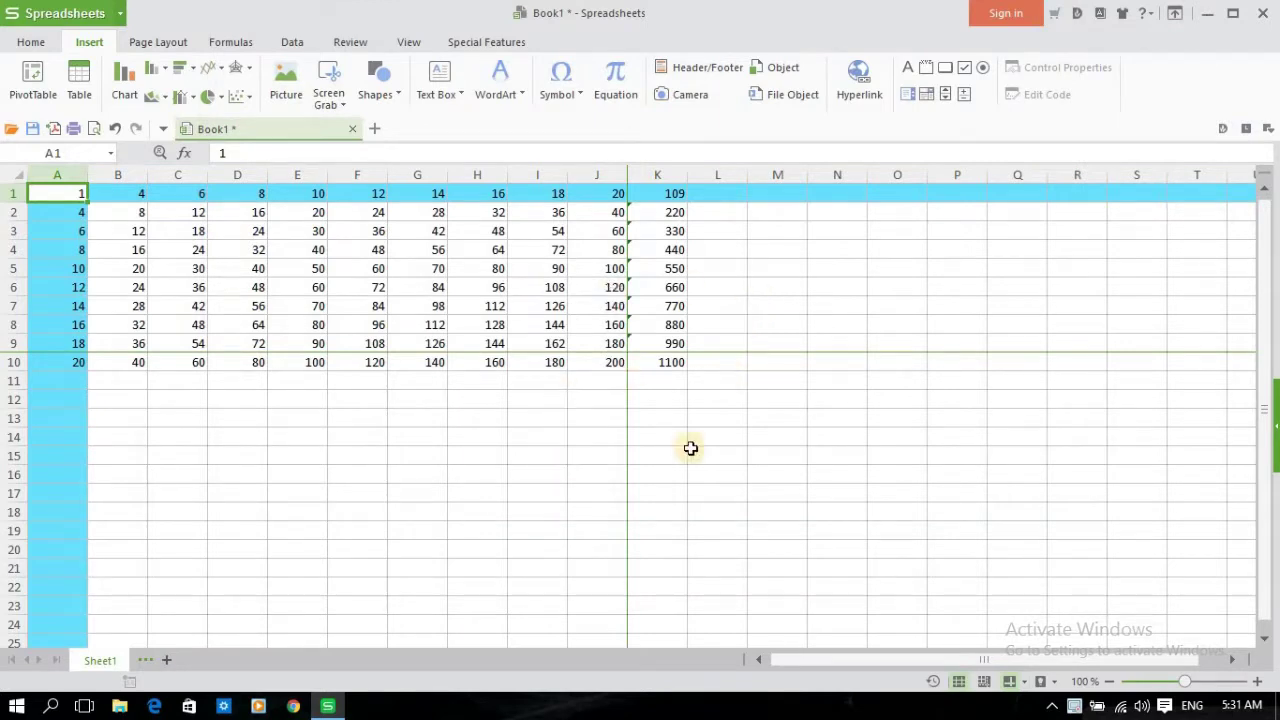
pyautogui.click(345, 104)
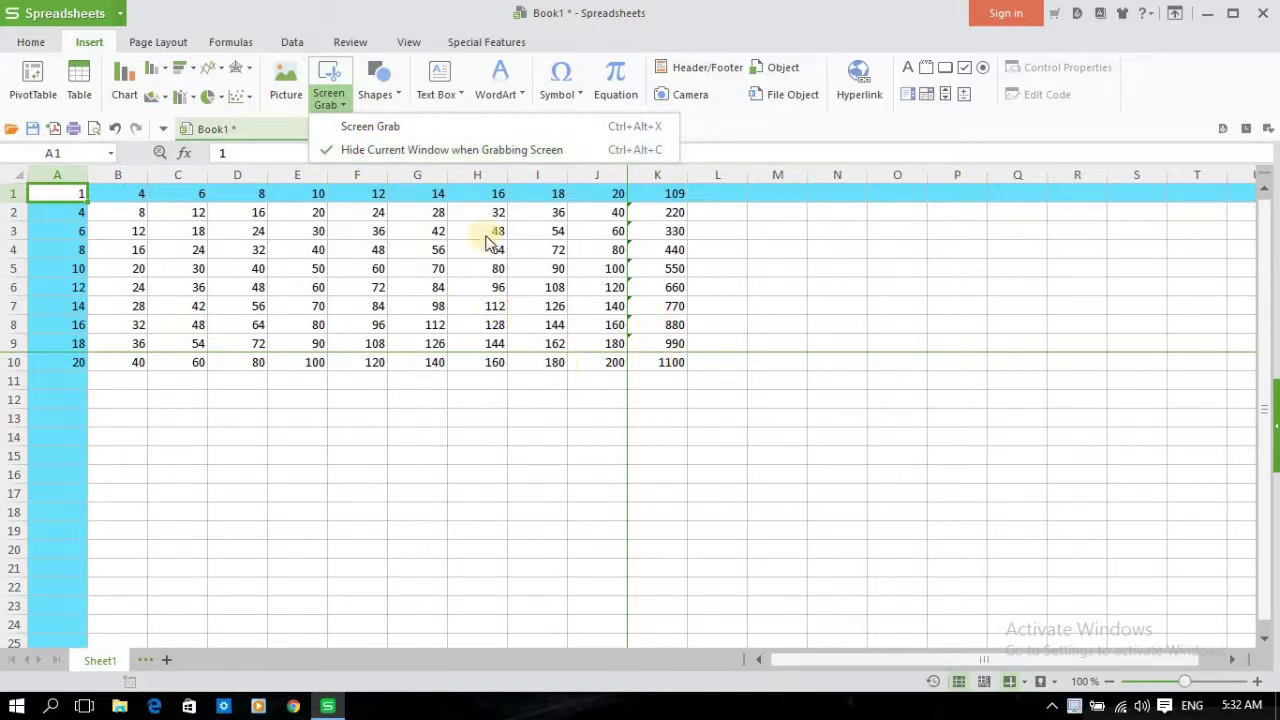
pyautogui.click(753, 323)
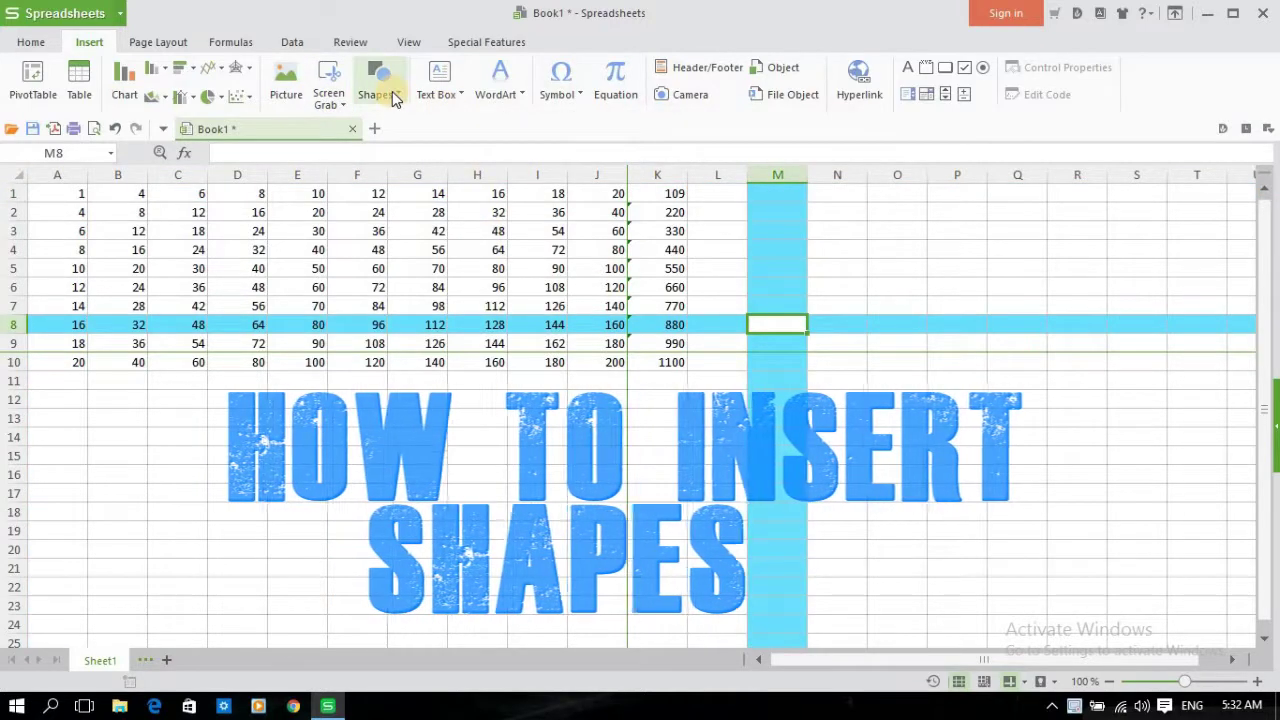
pyautogui.click(392, 91)
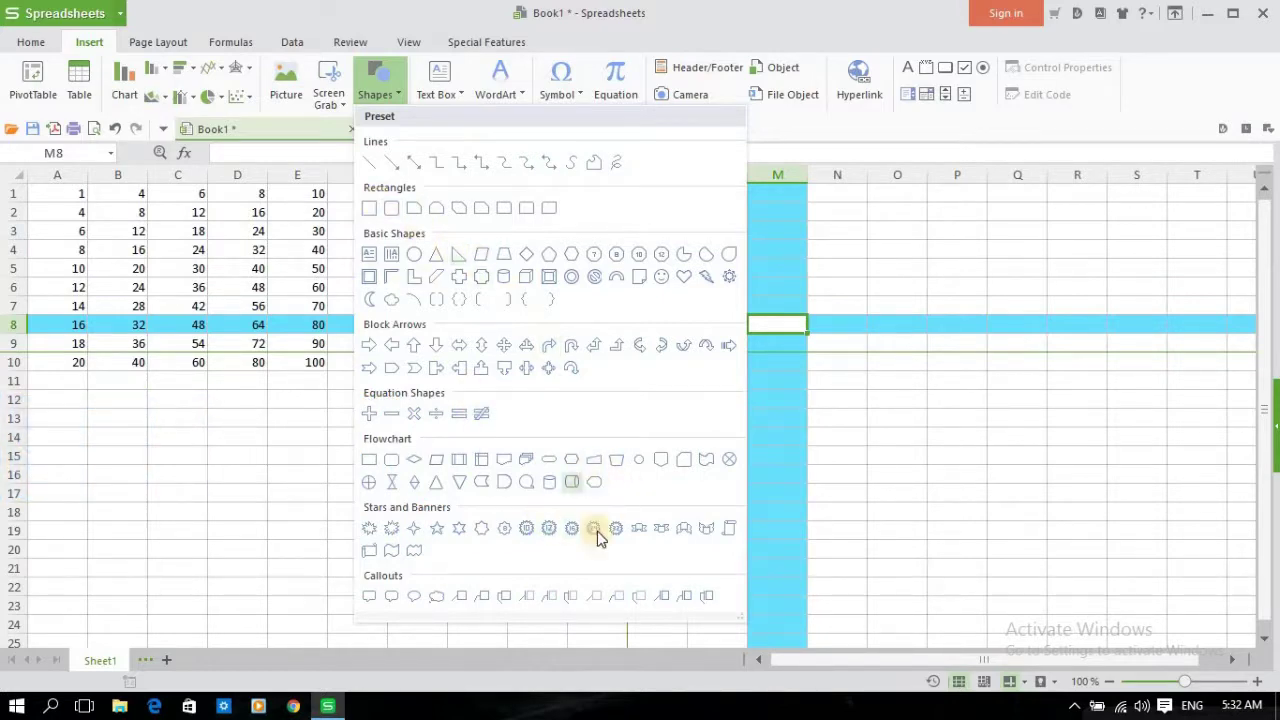
pyautogui.click(833, 230)
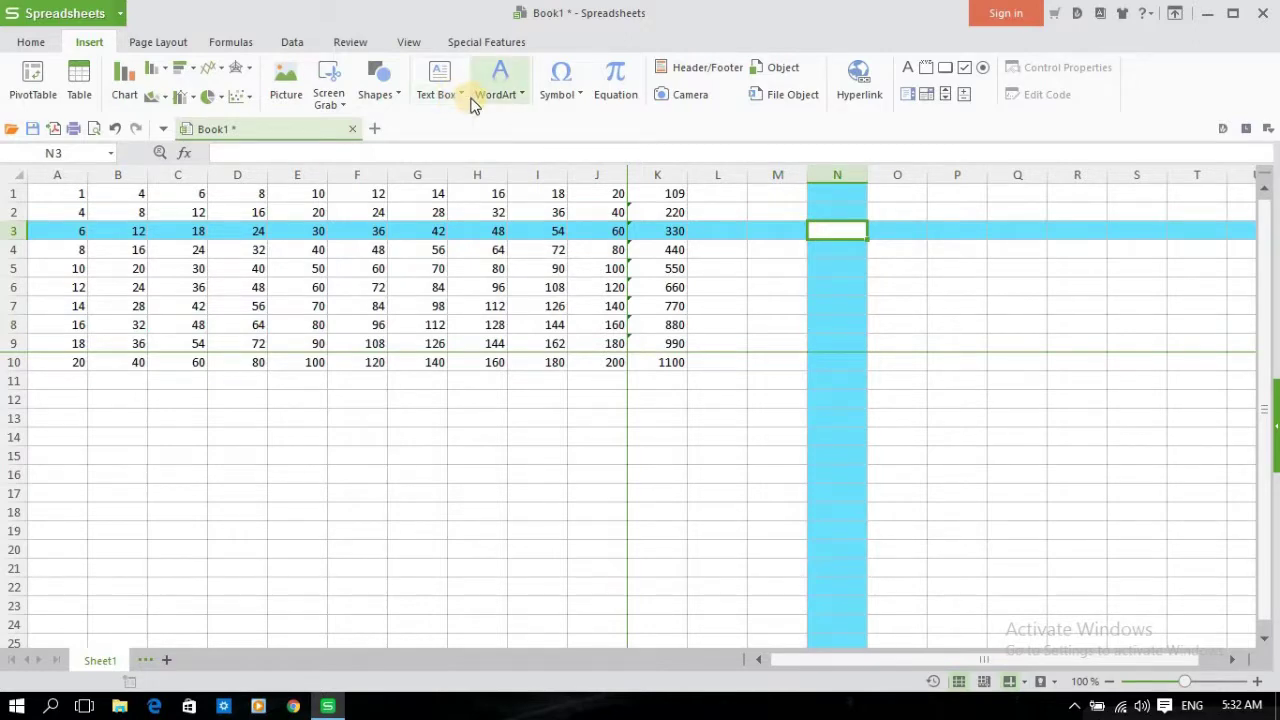
# Check the horizontal and vertical Text Box options, then show the 20 WordArt presets
pyautogui.click(480, 92)
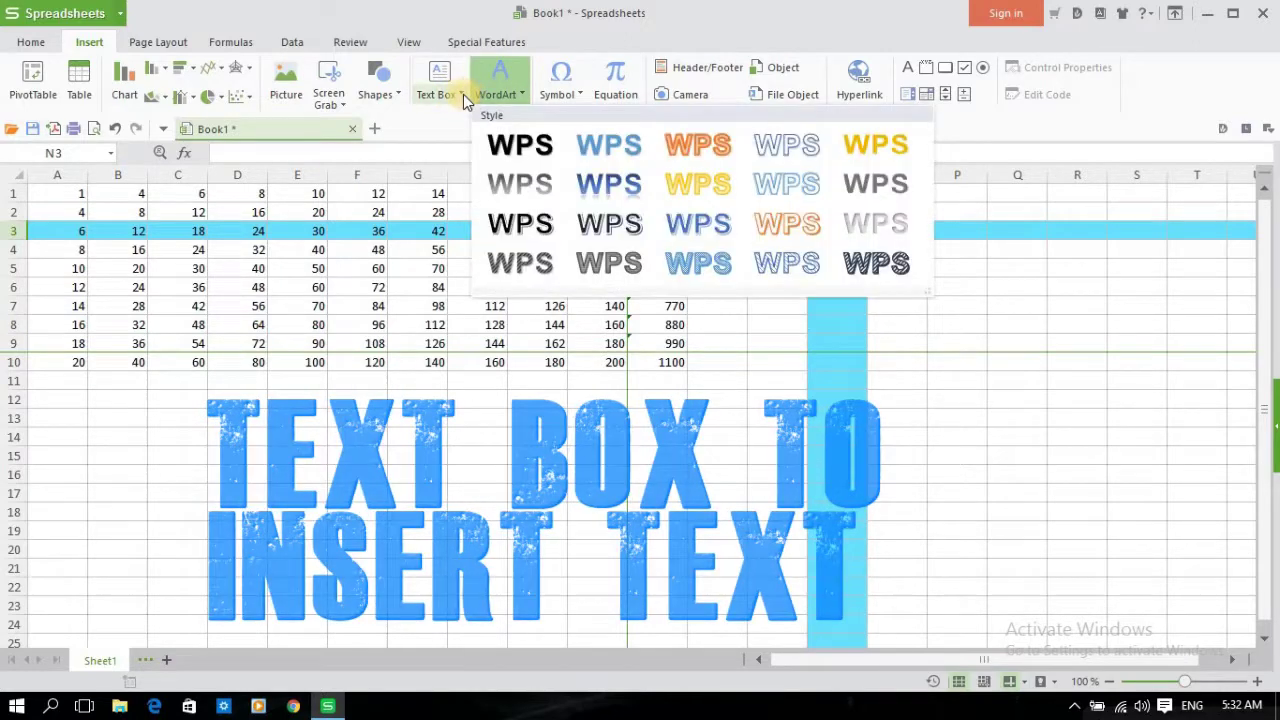
pyautogui.click(463, 94)
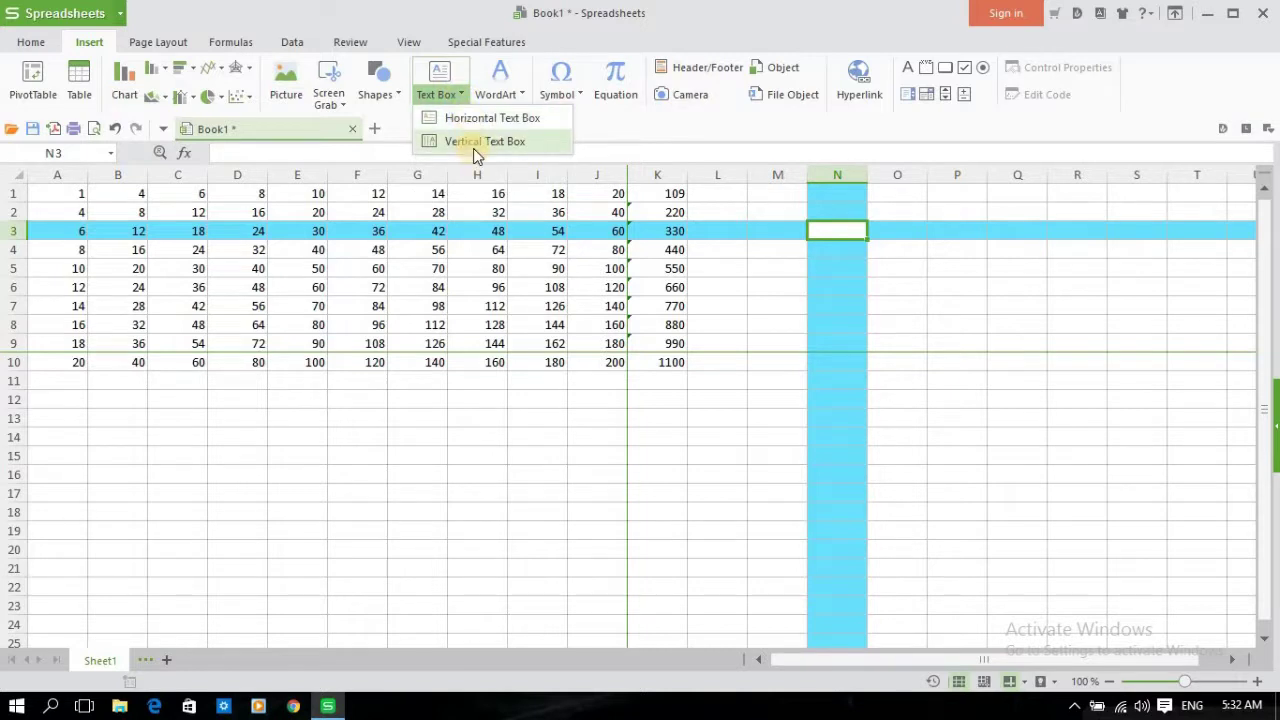
pyautogui.click(527, 94)
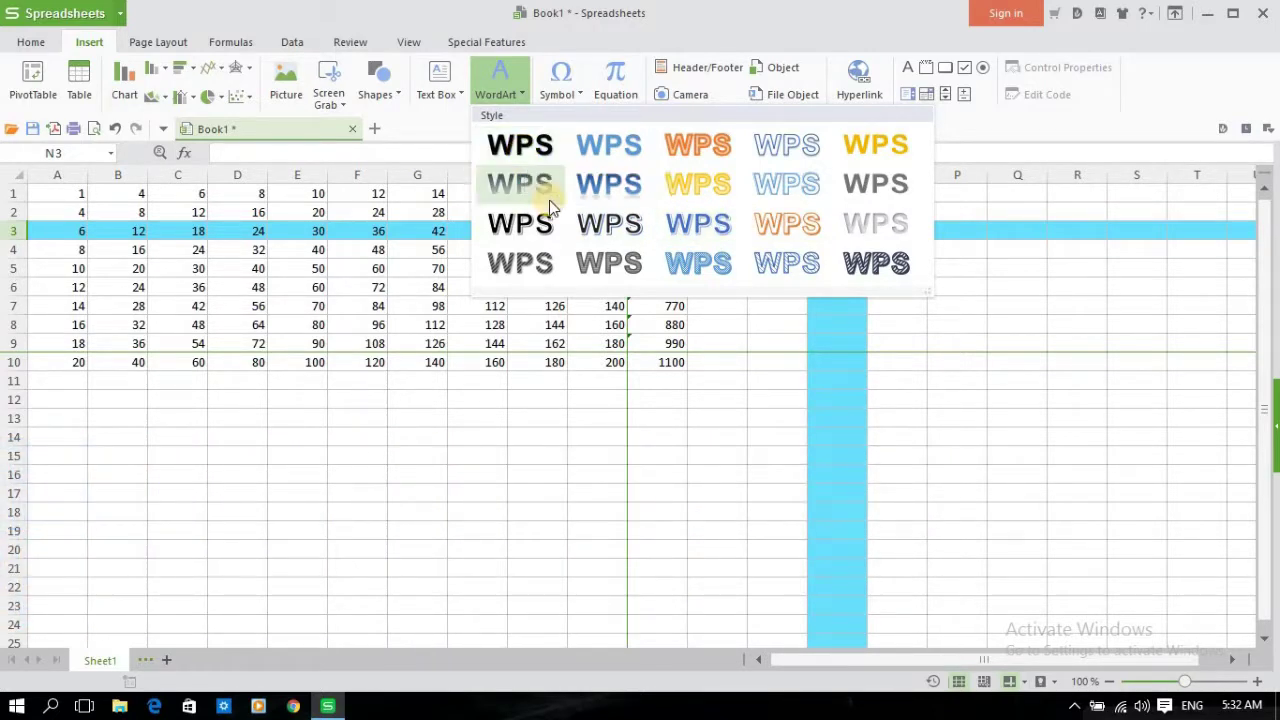
# Insert a WordArt box and replace its placeholder text with 'table'
pyautogui.click(530, 160)
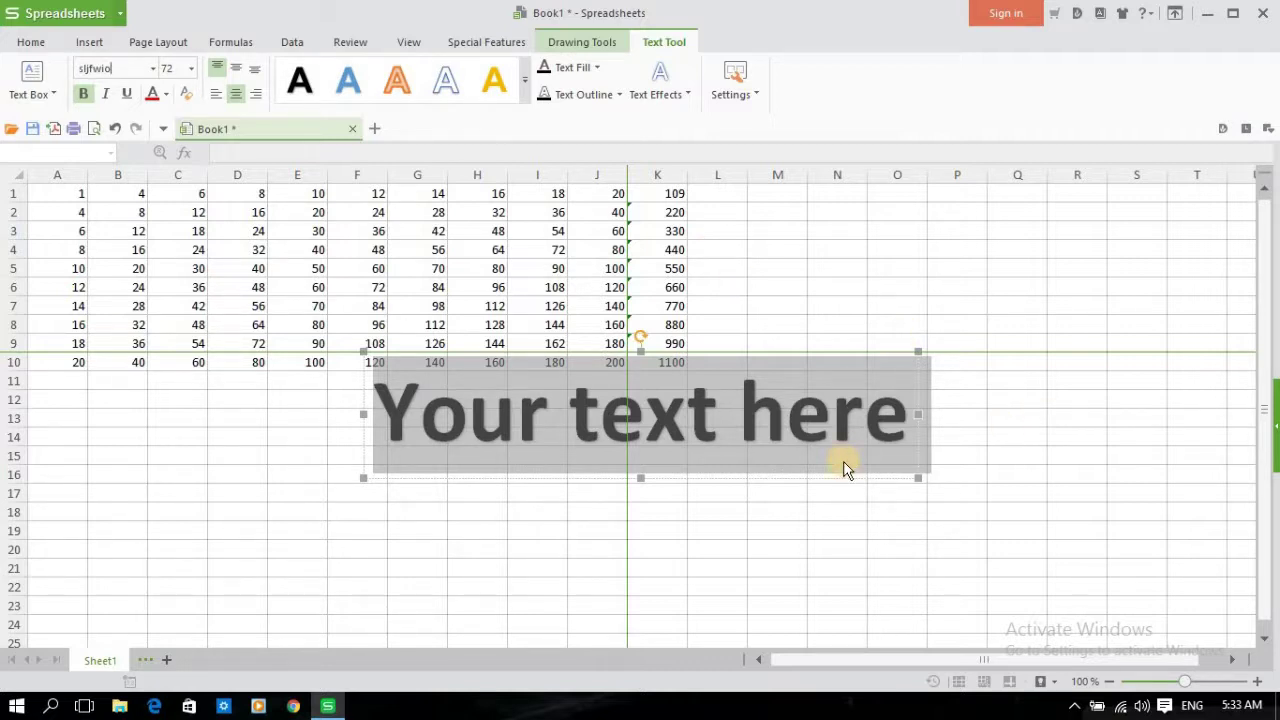
pyautogui.click(735, 410)
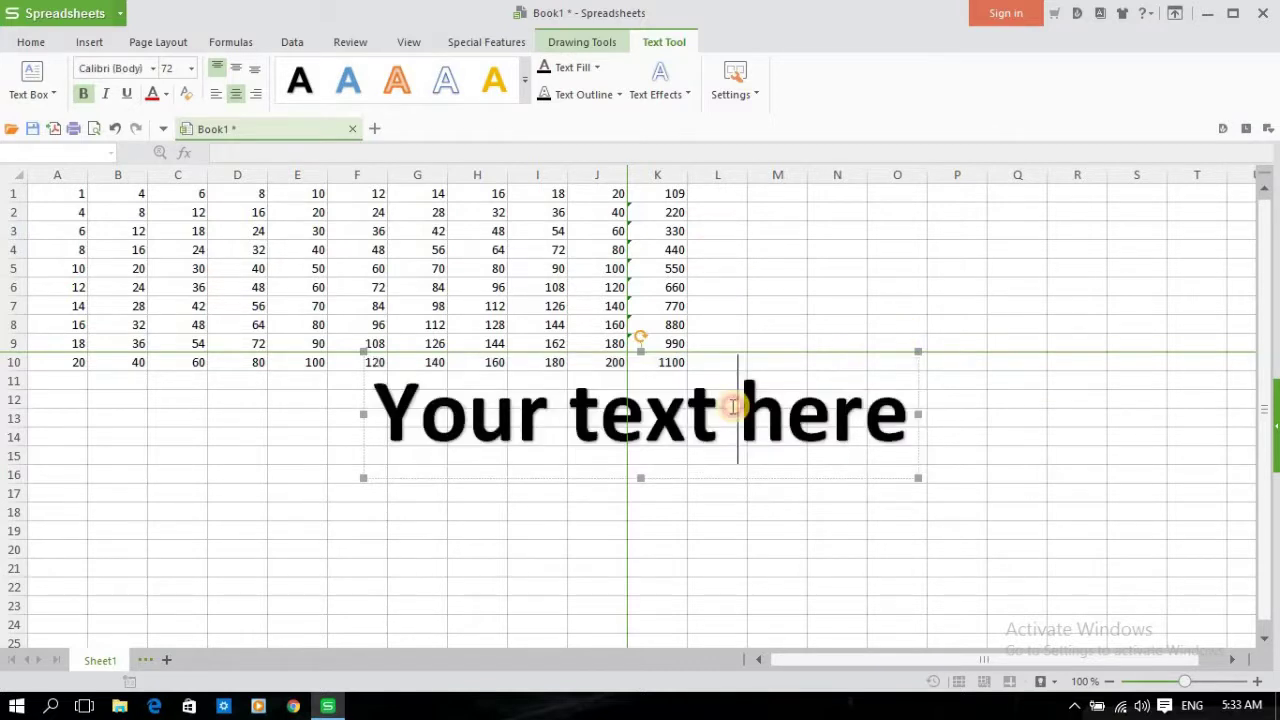
pyautogui.click(908, 426)
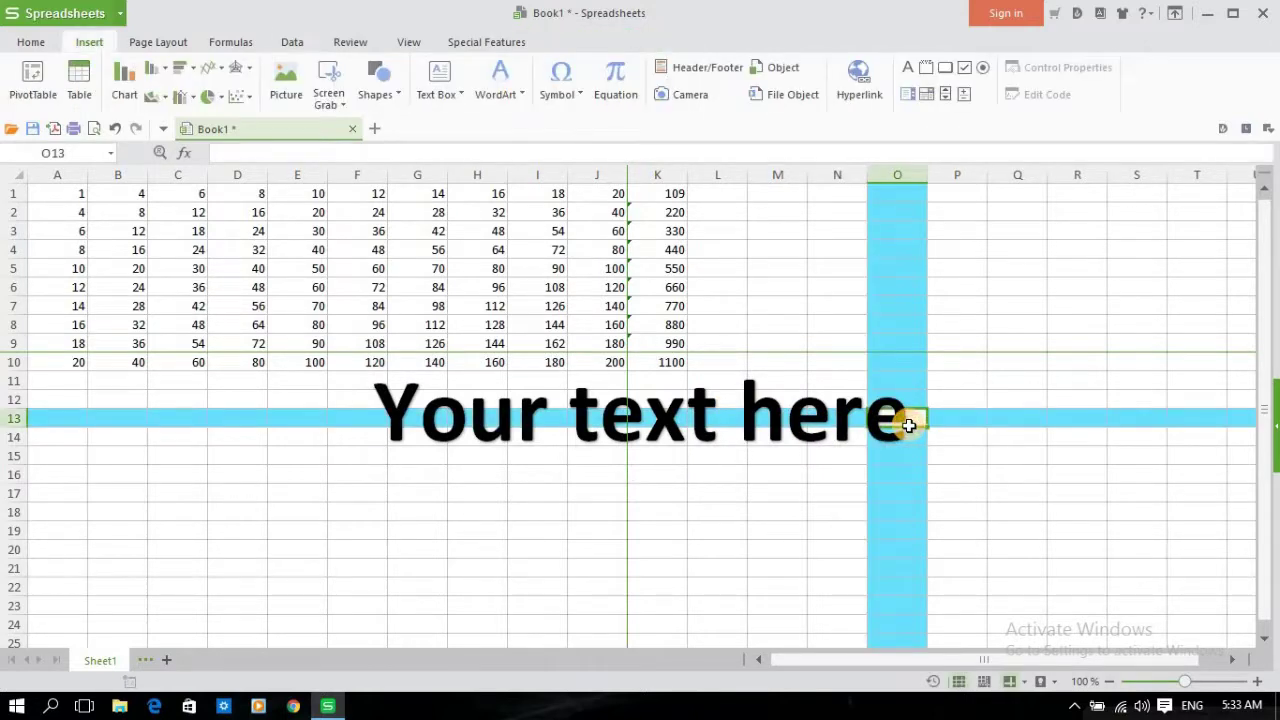
pyautogui.click(885, 425)
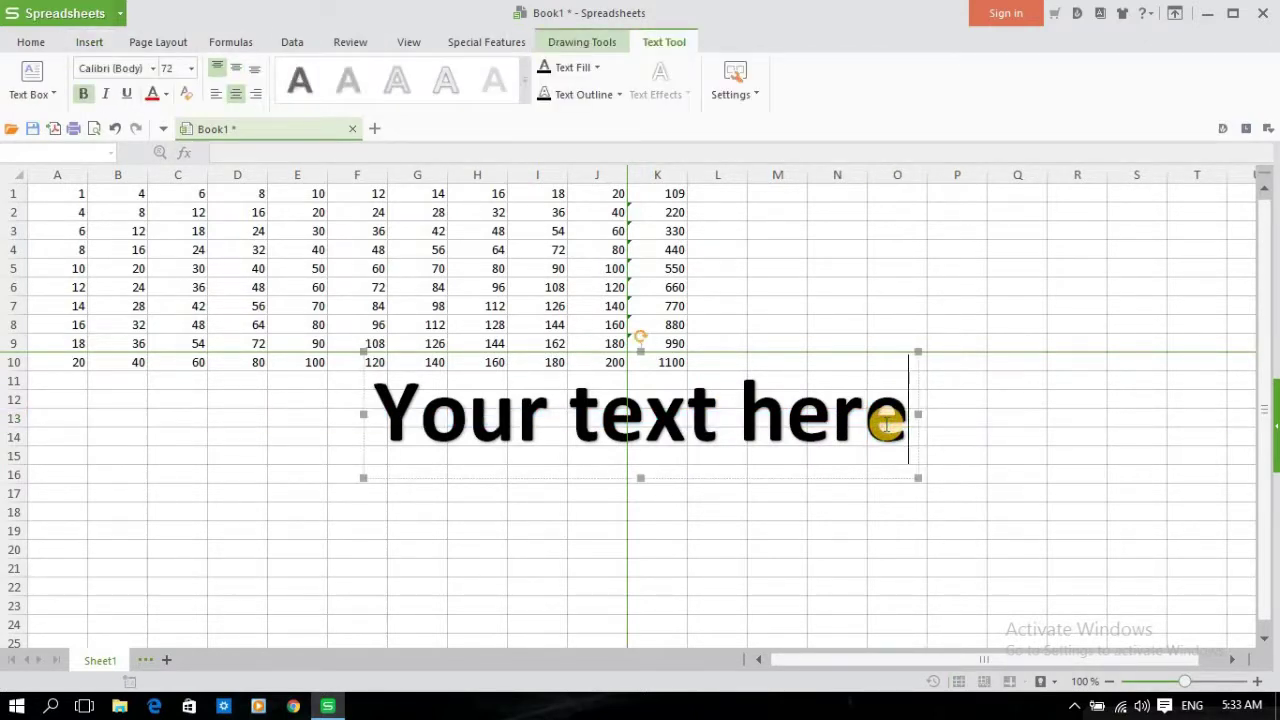
pyautogui.press('BackSpace')
pyautogui.press('BackSpace')
pyautogui.press('BackSpace')
pyautogui.press('BackSpace')
pyautogui.press('BackSpace')
pyautogui.press('BackSpace')
pyautogui.press('BackSpace')
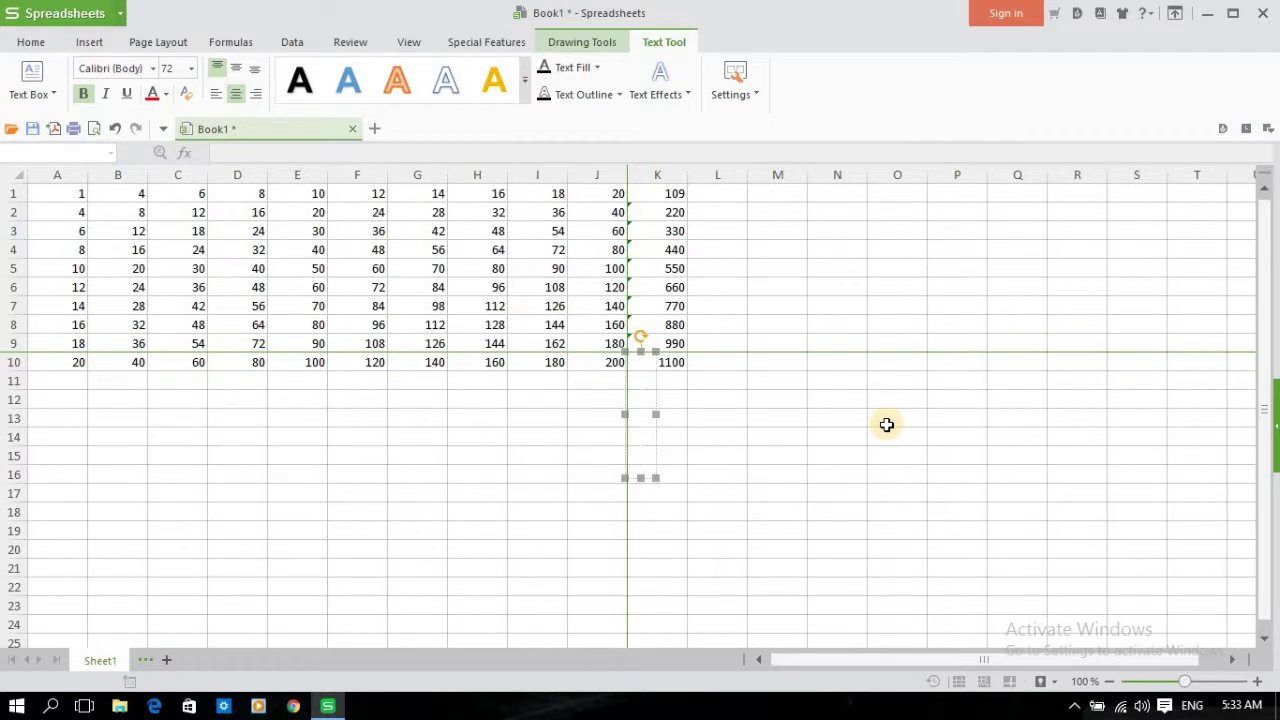
pyautogui.write('tab')
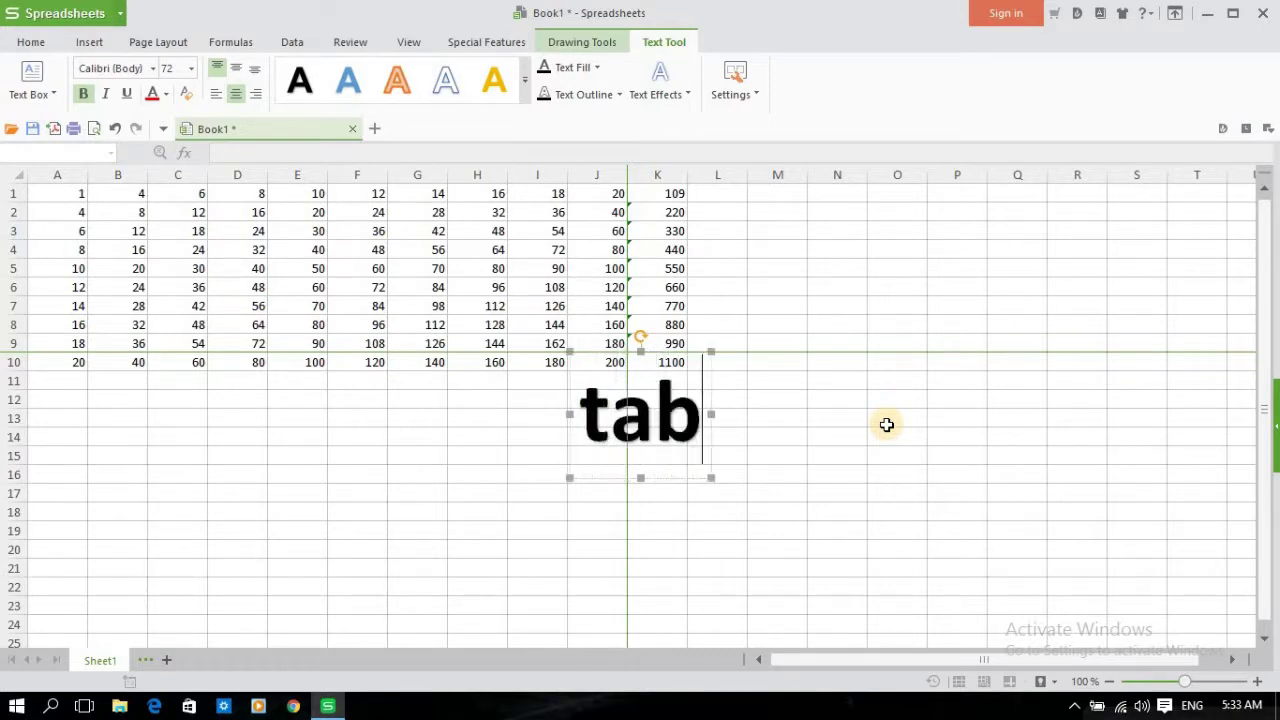
pyautogui.write('le')
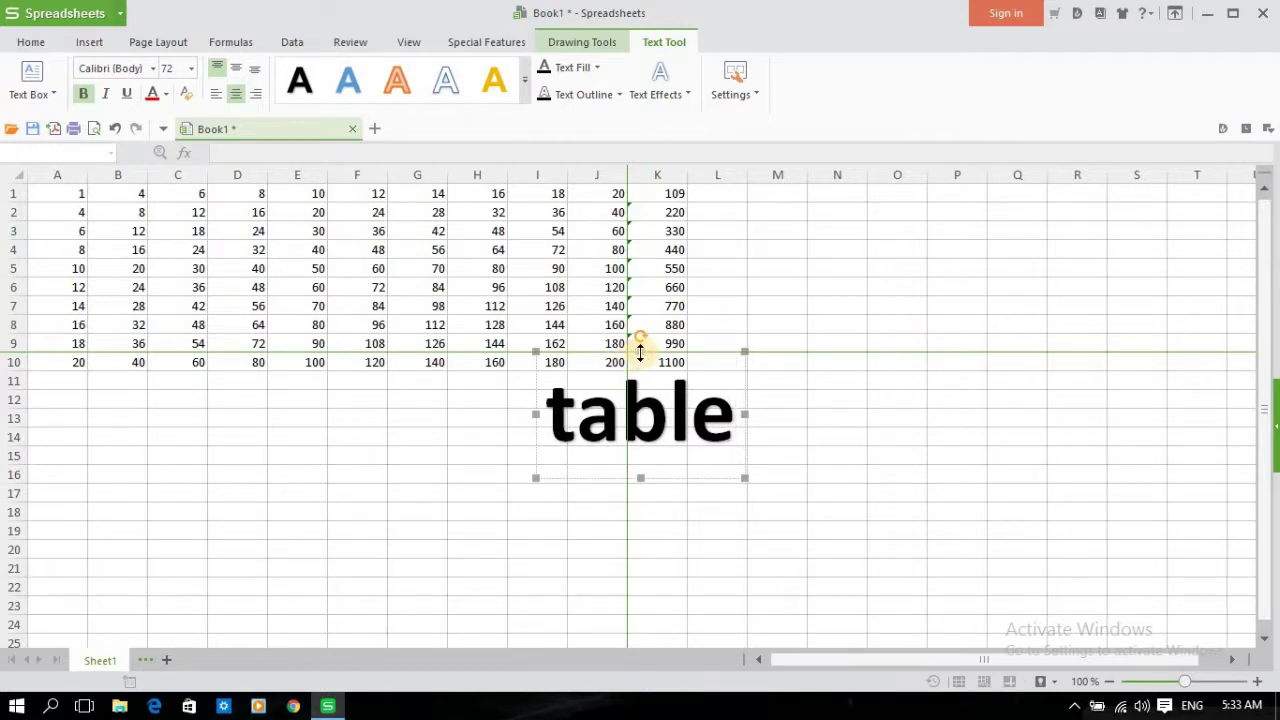
# Move the 'table' WordArt to L2:O9 and browse text effects without applying one
pyautogui.moveTo(637, 355); pyautogui.dragTo(812, 211)
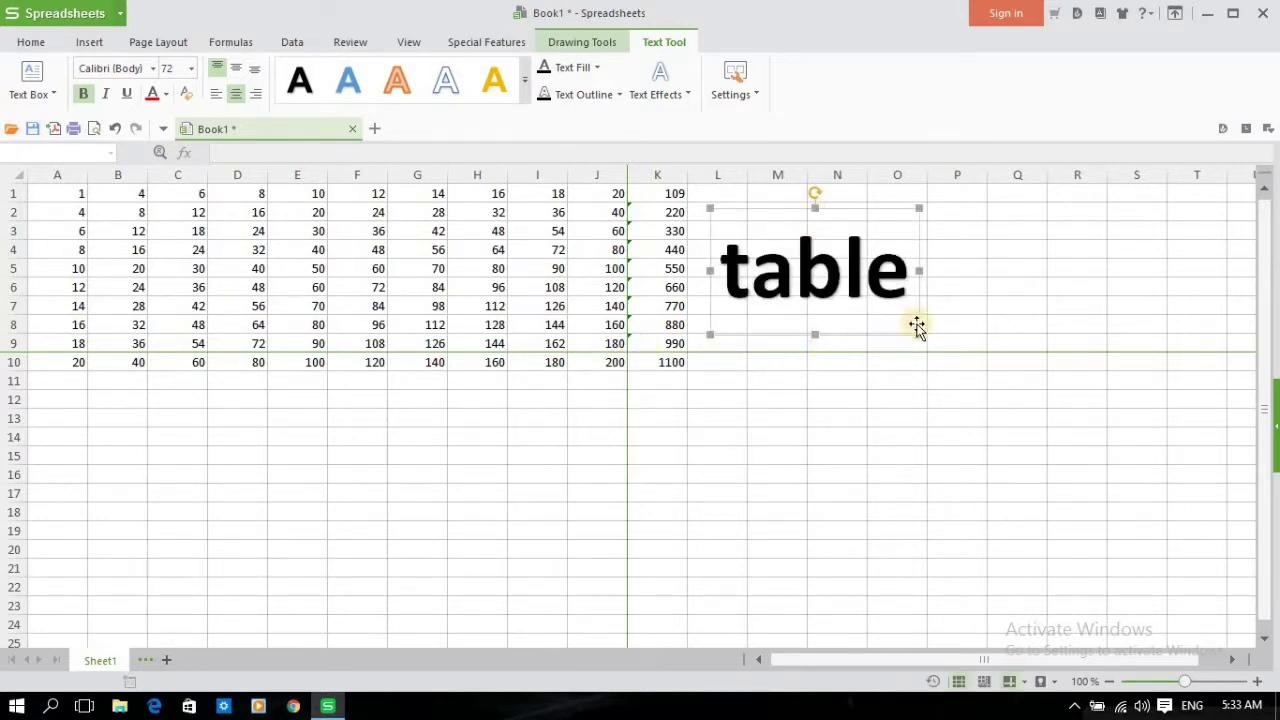
pyautogui.moveTo(906, 290); pyautogui.dragTo(720, 287)
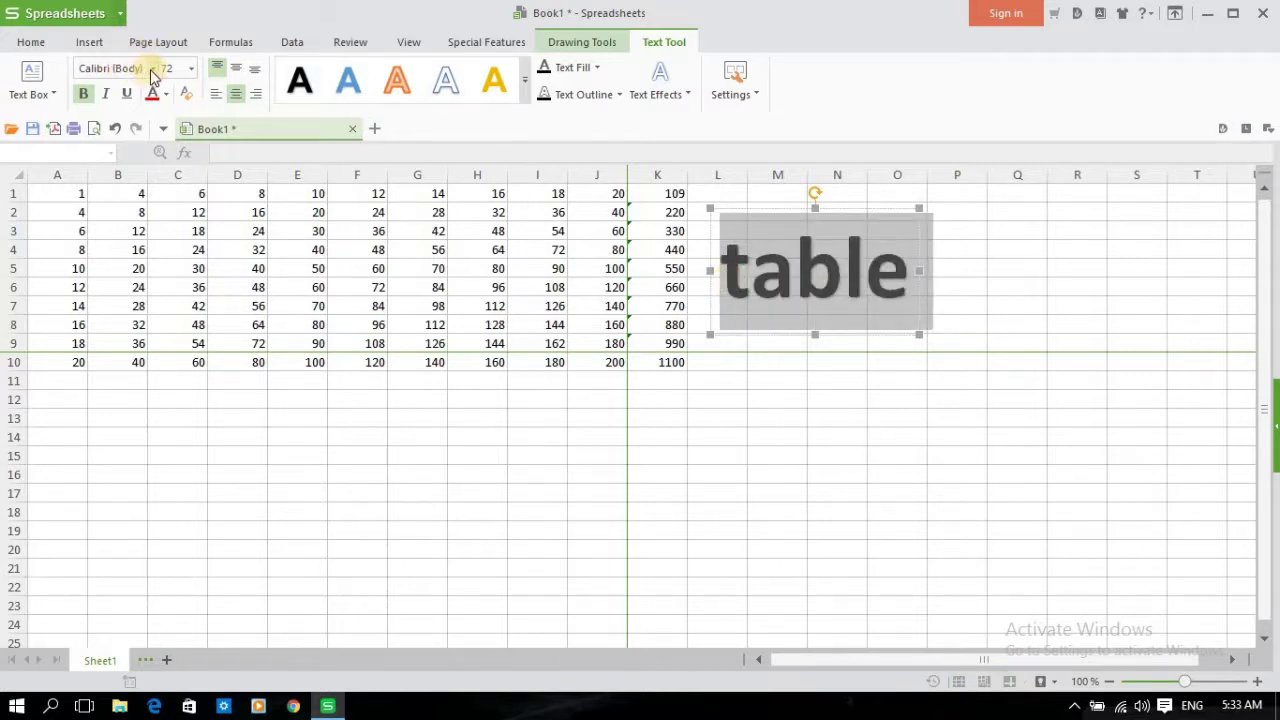
pyautogui.click(684, 95)
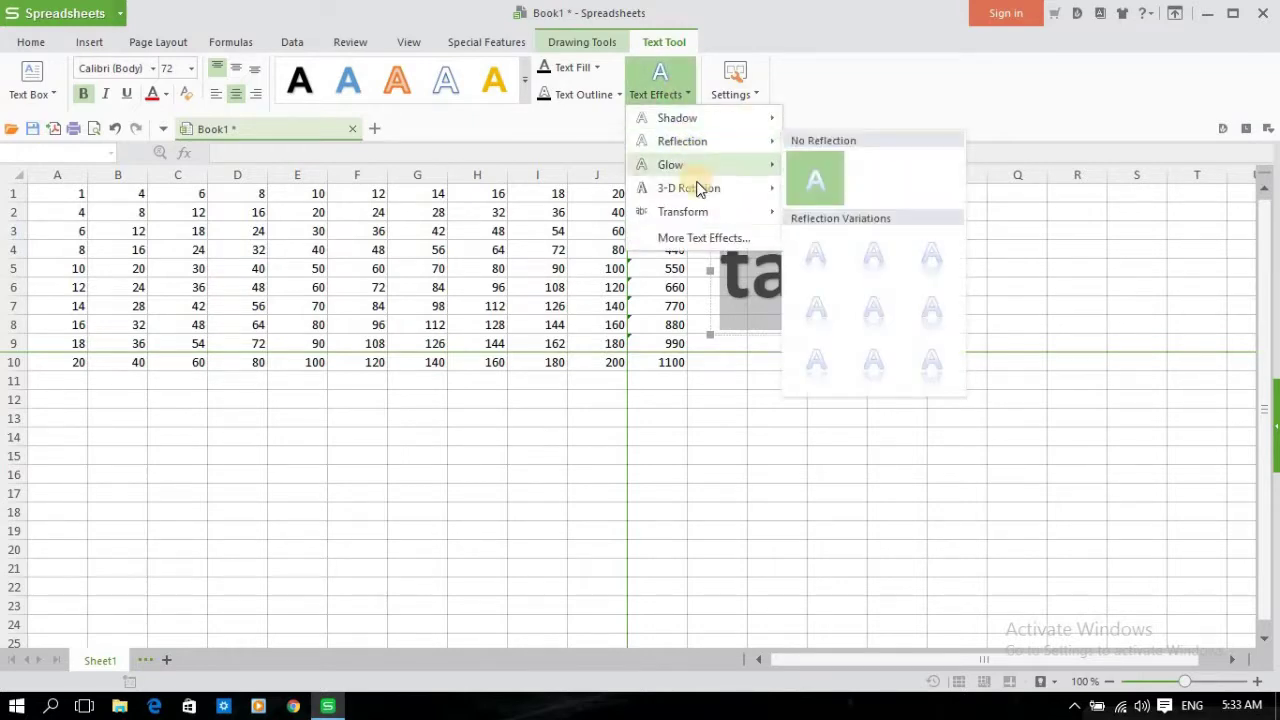
pyautogui.moveTo(700, 195)
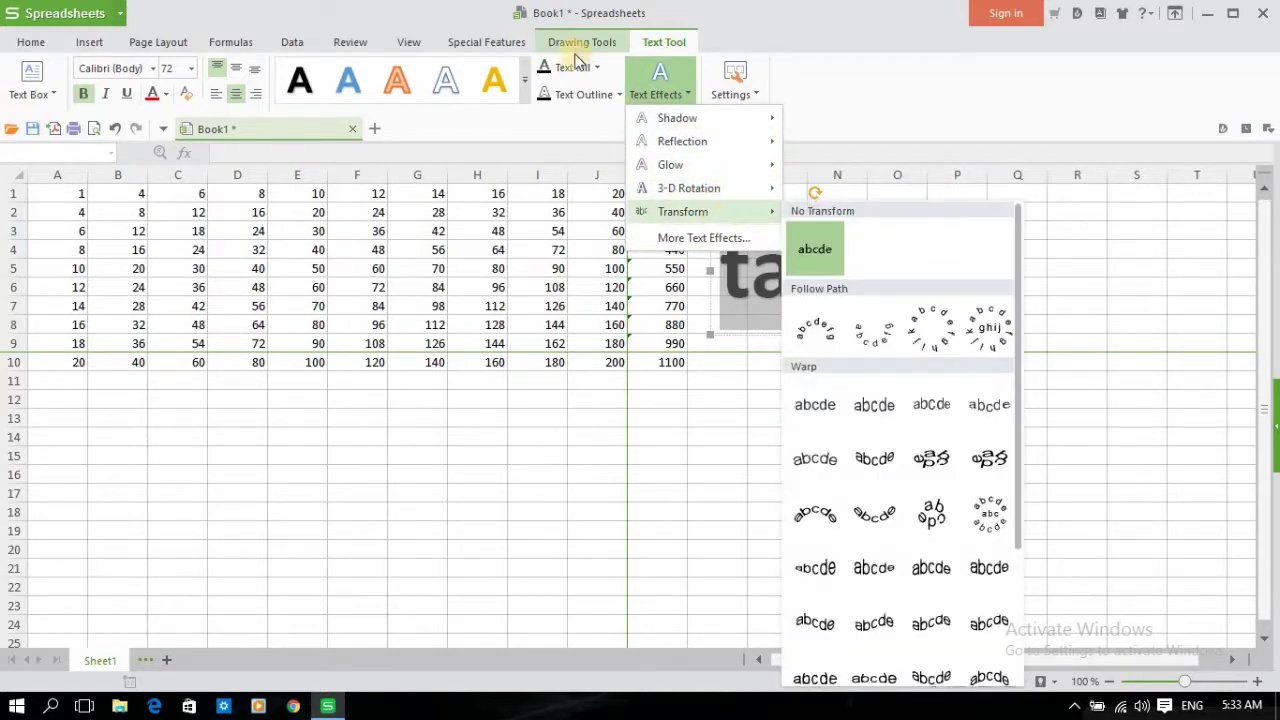
pyautogui.click(868, 90)
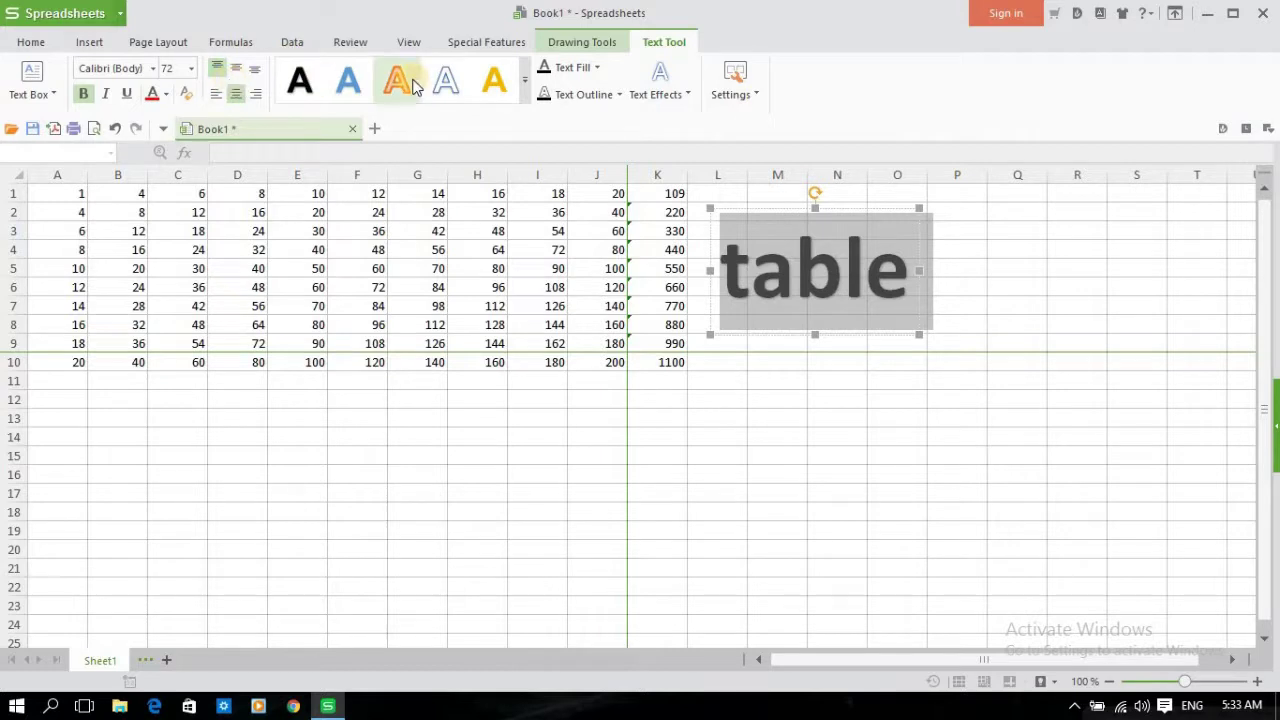
pyautogui.click(90, 45)
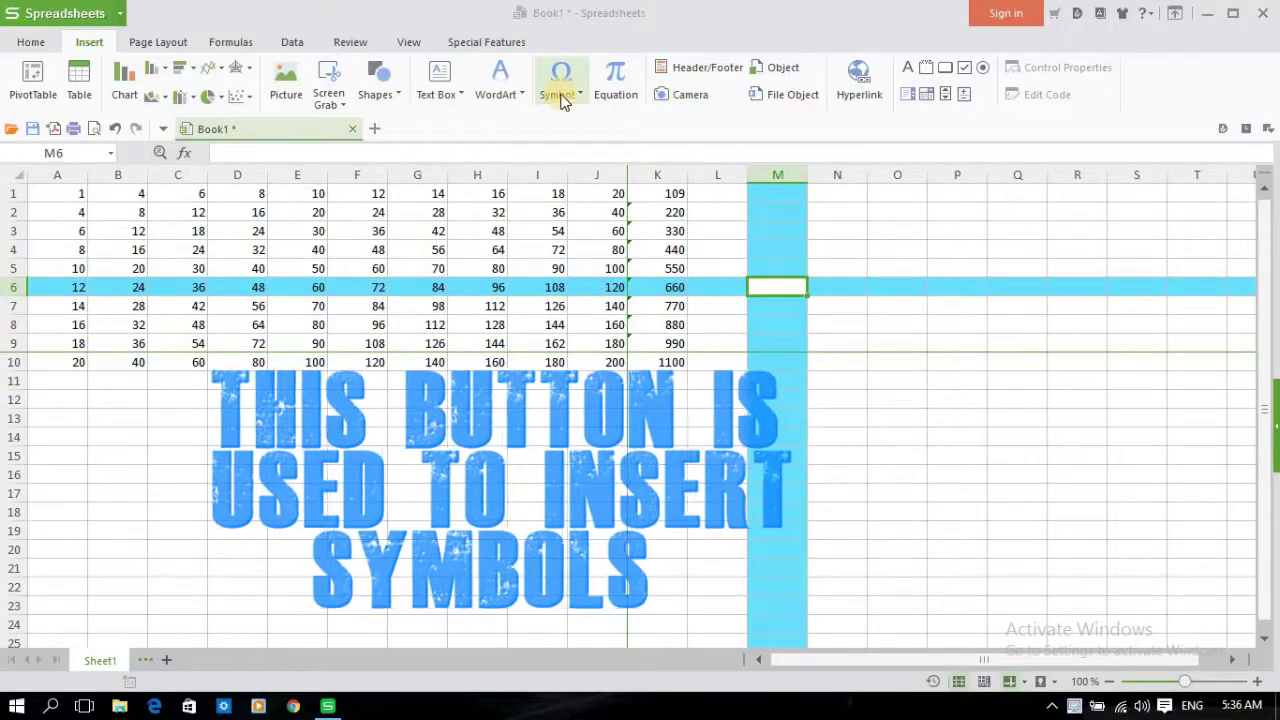
# View the symbol palette, then insert an empty equation and close the Equation Editor
pyautogui.click(583, 94)
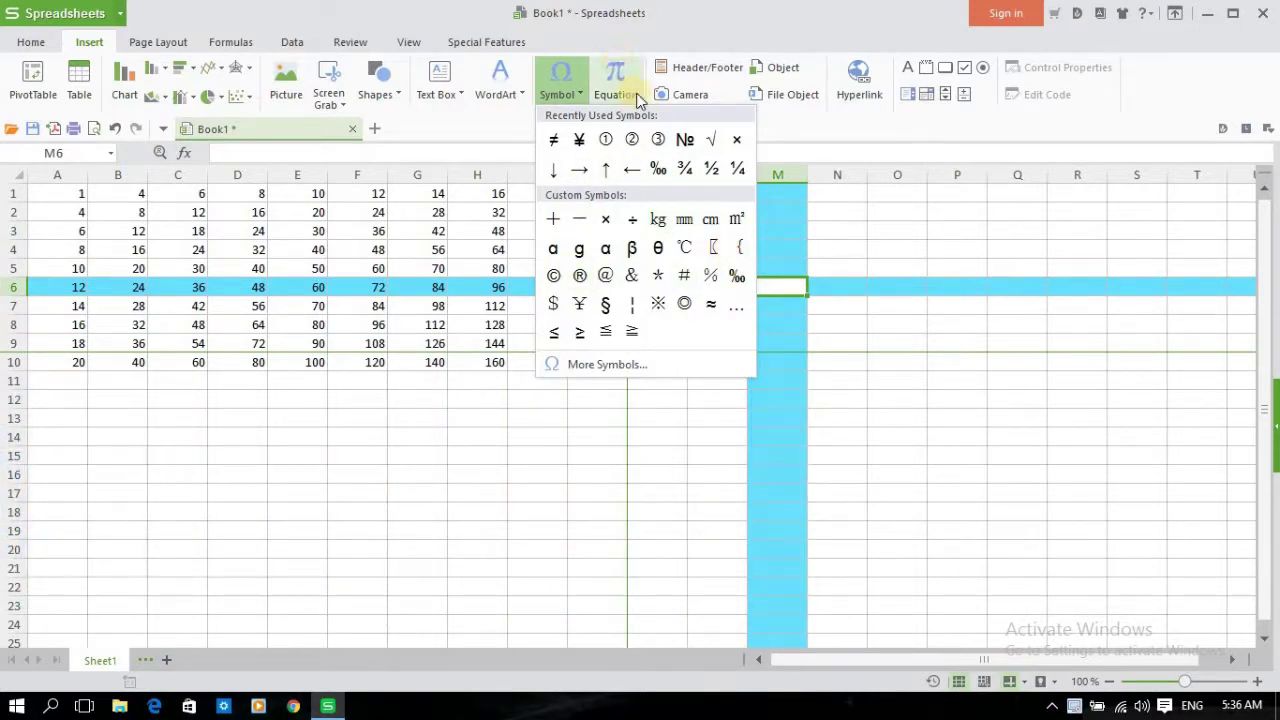
pyautogui.click(680, 10)
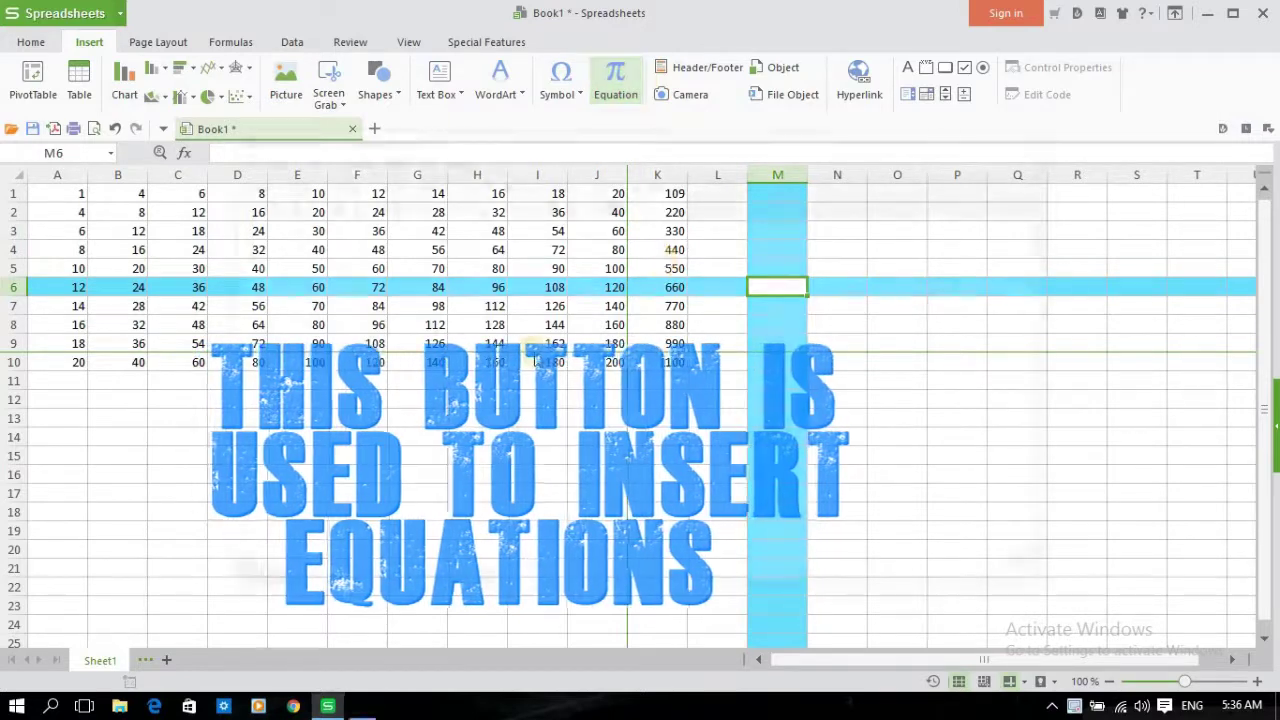
pyautogui.click(615, 80)
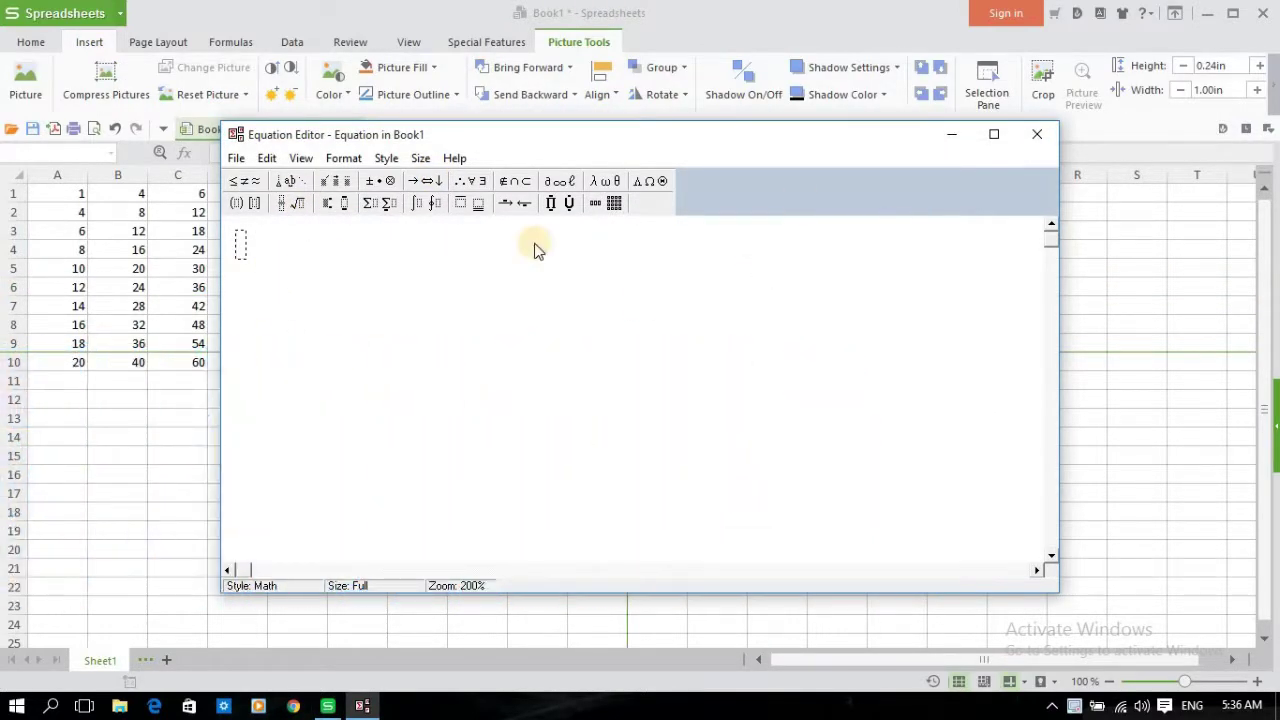
pyautogui.click(1040, 137)
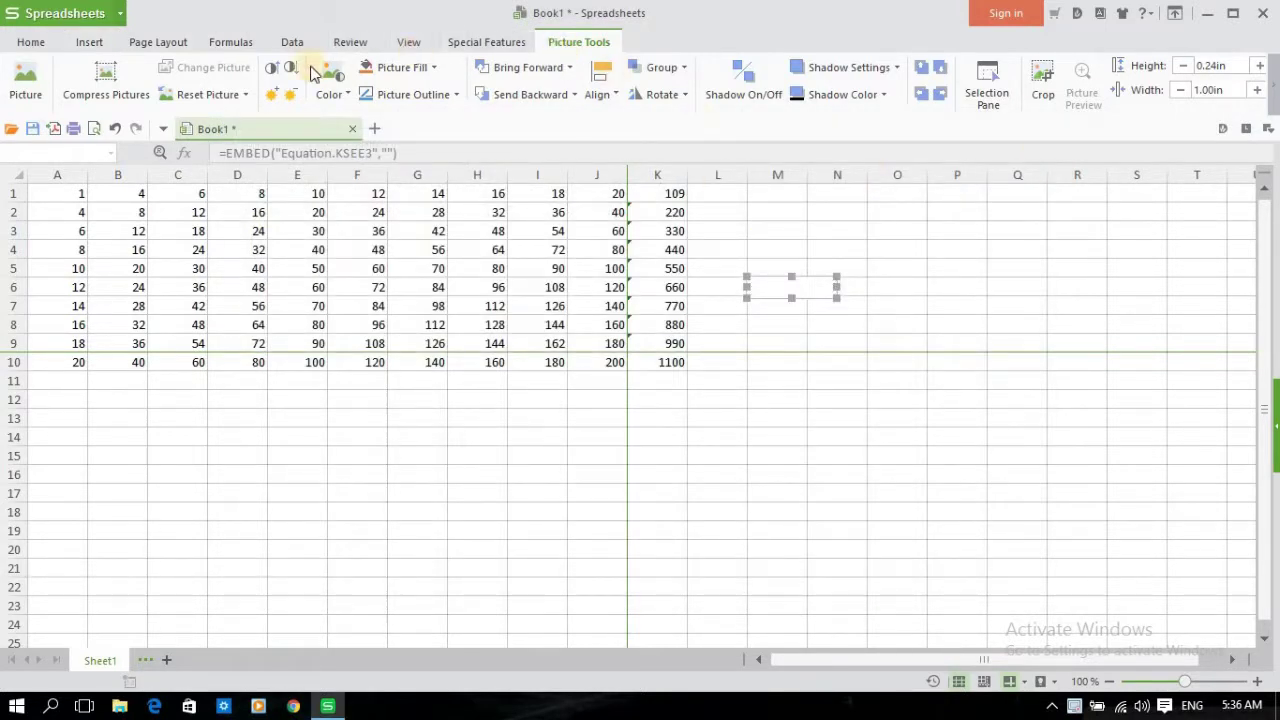
# Undo the empty equation placed near cell M6
pyautogui.click(88, 41)
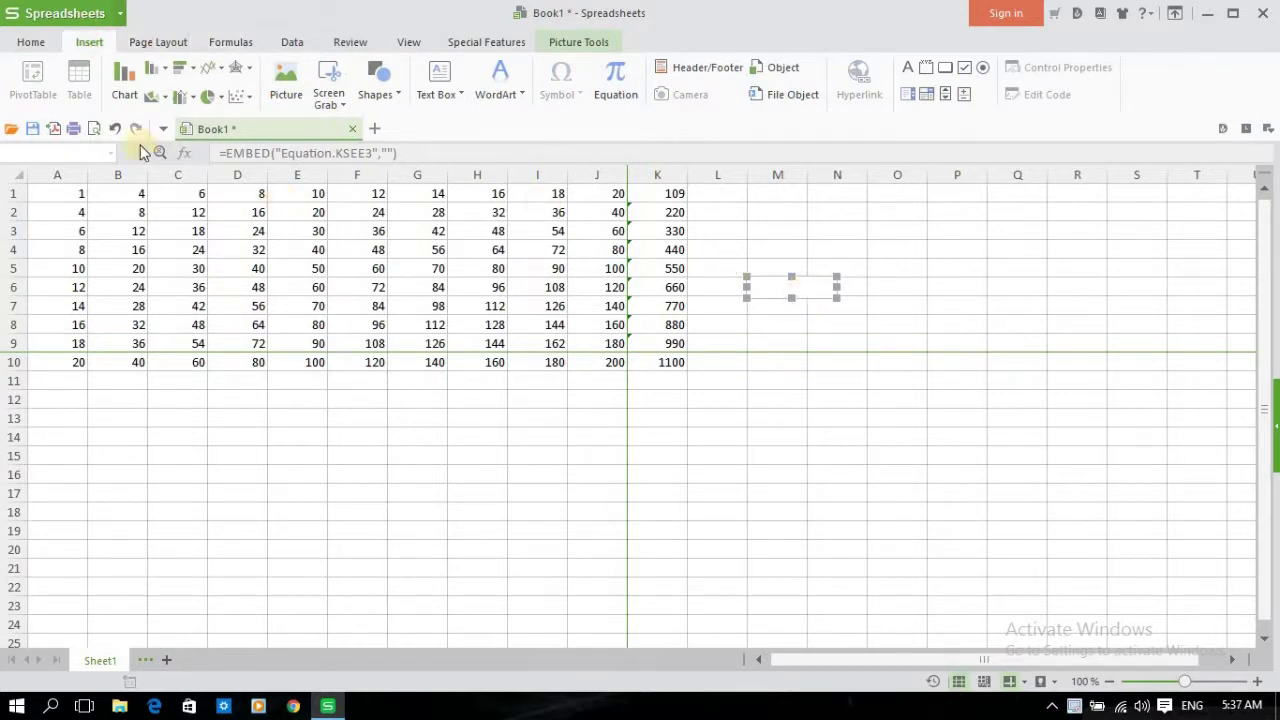
pyautogui.click(114, 129)
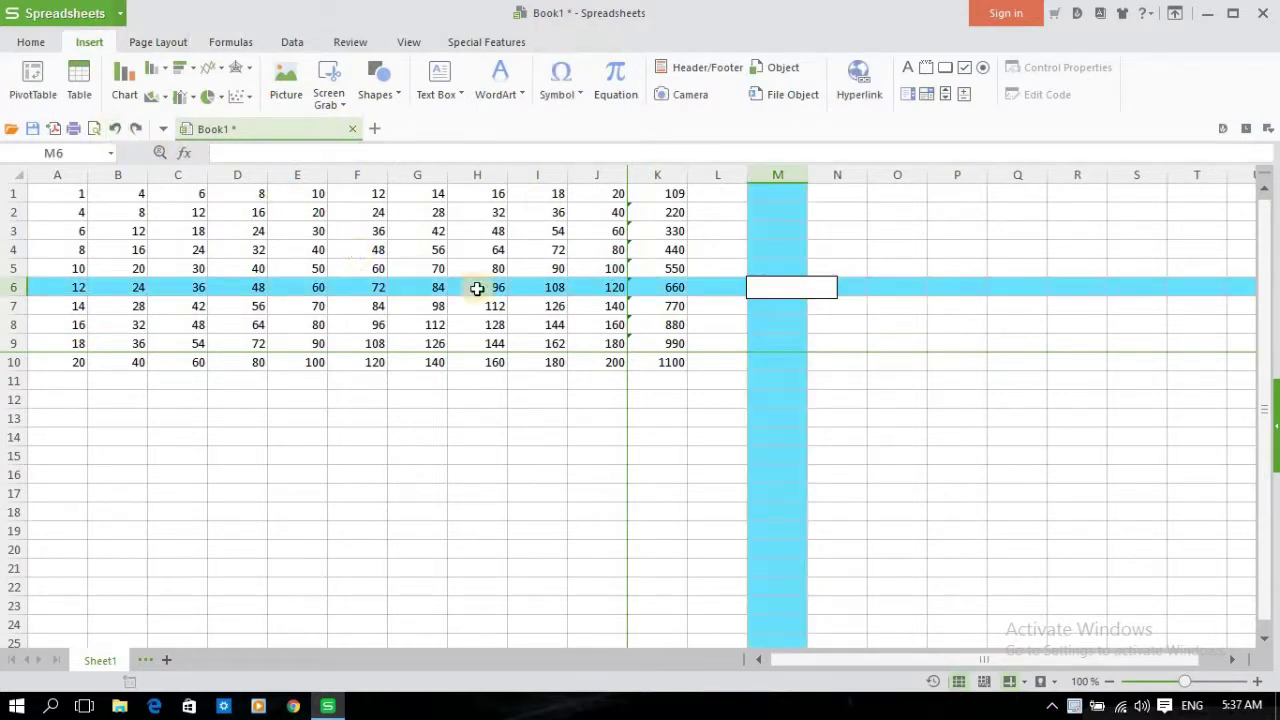
pyautogui.click(116, 129)
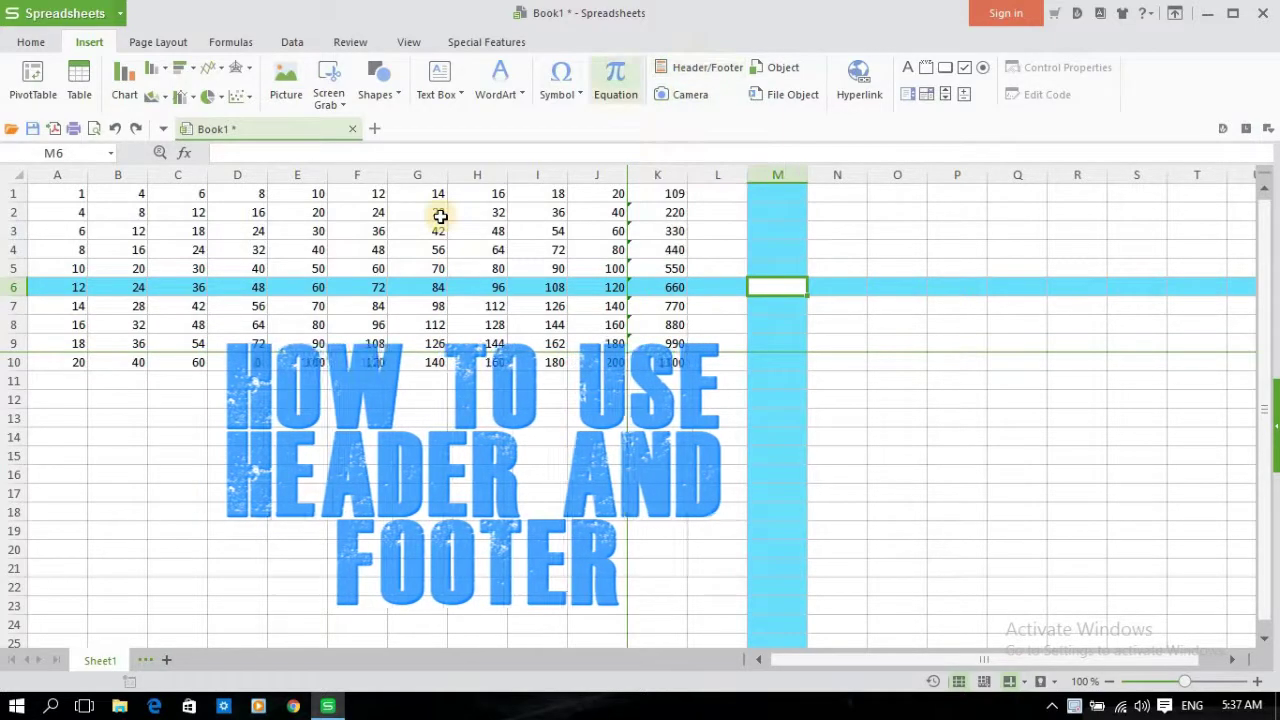
# Select cells across the top rows of the grid to show the header area
pyautogui.click(870, 268)
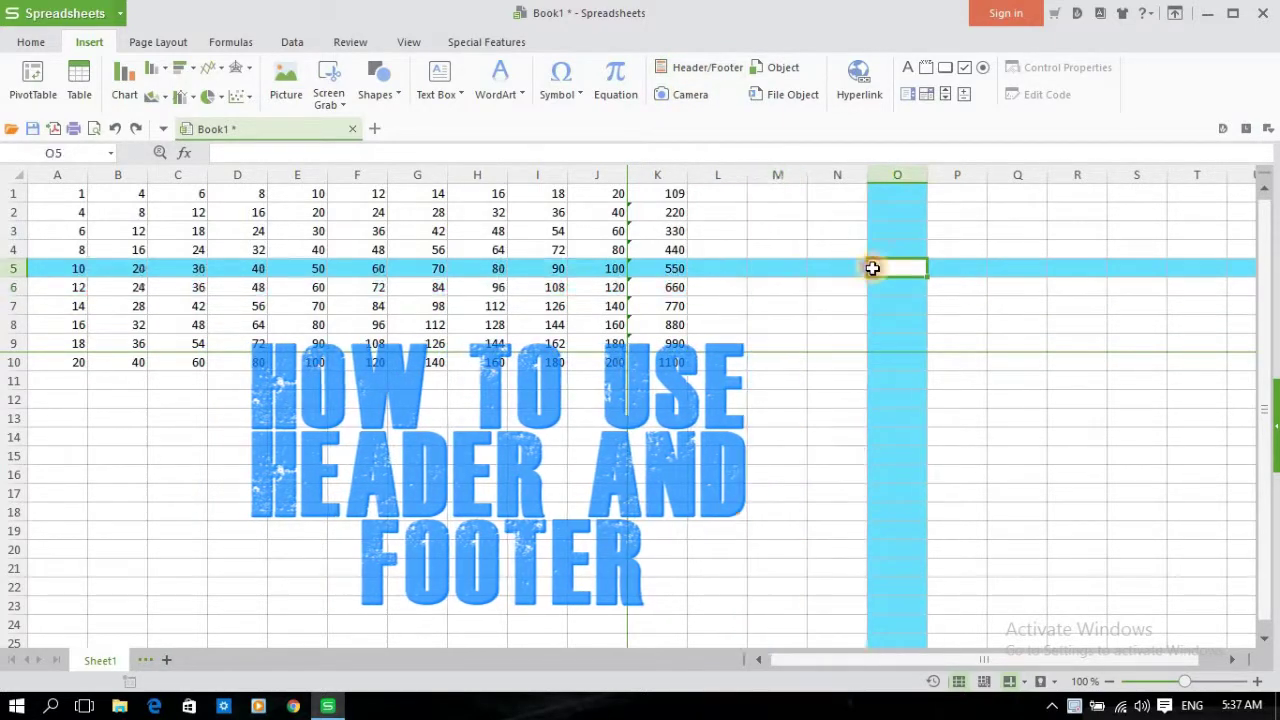
pyautogui.click(778, 237)
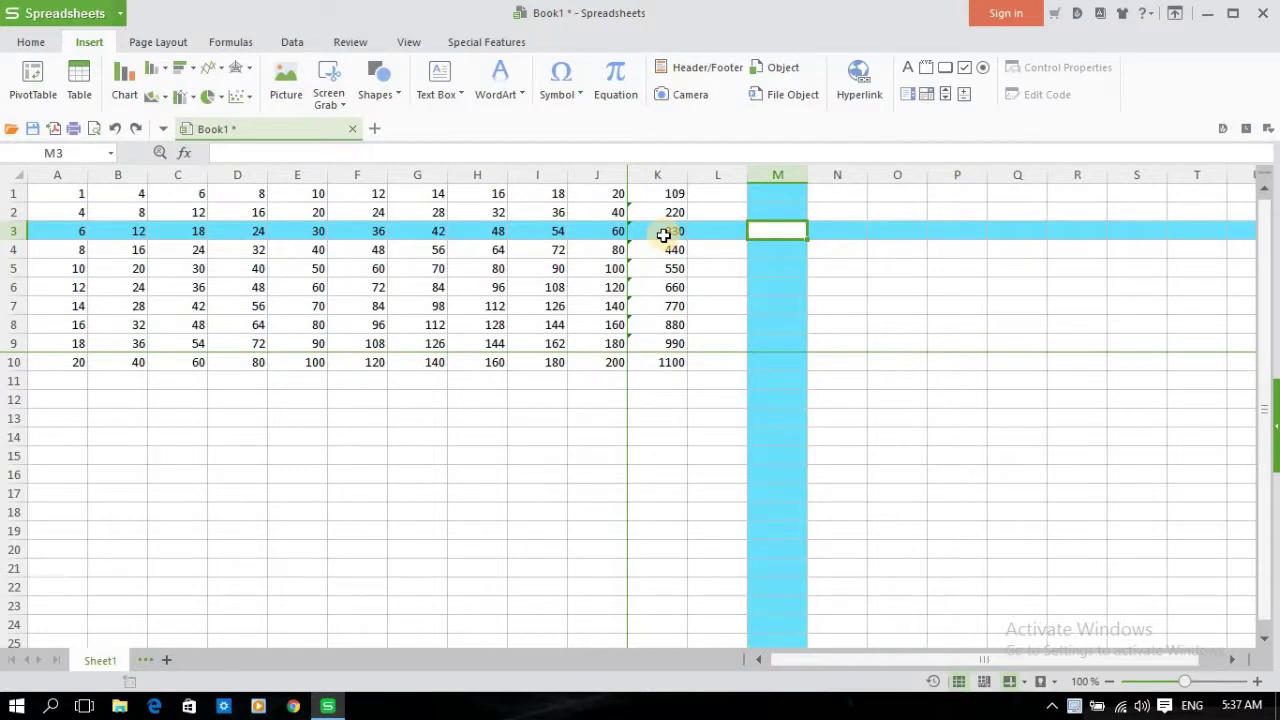
pyautogui.click(802, 253)
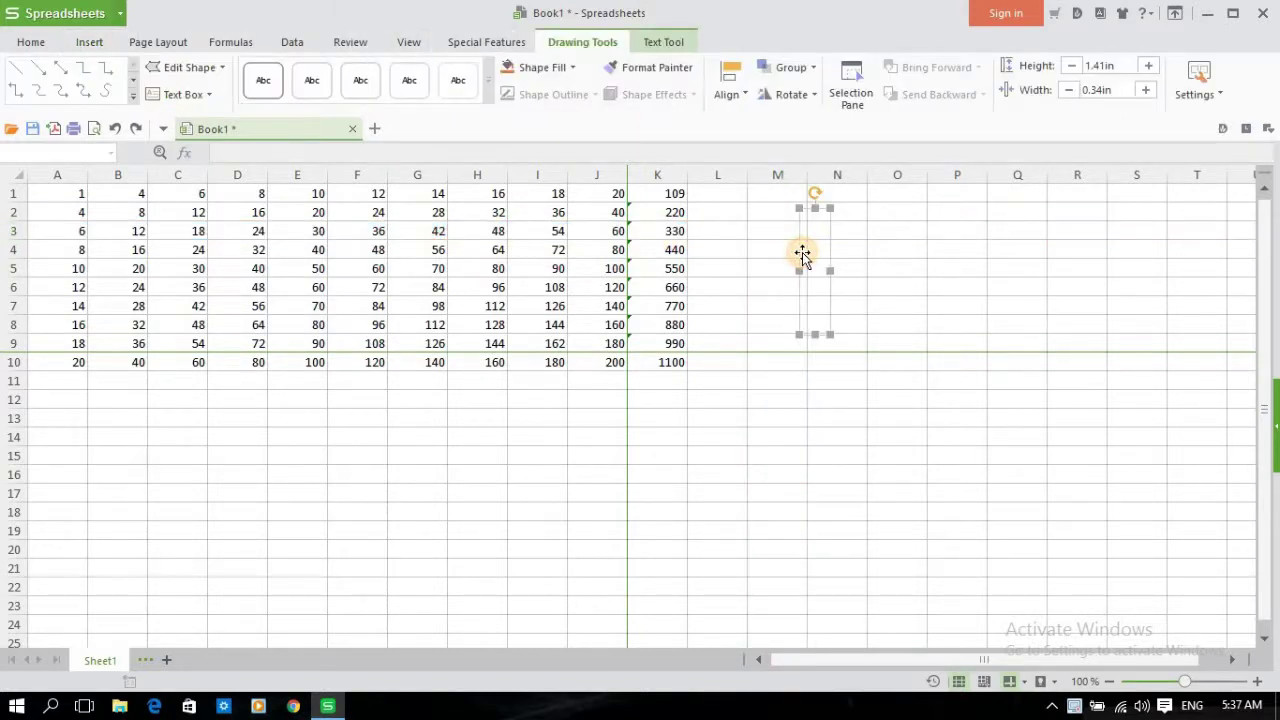
pyautogui.click(773, 246)
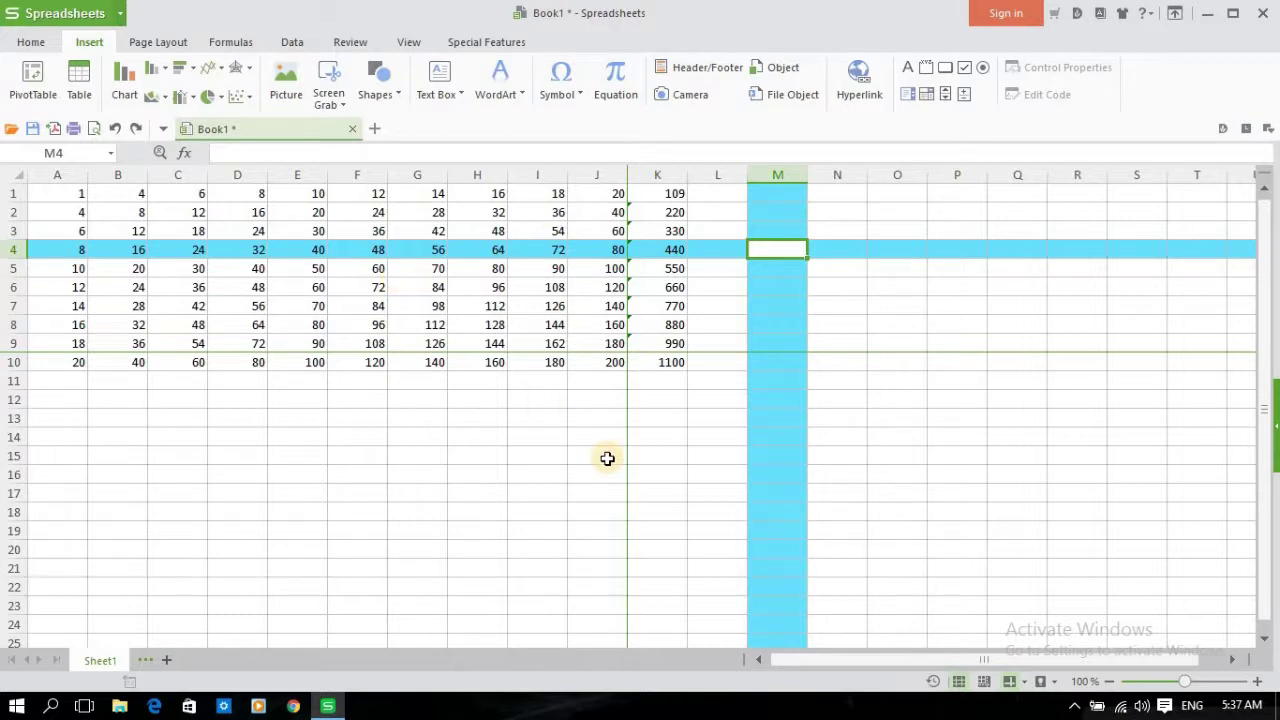
pyautogui.click(487, 420)
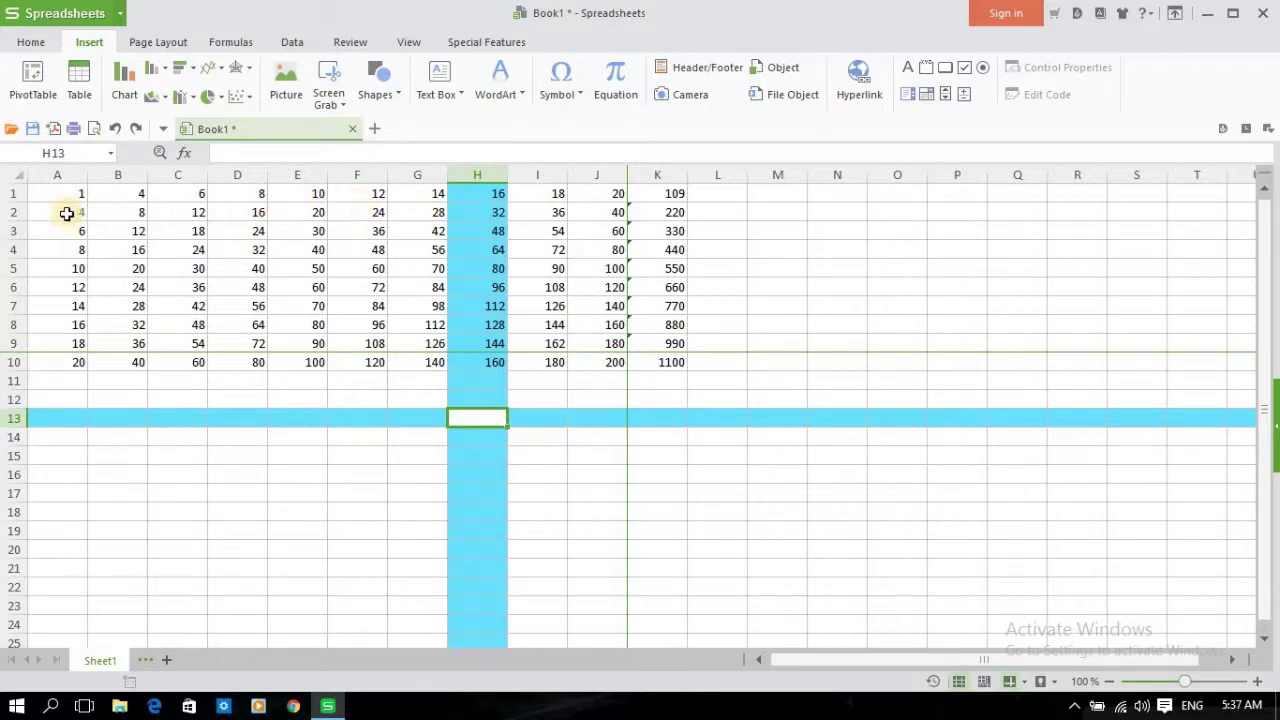
pyautogui.moveTo(70, 212); pyautogui.dragTo(454, 230)
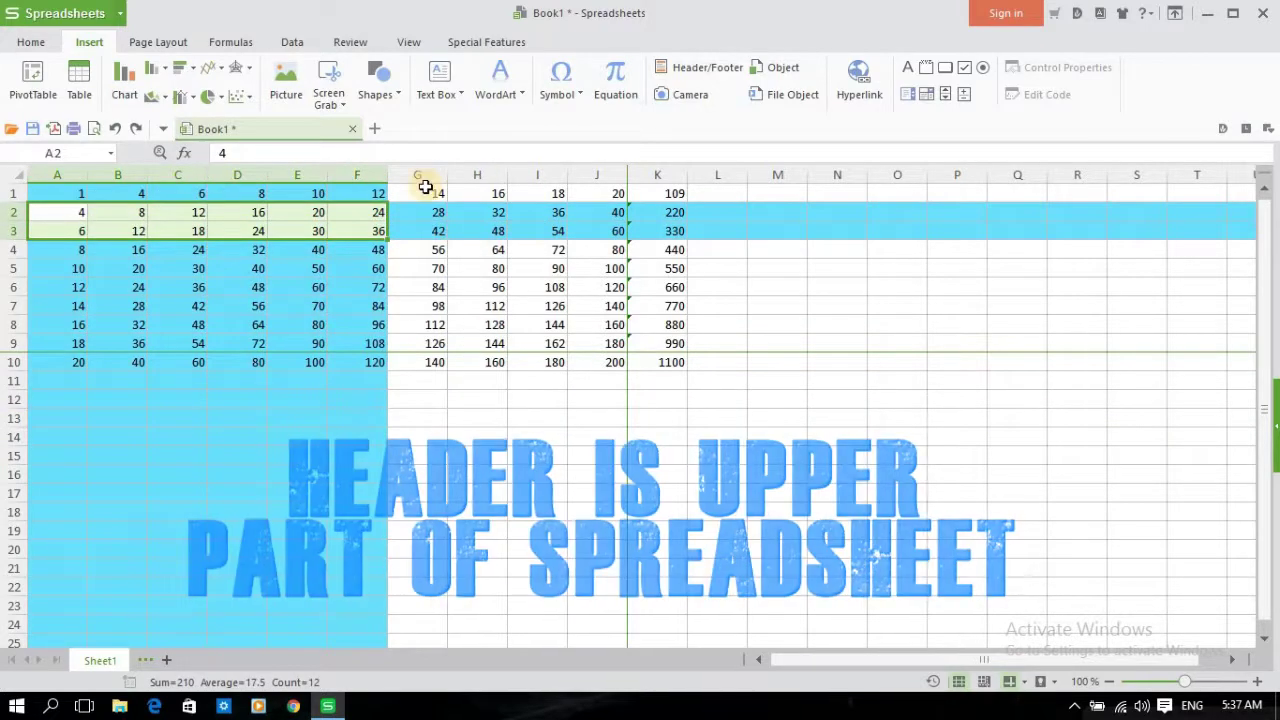
pyautogui.moveTo(57, 193)
pyautogui.mouseDown()
pyautogui.moveTo(338, 232)
pyautogui.moveTo(1200, 246)
pyautogui.mouseUp()
pyautogui.doubleClick(1200, 246)
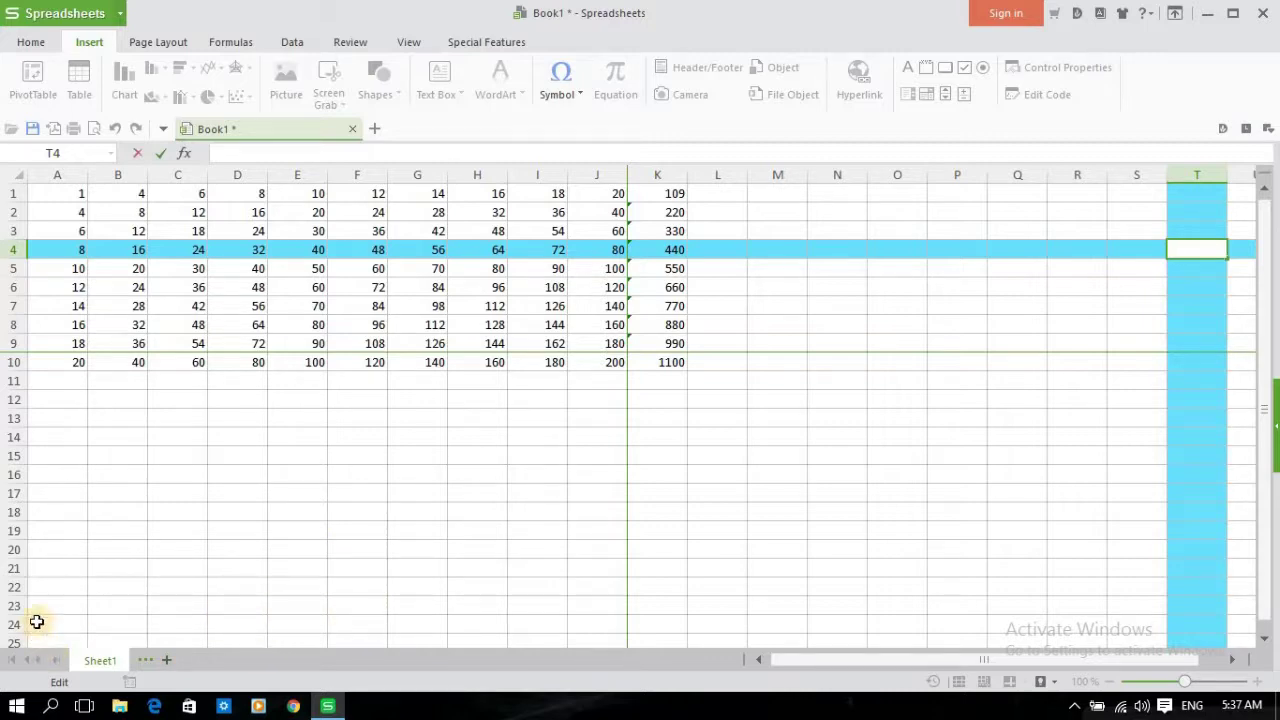
# Select bottom blocks such as K48:T49 as the footer area, then open Header/Footer settings
pyautogui.moveTo(45, 623)
pyautogui.mouseDown()
pyautogui.moveTo(571, 631)
pyautogui.moveTo(895, 447)
pyautogui.mouseUp()
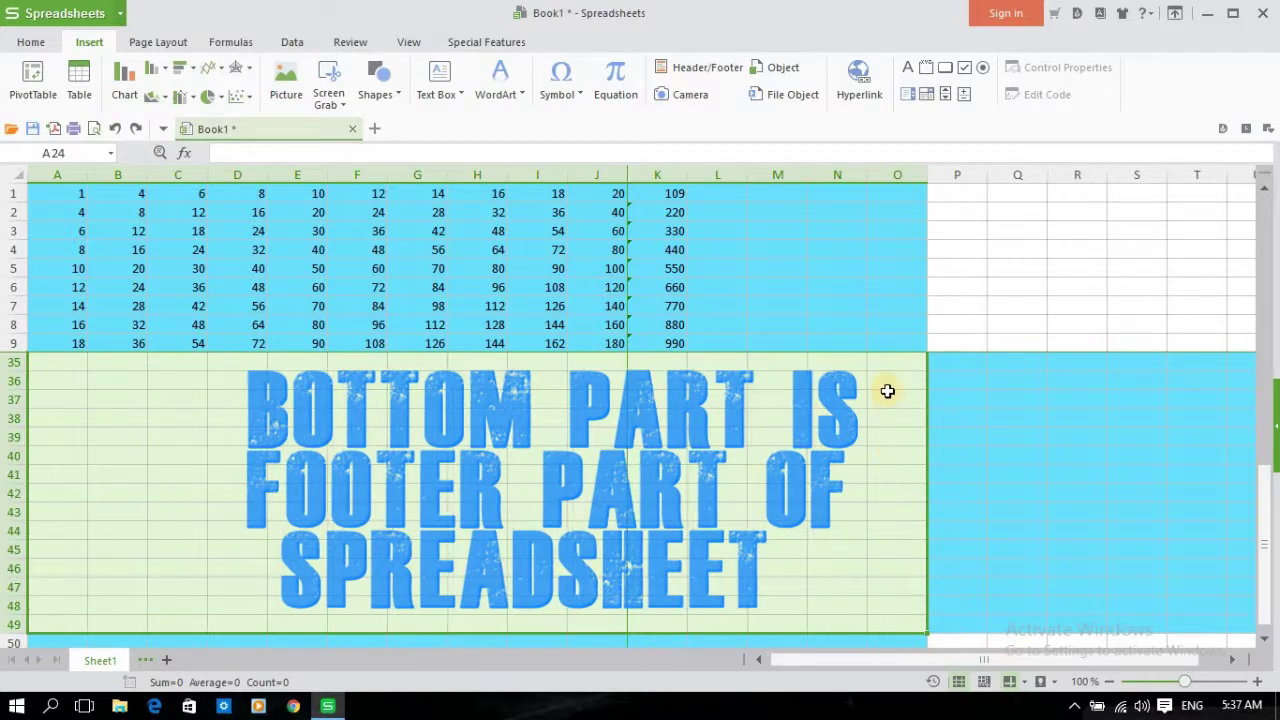
pyautogui.click(892, 390)
pyautogui.click(717, 399)
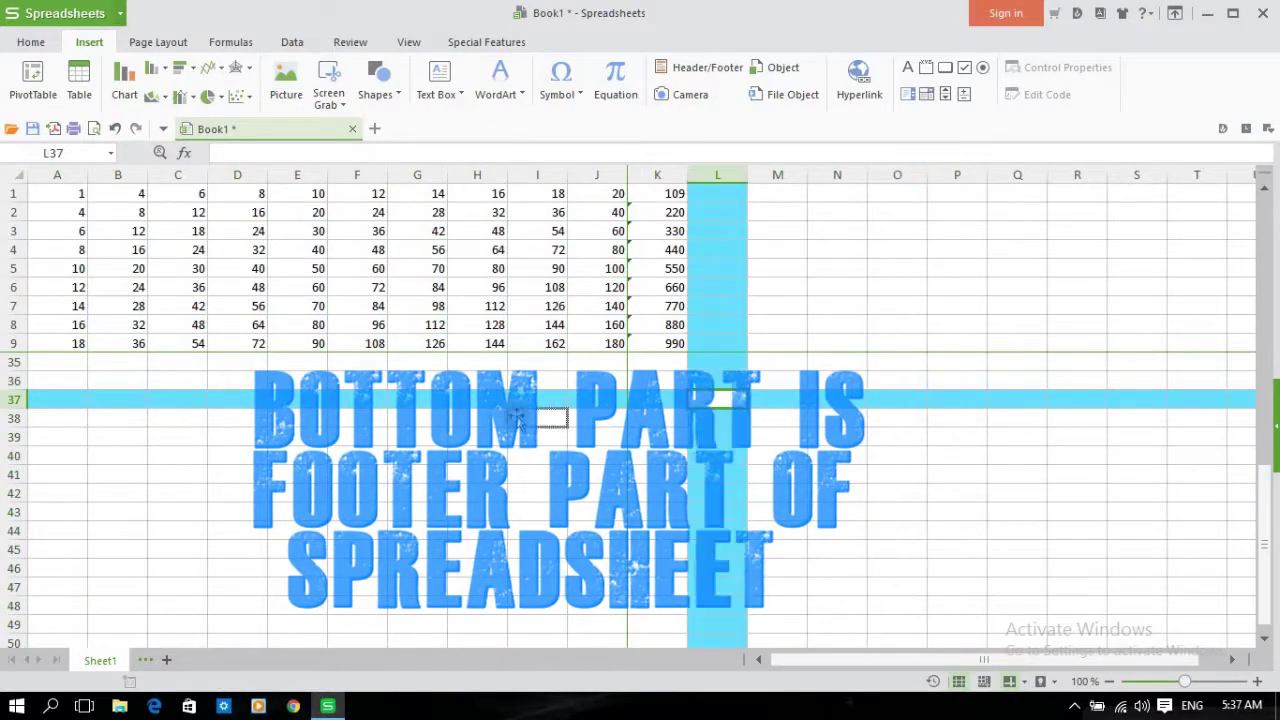
pyautogui.moveTo(537, 417); pyautogui.dragTo(350, 400)
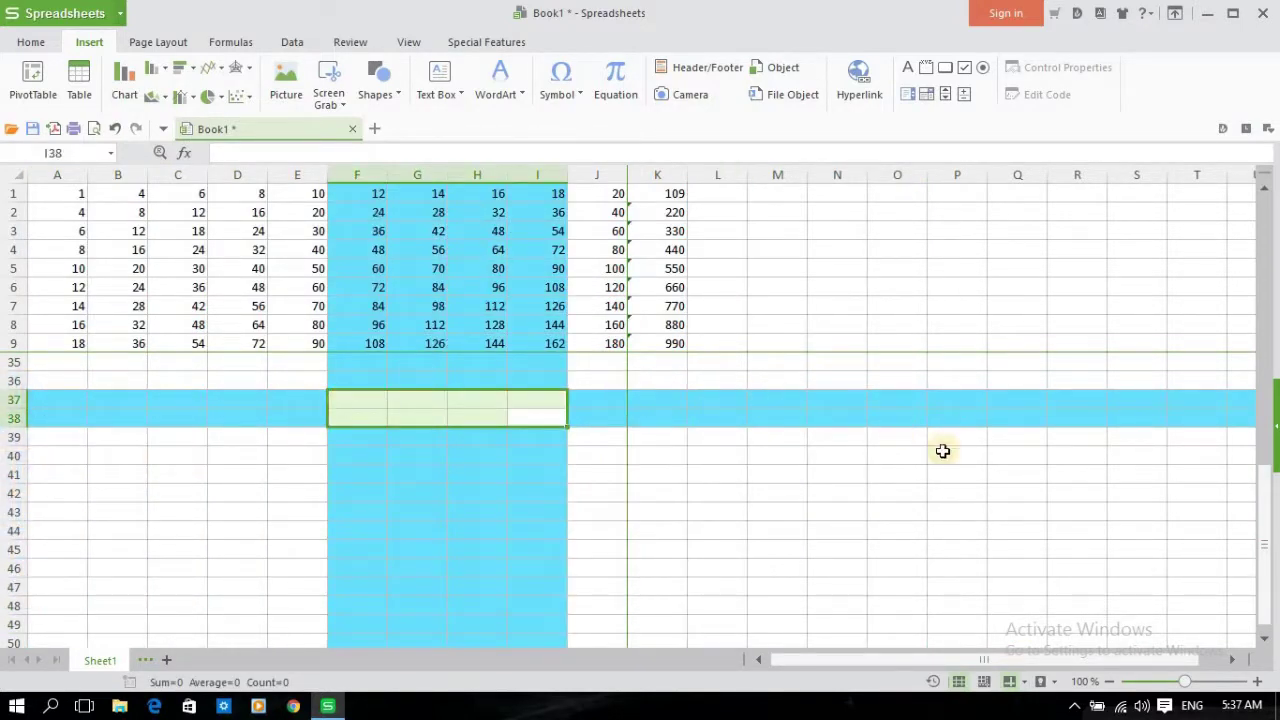
pyautogui.click(673, 607)
pyautogui.moveTo(673, 607); pyautogui.dragTo(1151, 629)
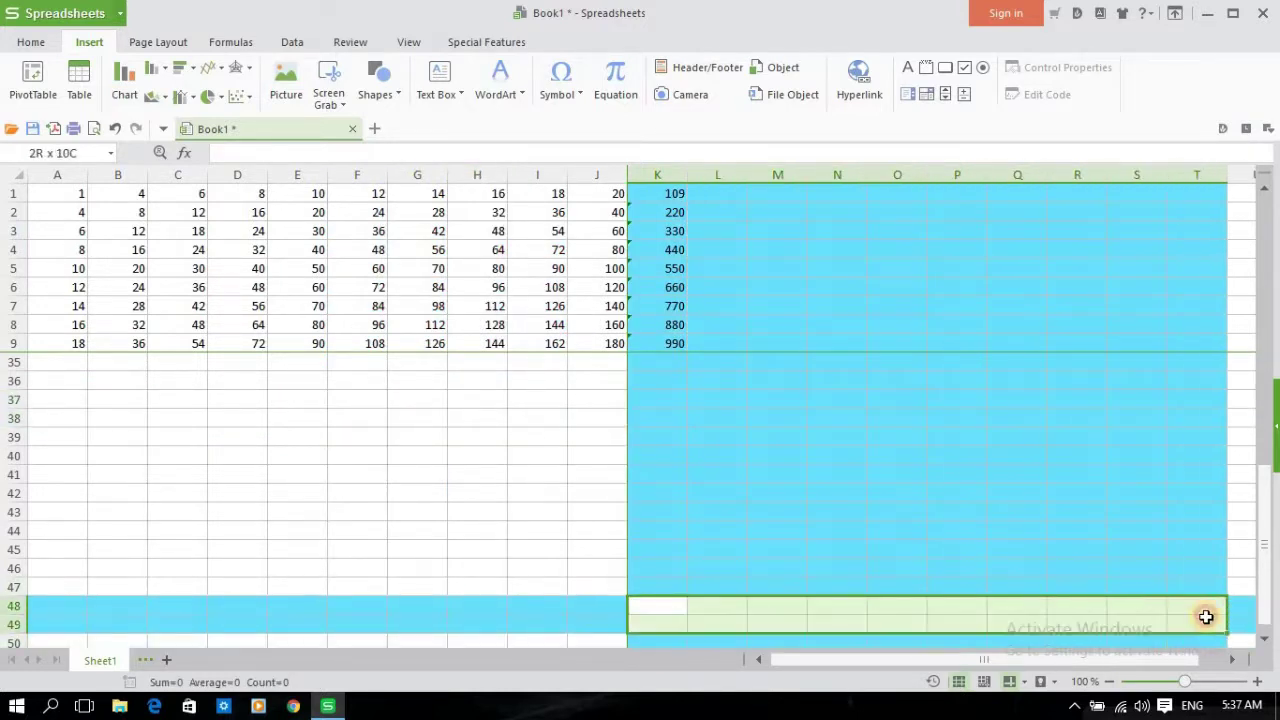
pyautogui.moveTo(1151, 629); pyautogui.dragTo(1238, 614)
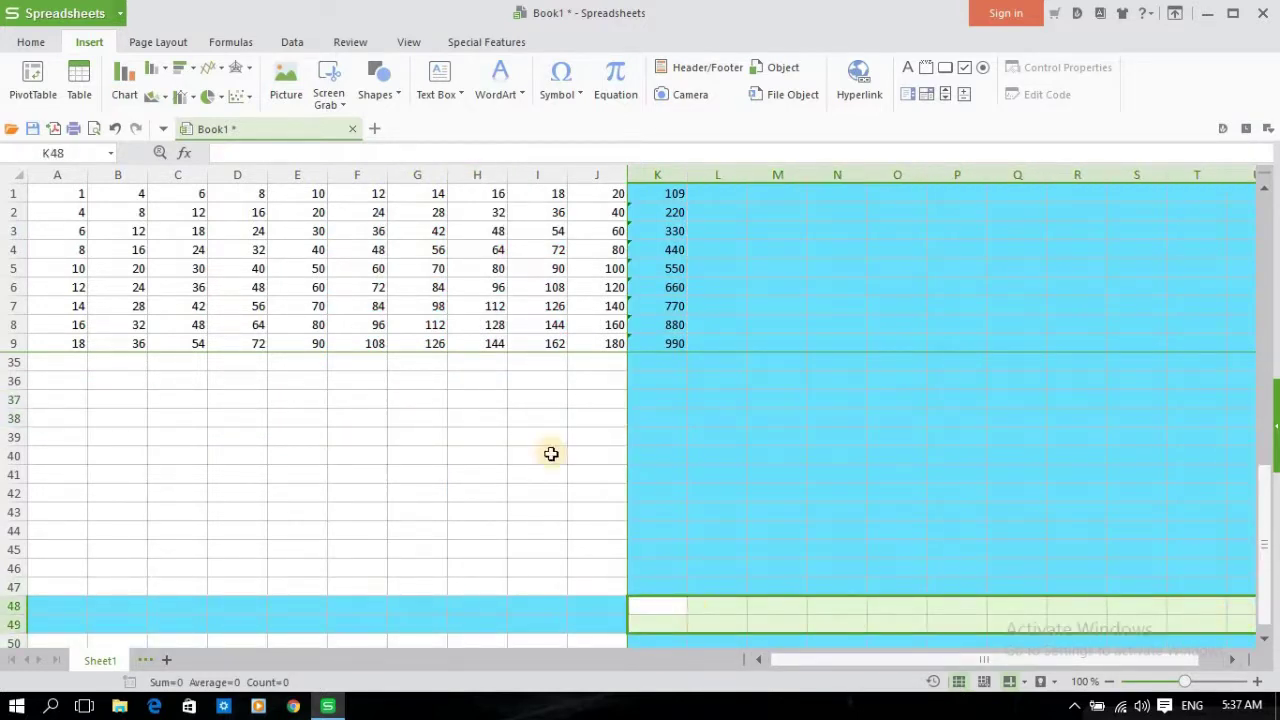
pyautogui.click(717, 66)
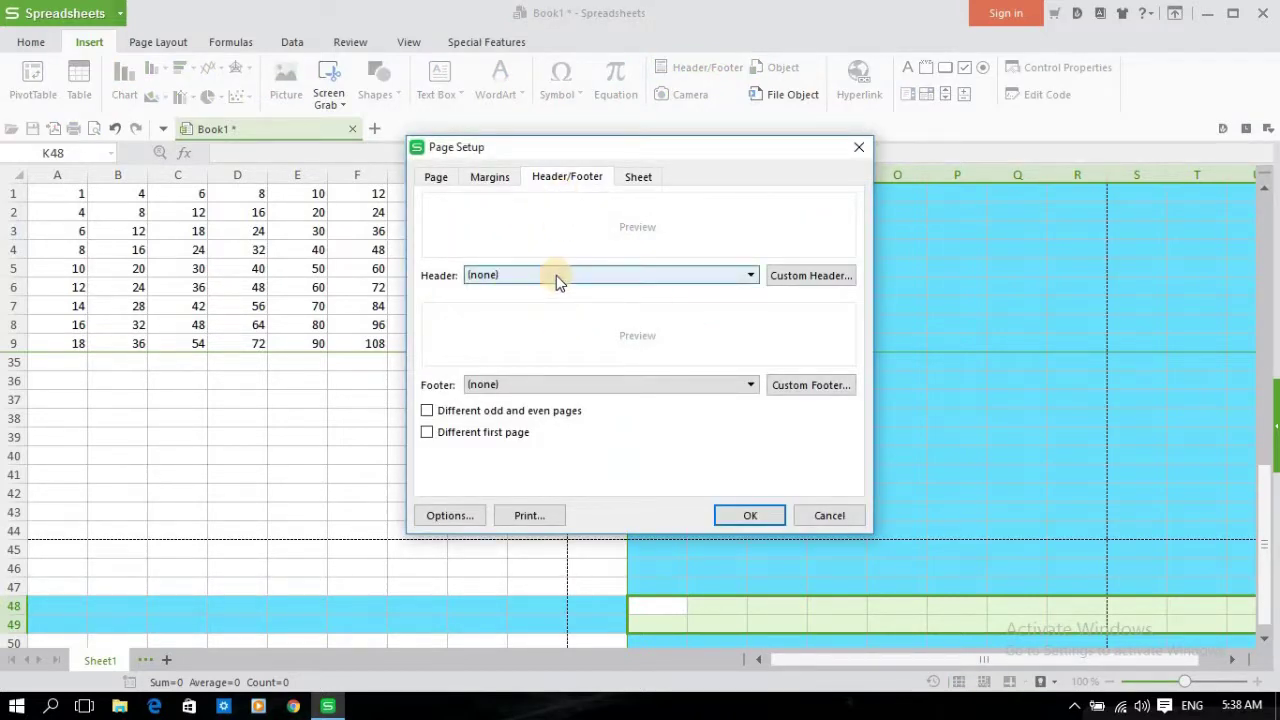
# Review the Header presets and the Margins, Page and Sheet tabs, then close with OK unchanged
pyautogui.click(556, 275)
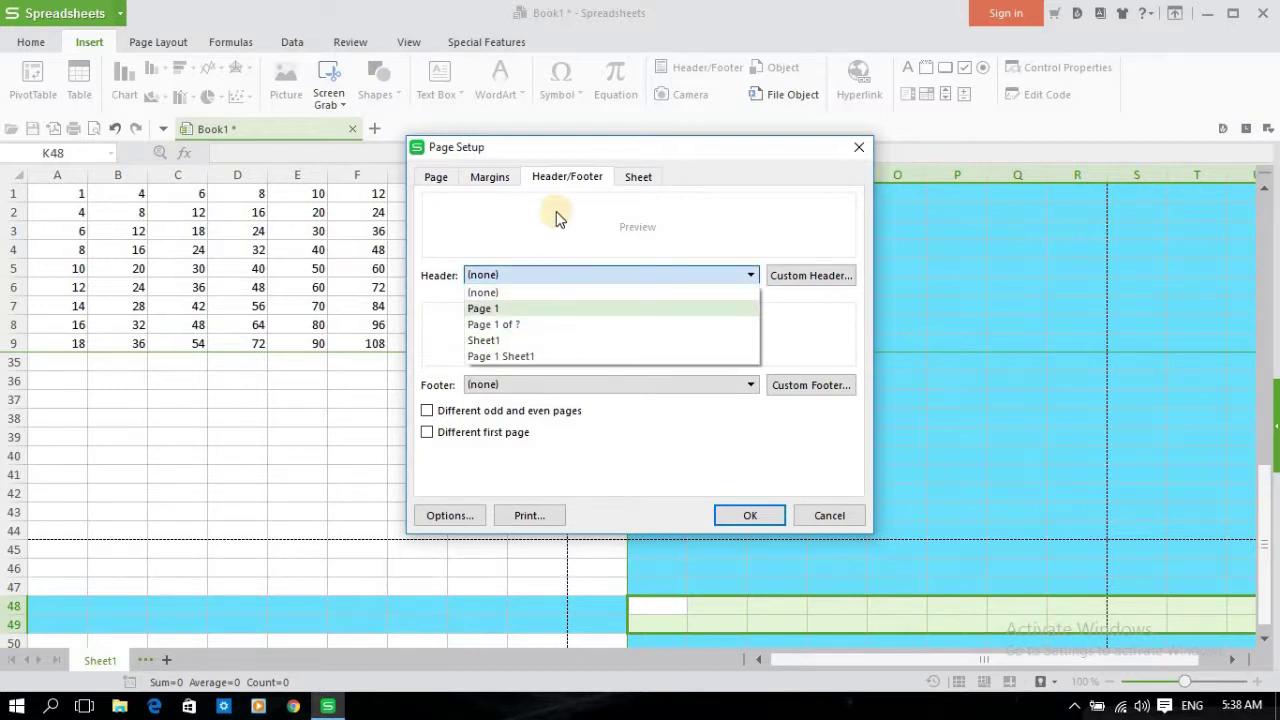
pyautogui.click(492, 177)
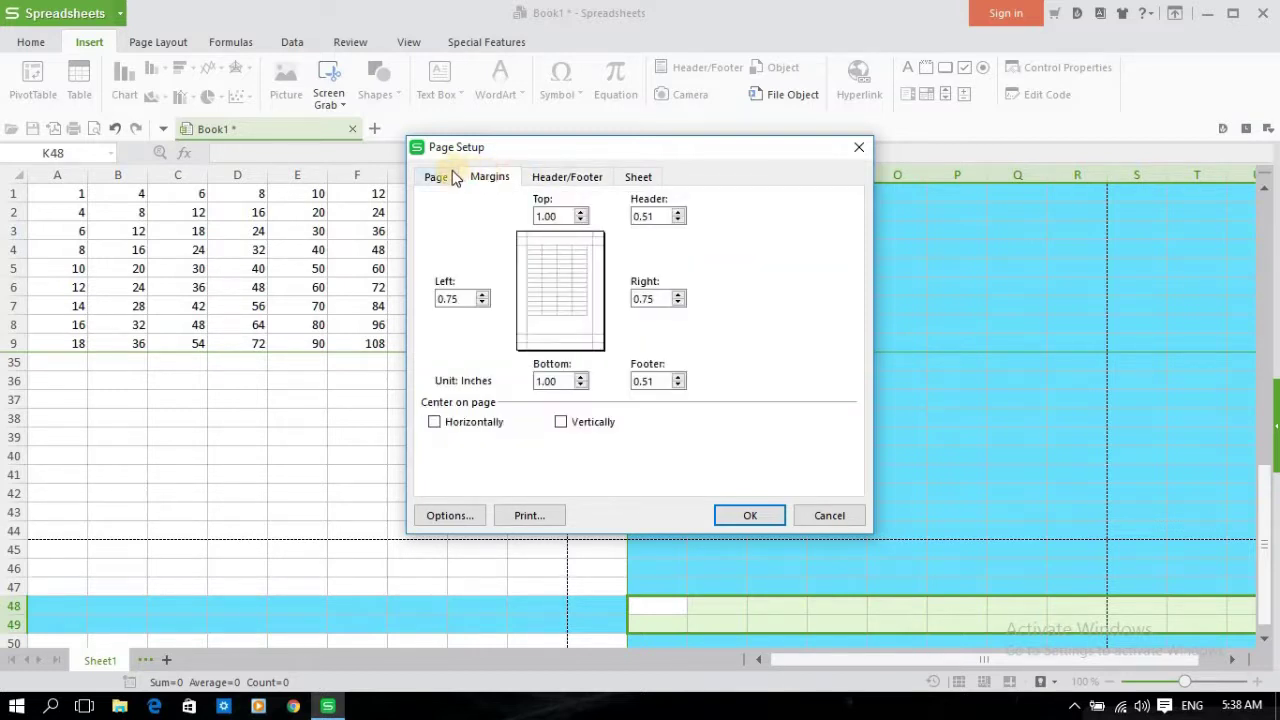
pyautogui.click(447, 176)
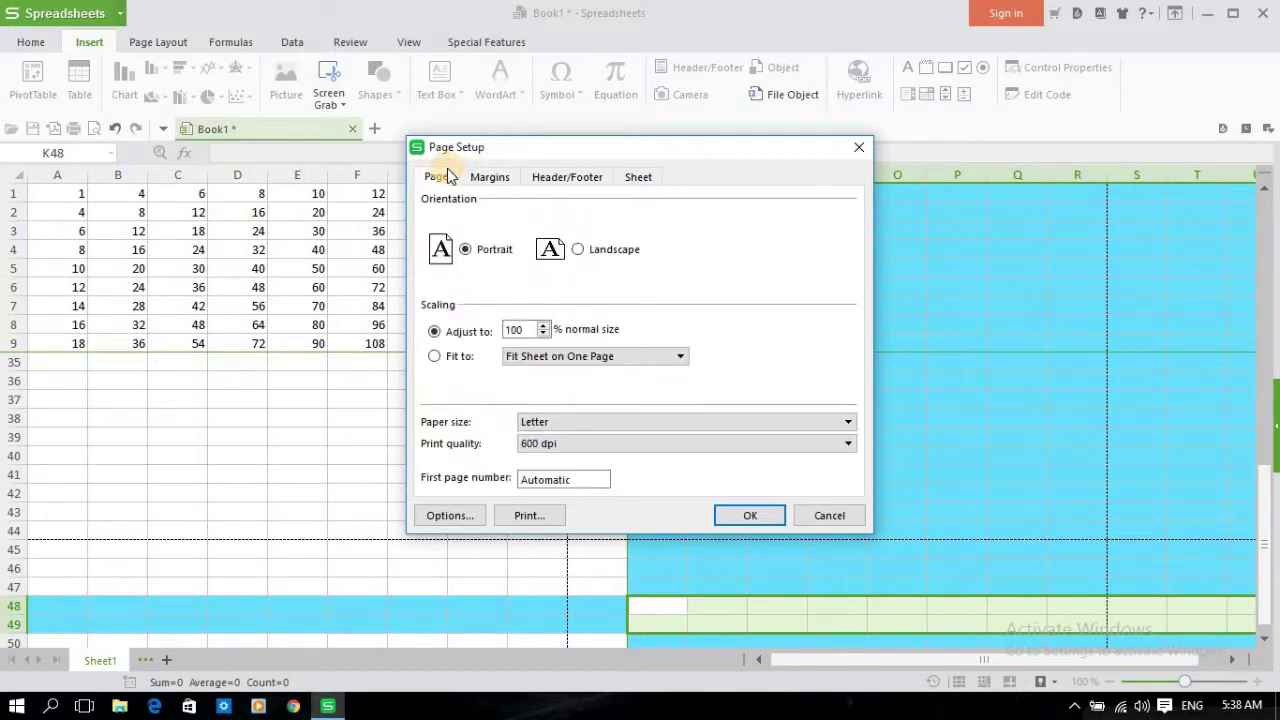
pyautogui.click(642, 177)
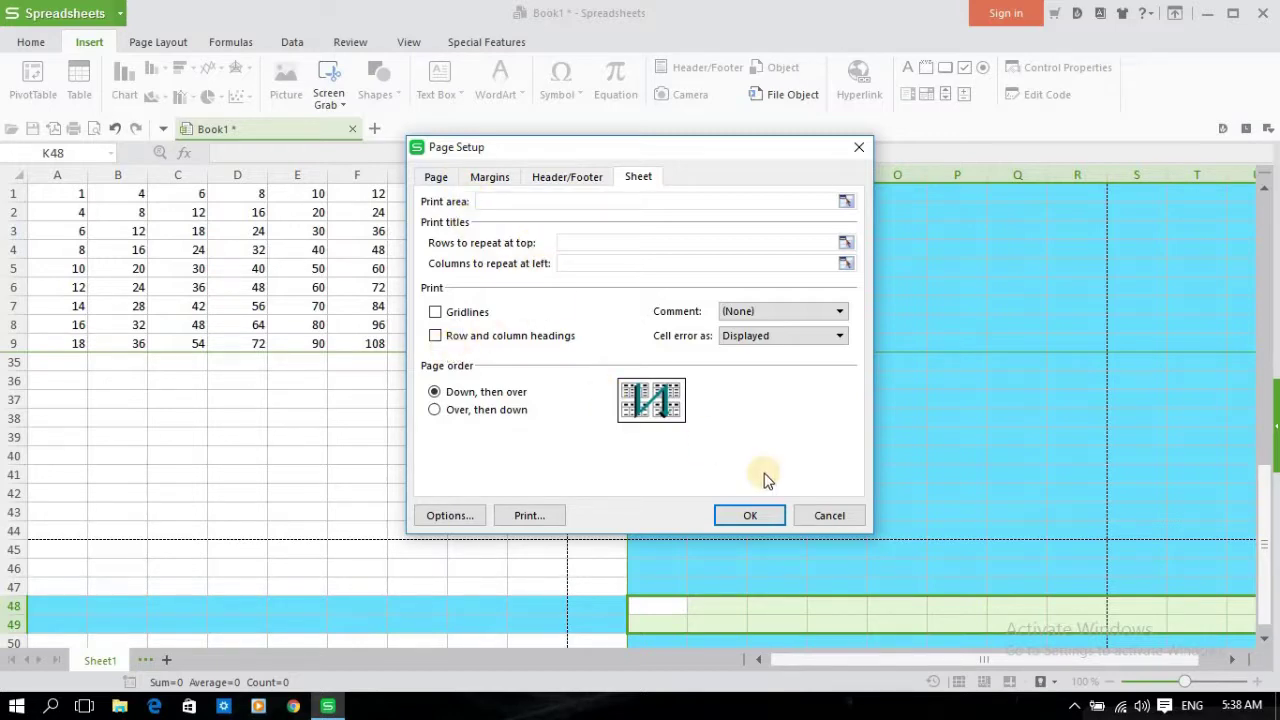
pyautogui.click(752, 515)
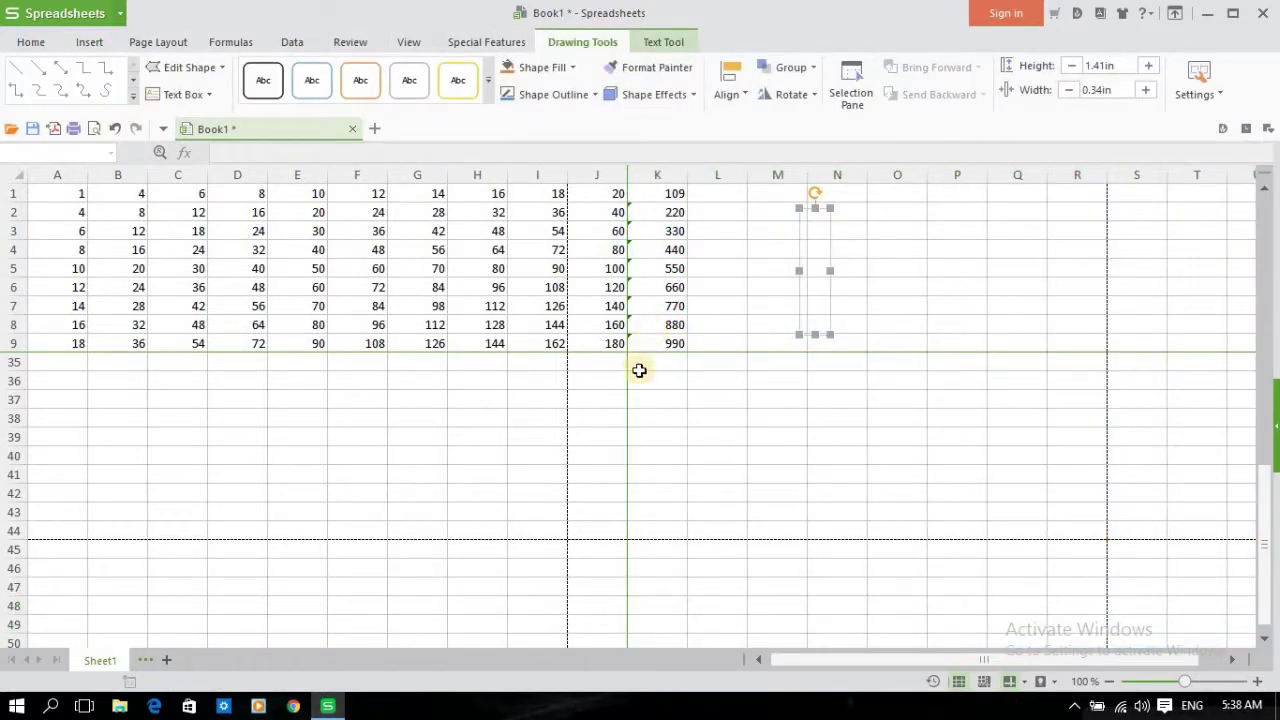
# Take a Camera snapshot of empty cell K35, then delete the picture over L2
pyautogui.click(641, 364)
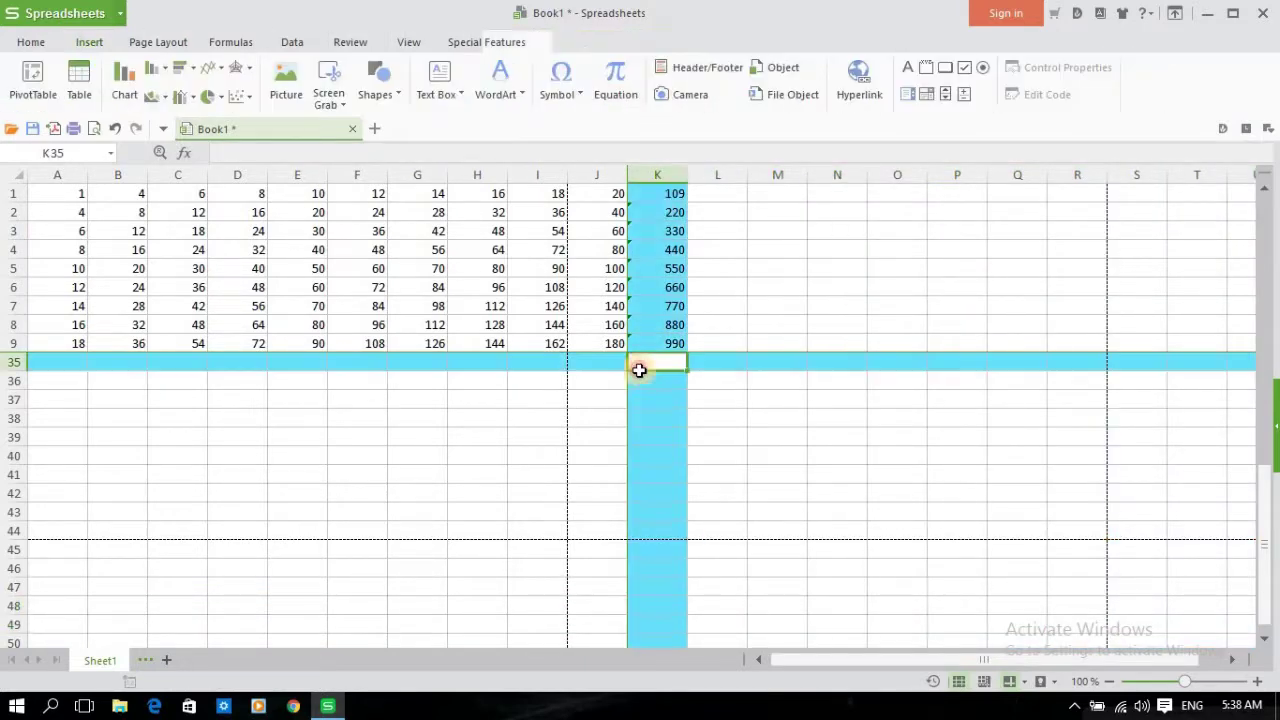
pyautogui.click(696, 100)
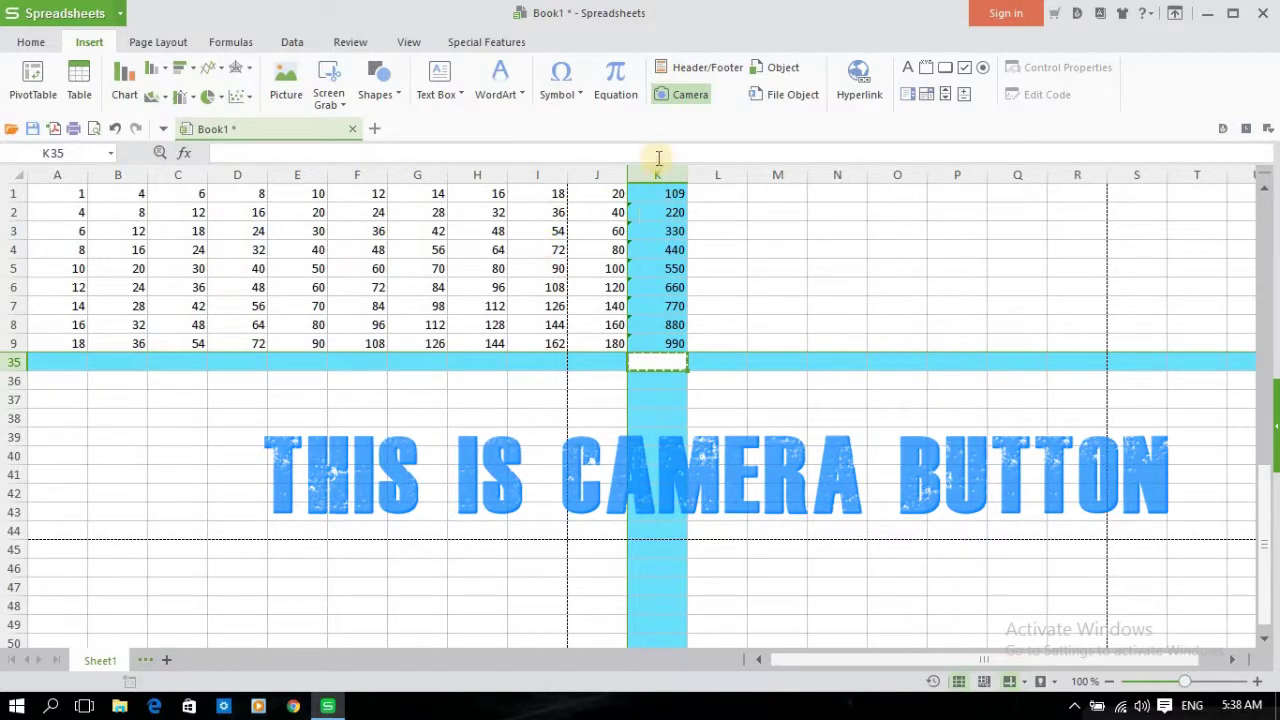
pyautogui.click(716, 203)
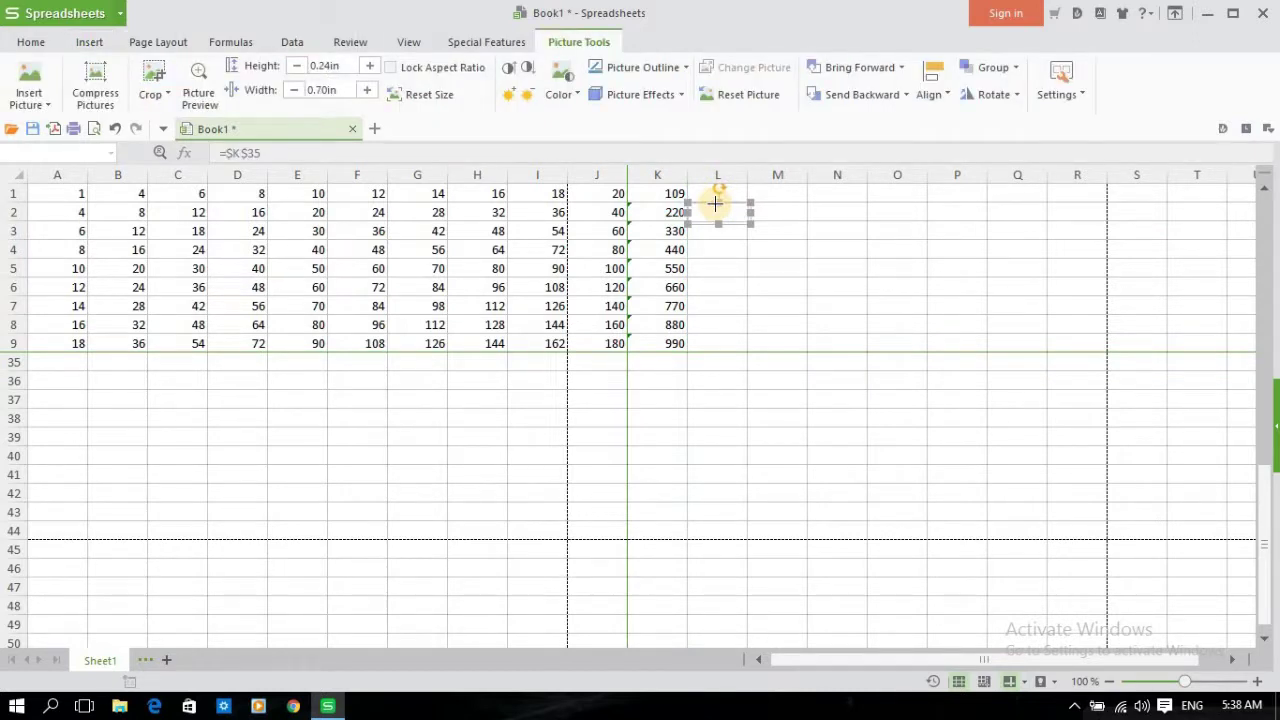
pyautogui.press('Delete')
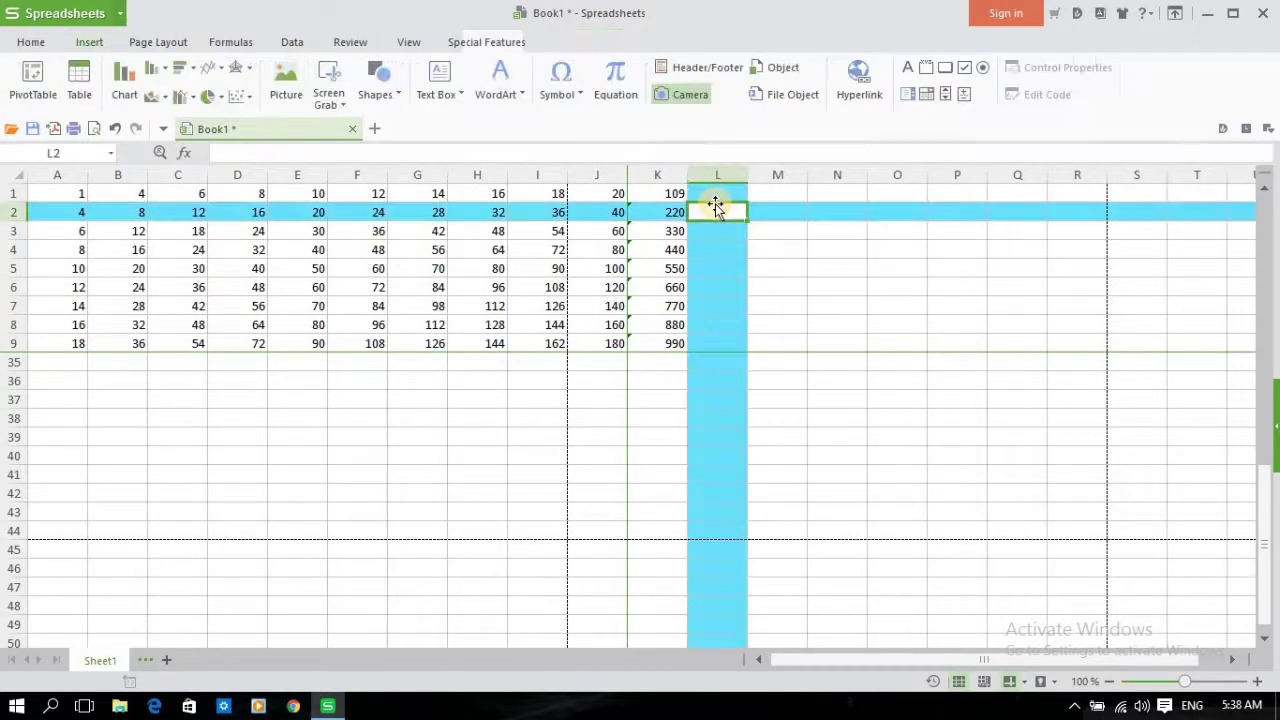
pyautogui.click(781, 74)
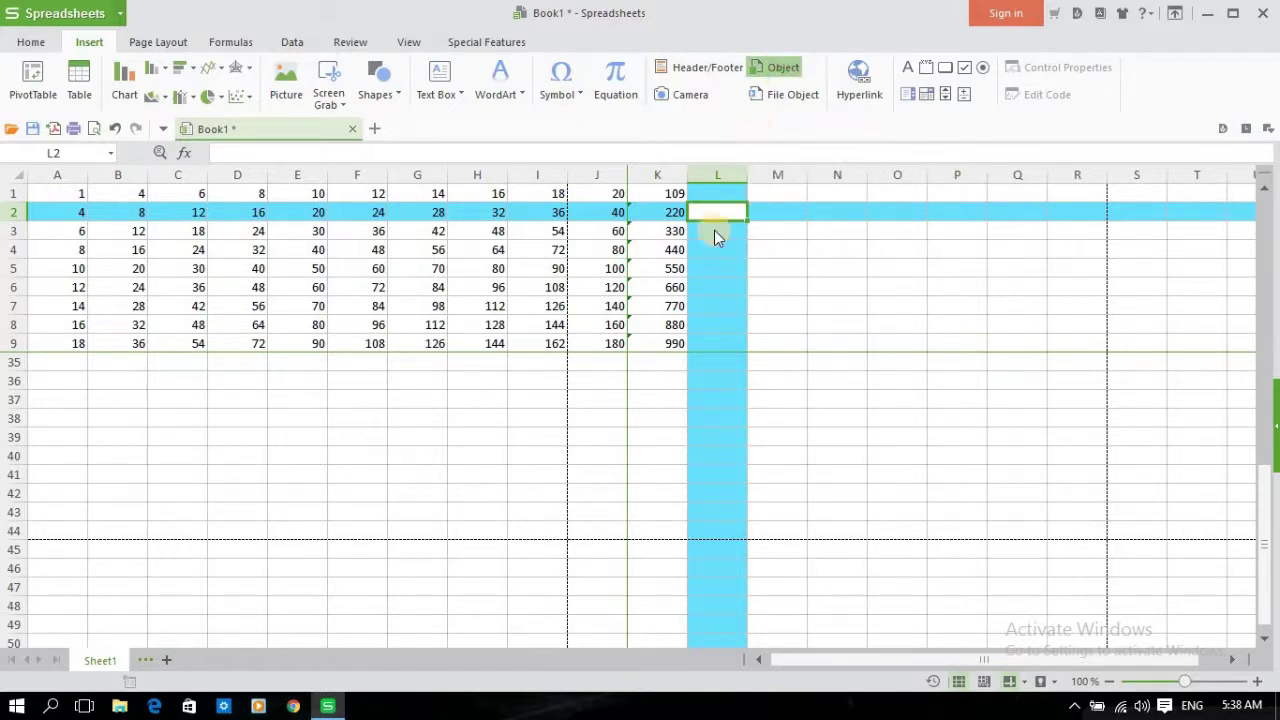
pyautogui.click(577, 251)
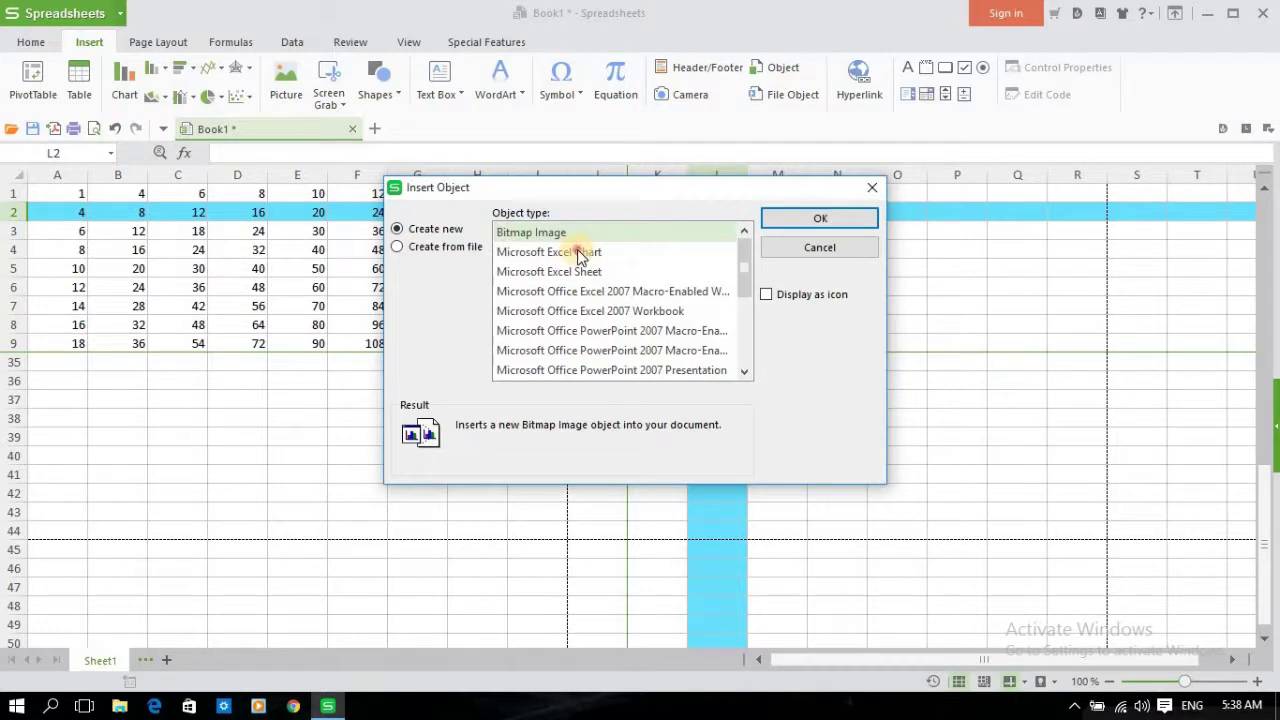
pyautogui.click(574, 233)
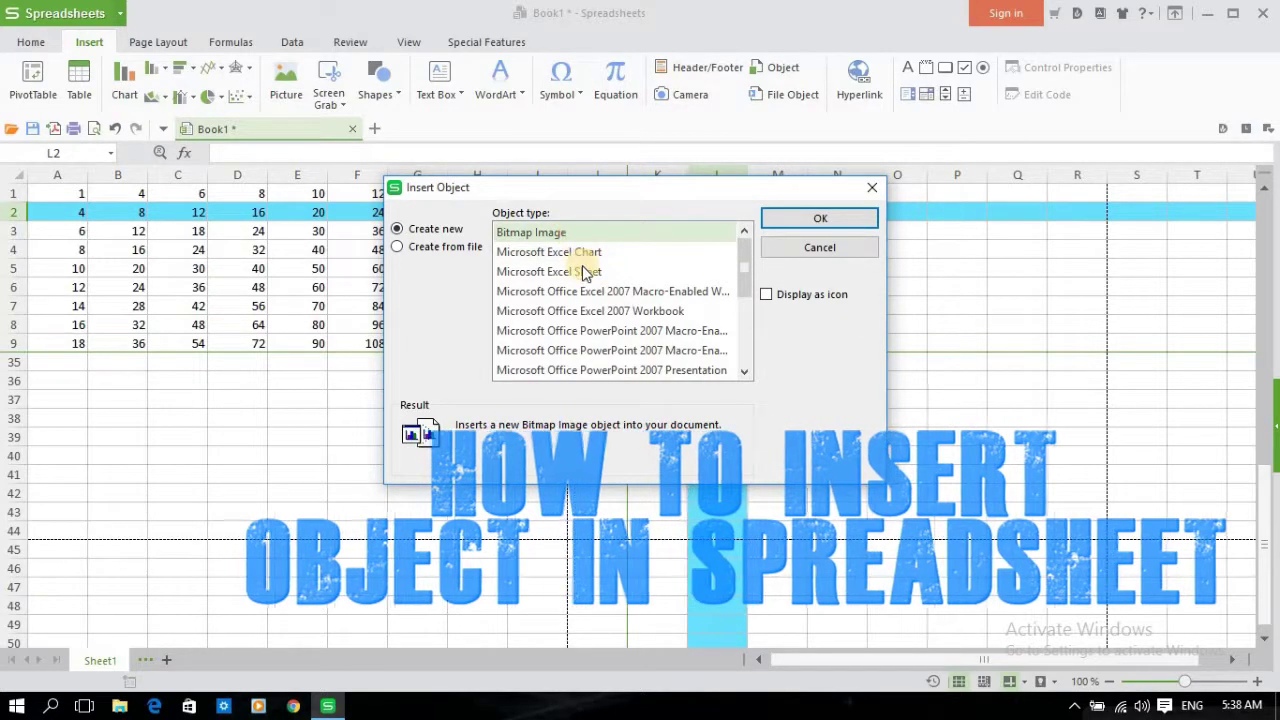
pyautogui.click(586, 272)
pyautogui.click(594, 291)
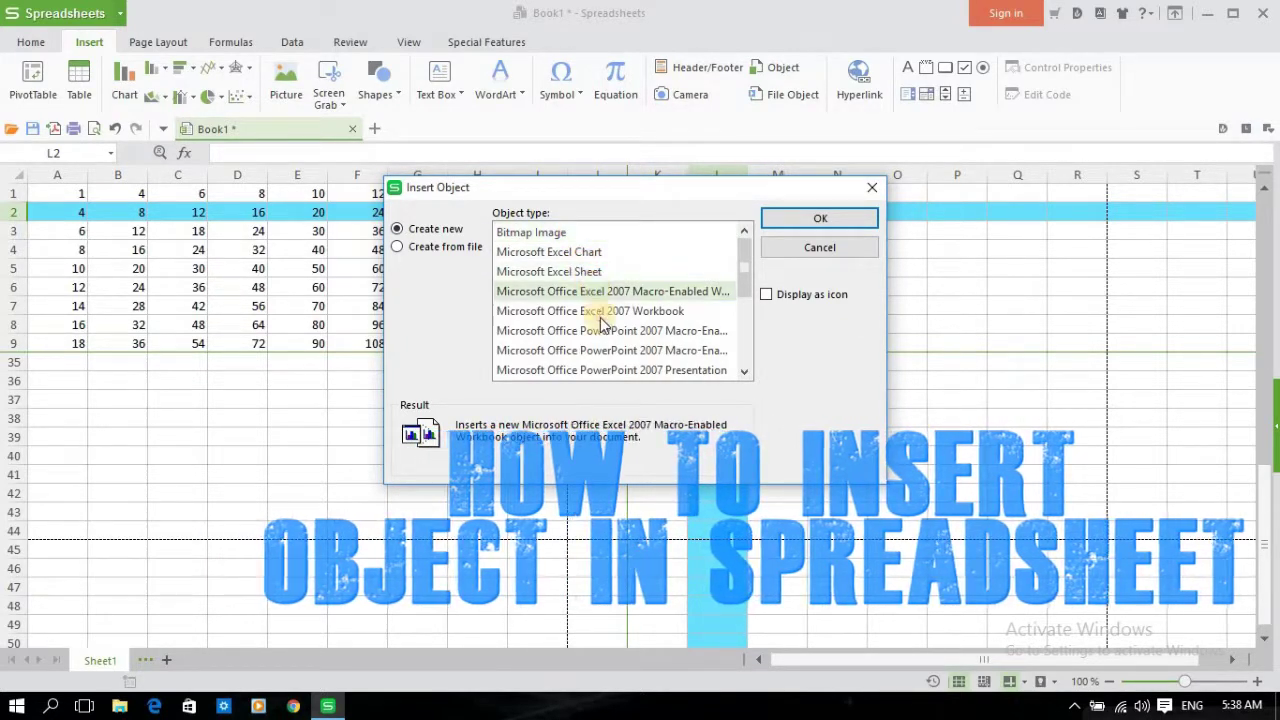
pyautogui.click(580, 311)
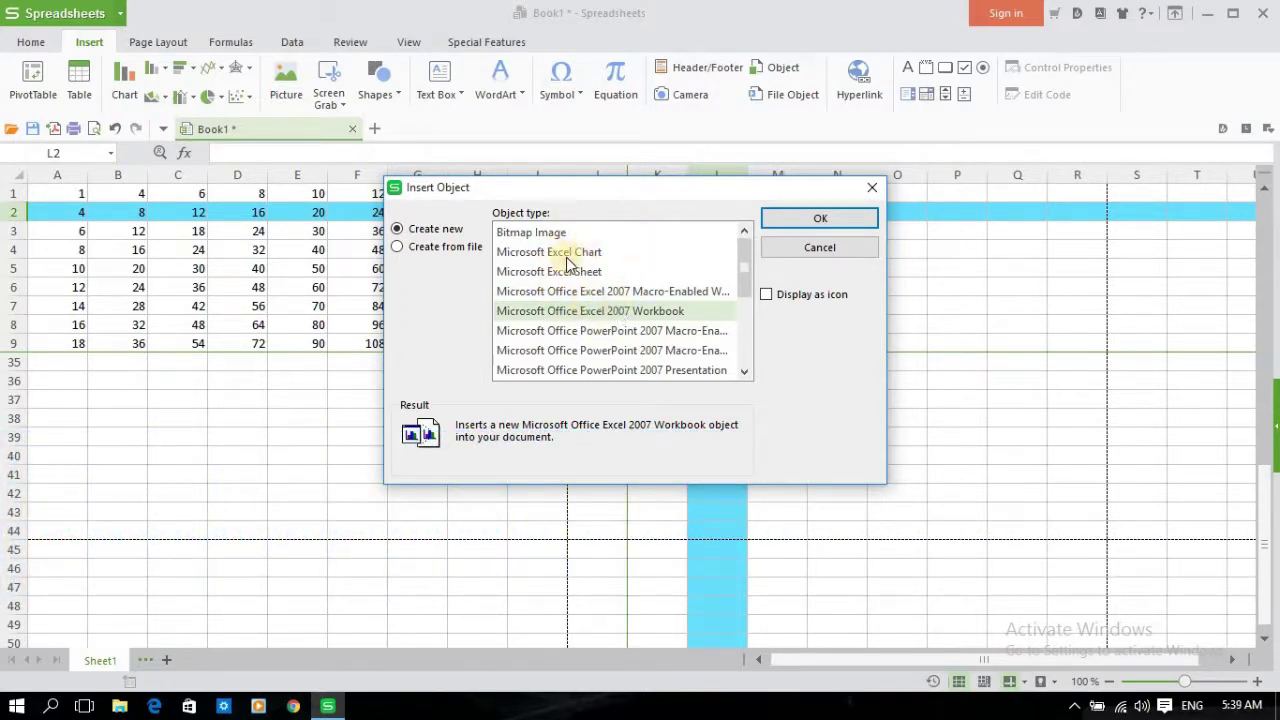
pyautogui.click(614, 232)
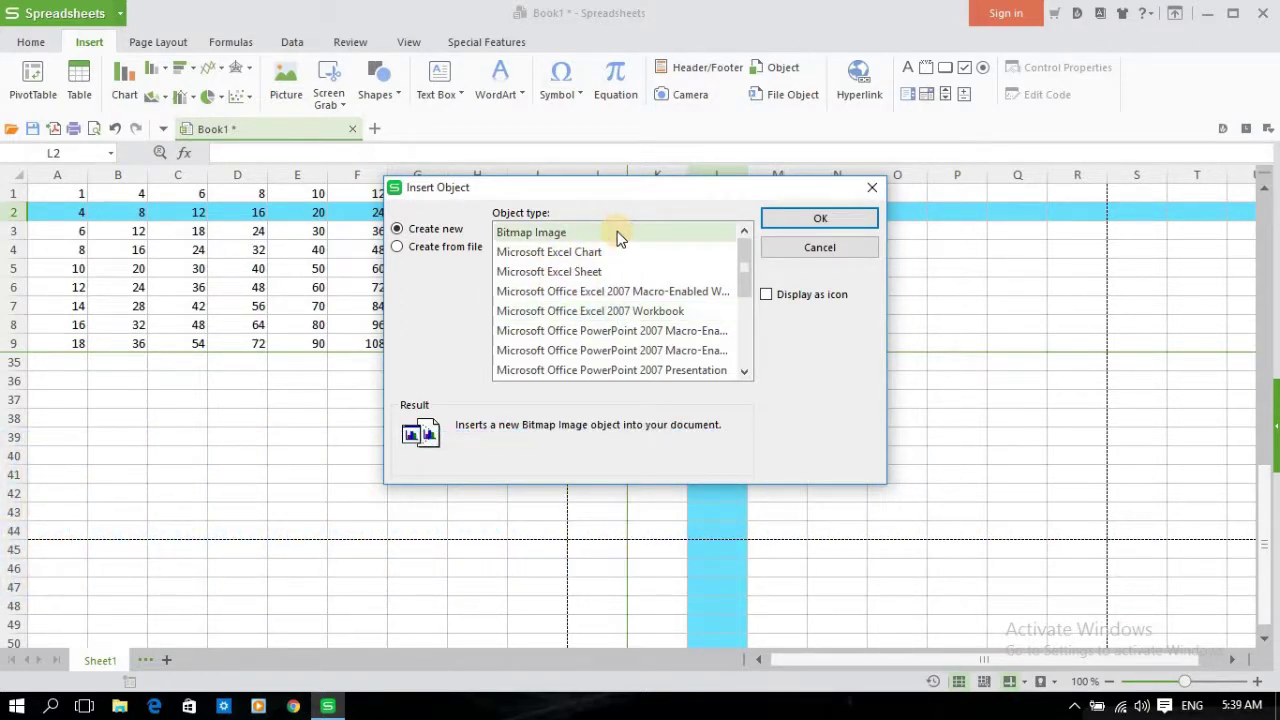
pyautogui.click(620, 294)
pyautogui.click(622, 312)
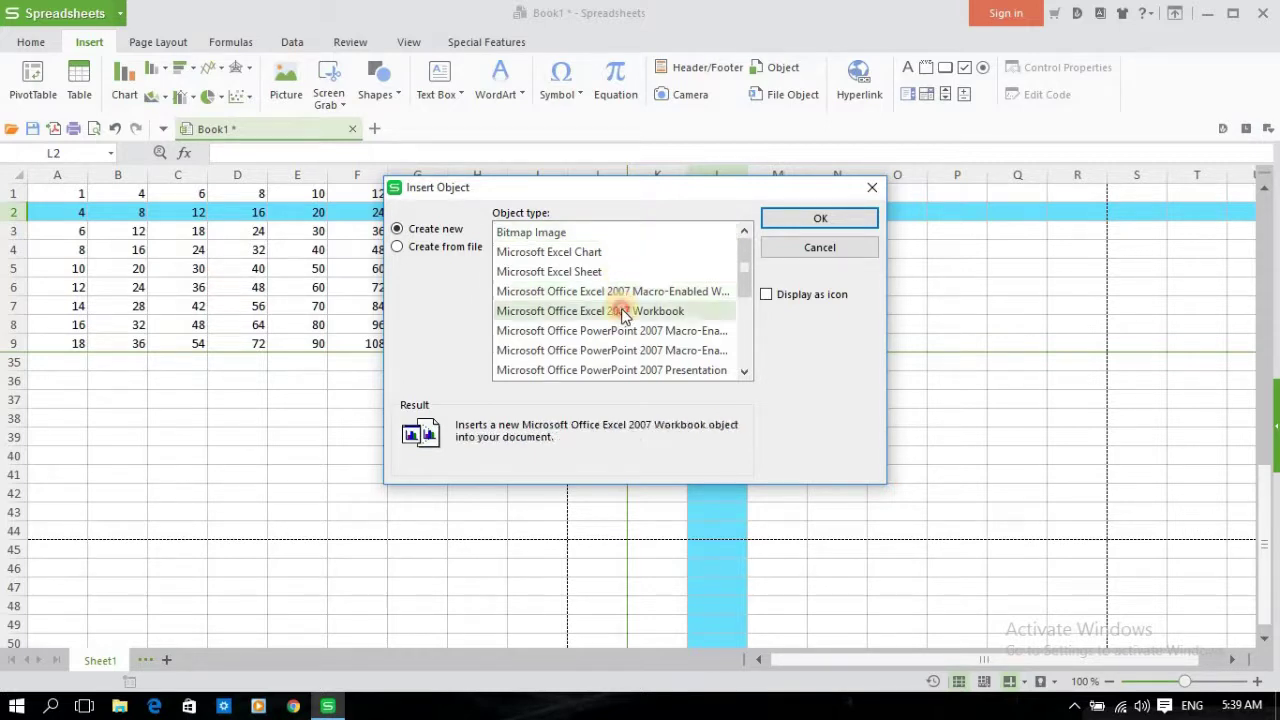
pyautogui.click(617, 256)
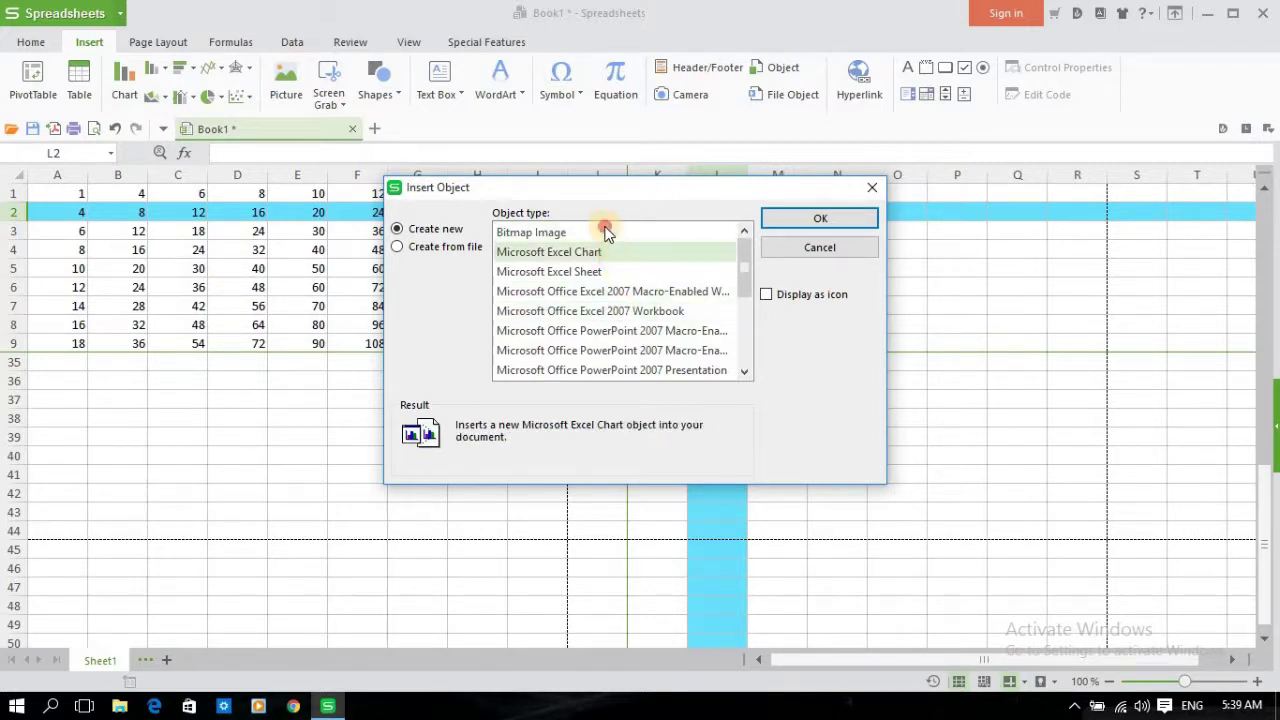
pyautogui.click(607, 231)
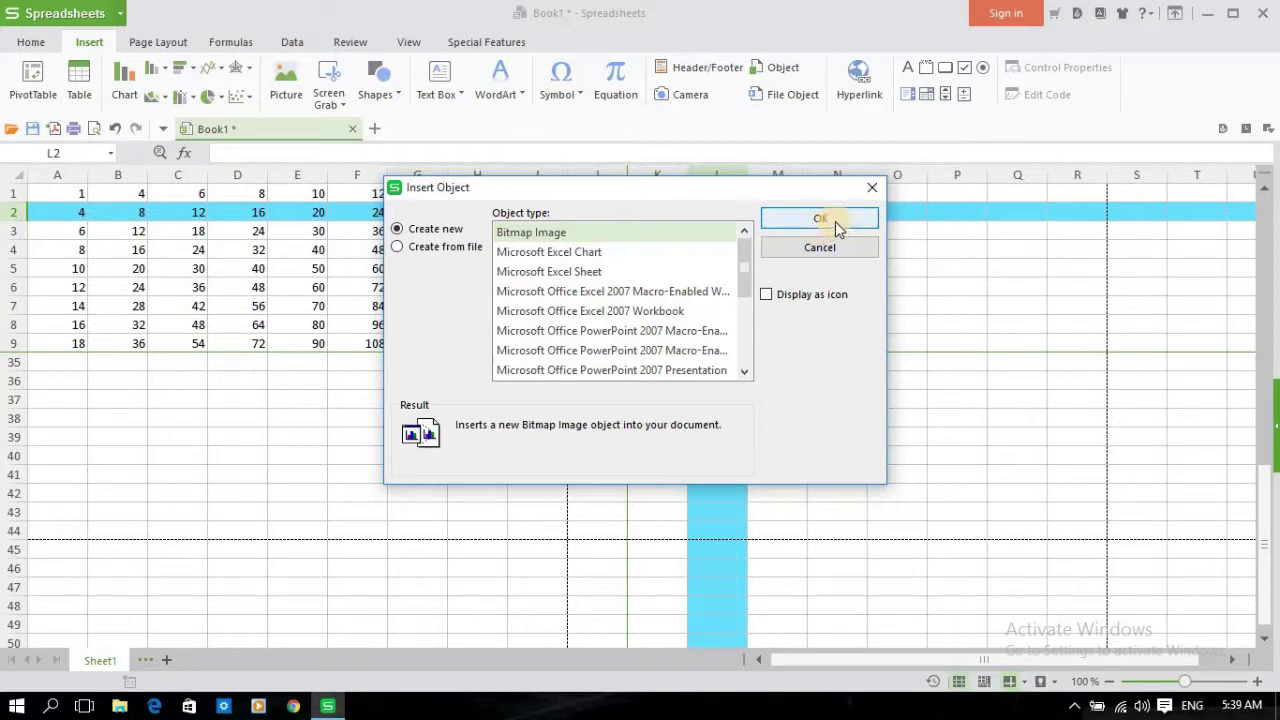
pyautogui.click(875, 187)
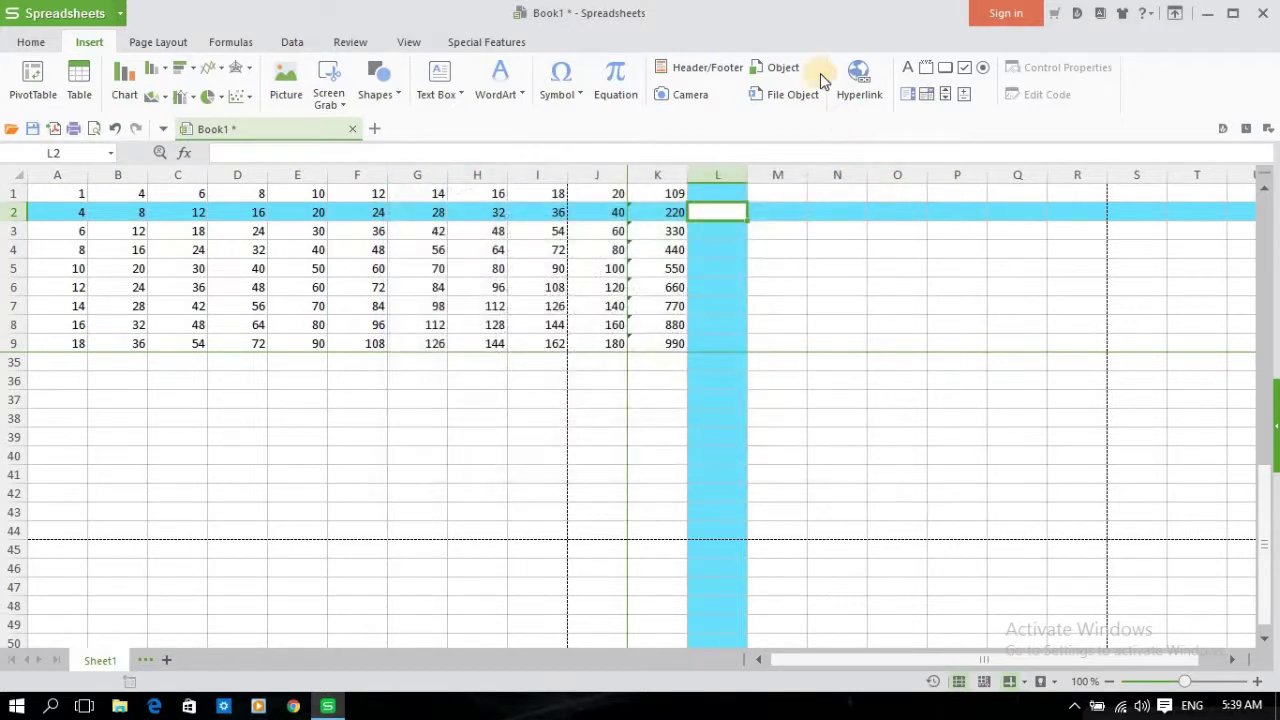
pyautogui.click(813, 97)
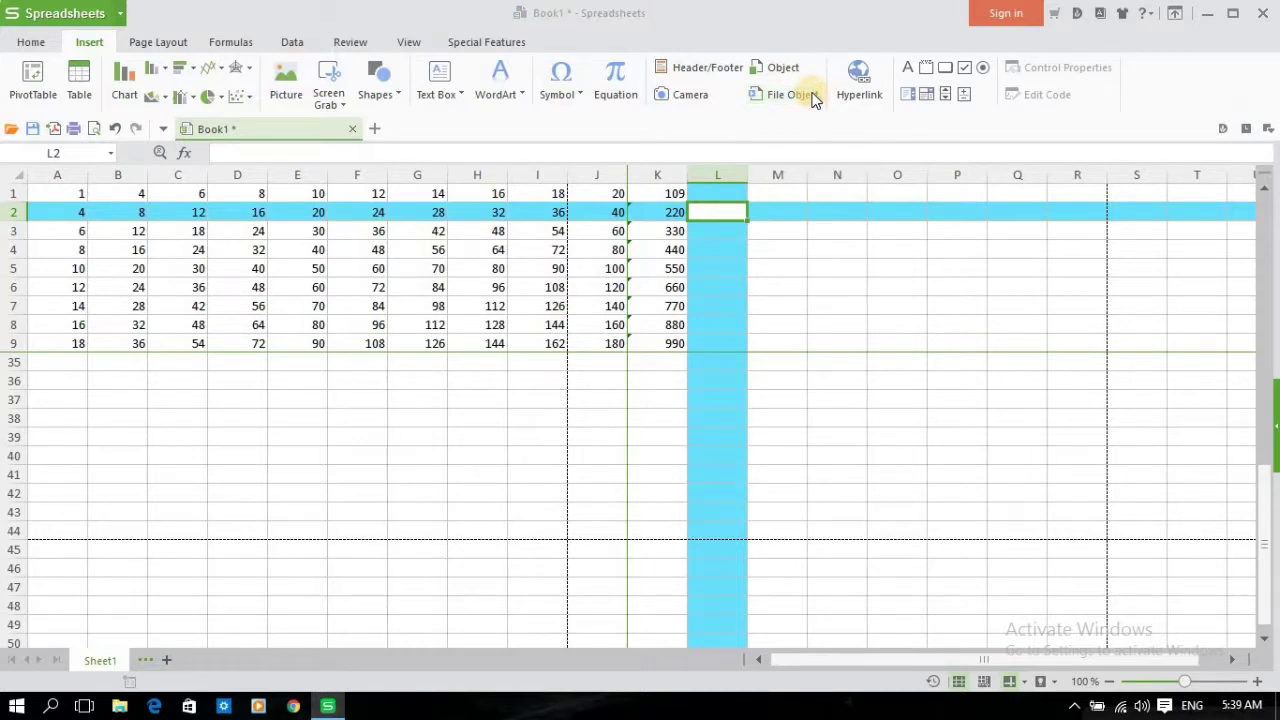
pyautogui.click(286, 164)
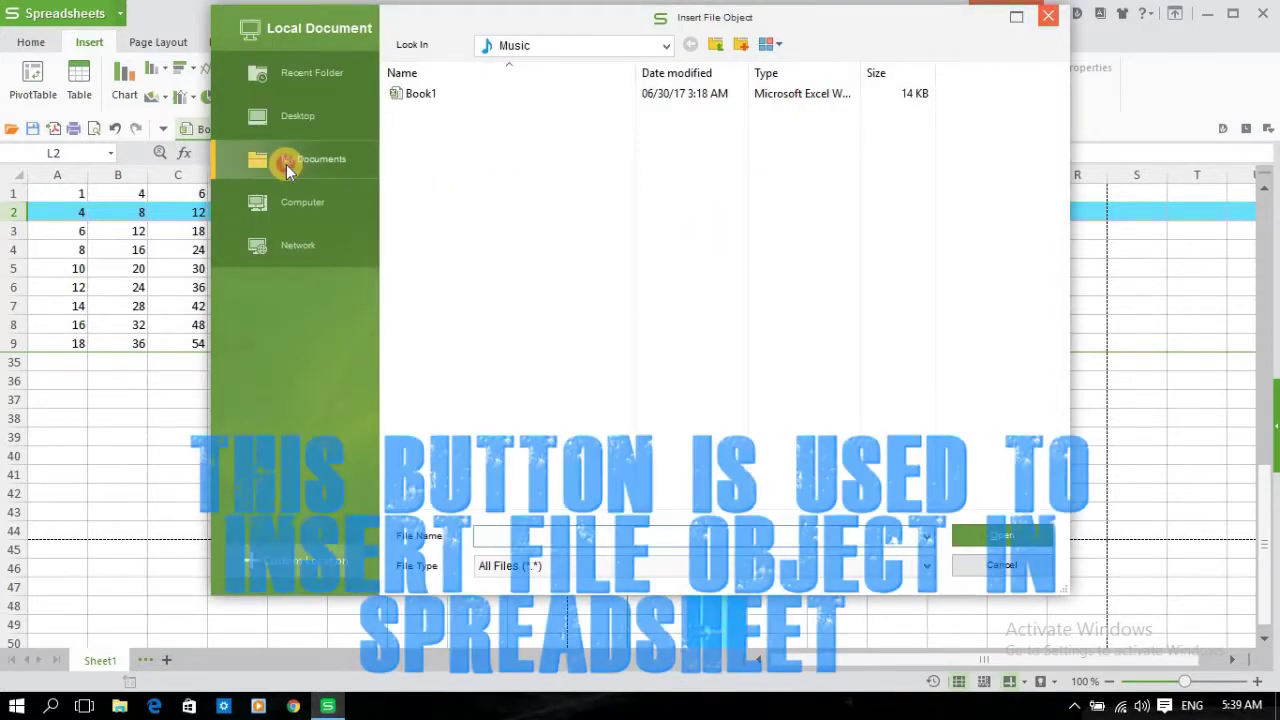
pyautogui.click(314, 108)
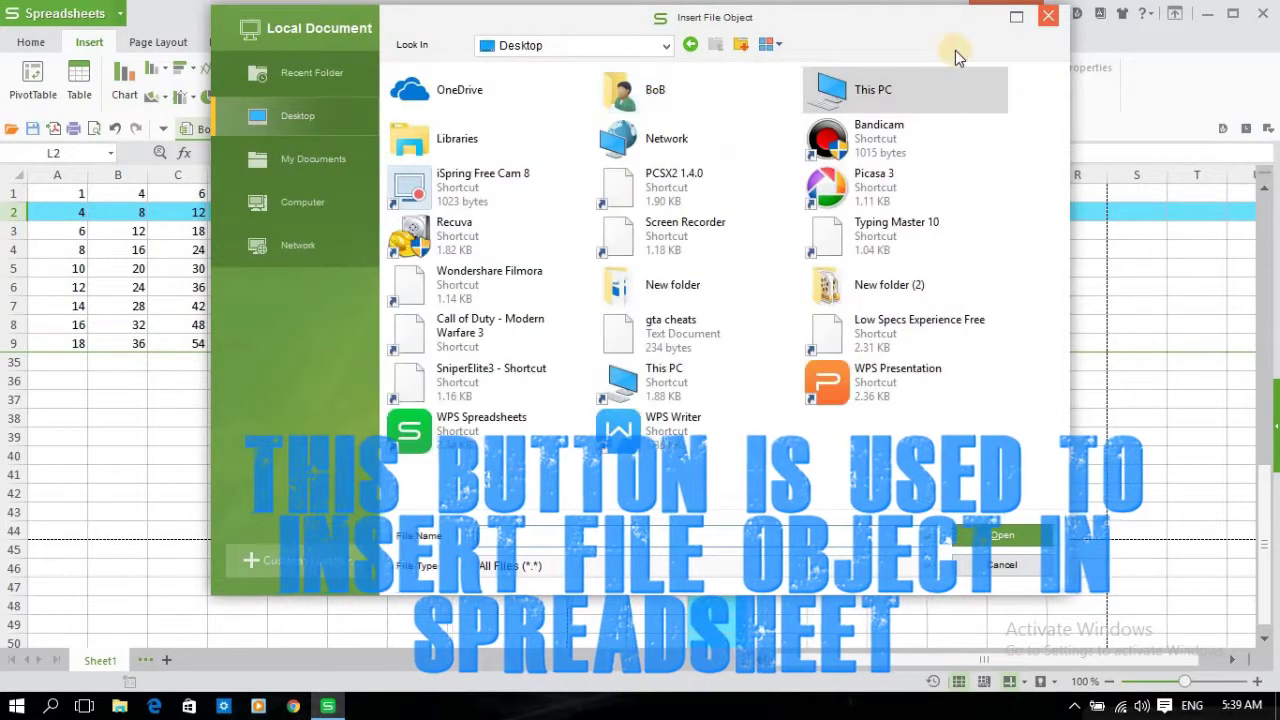
pyautogui.click(1048, 15)
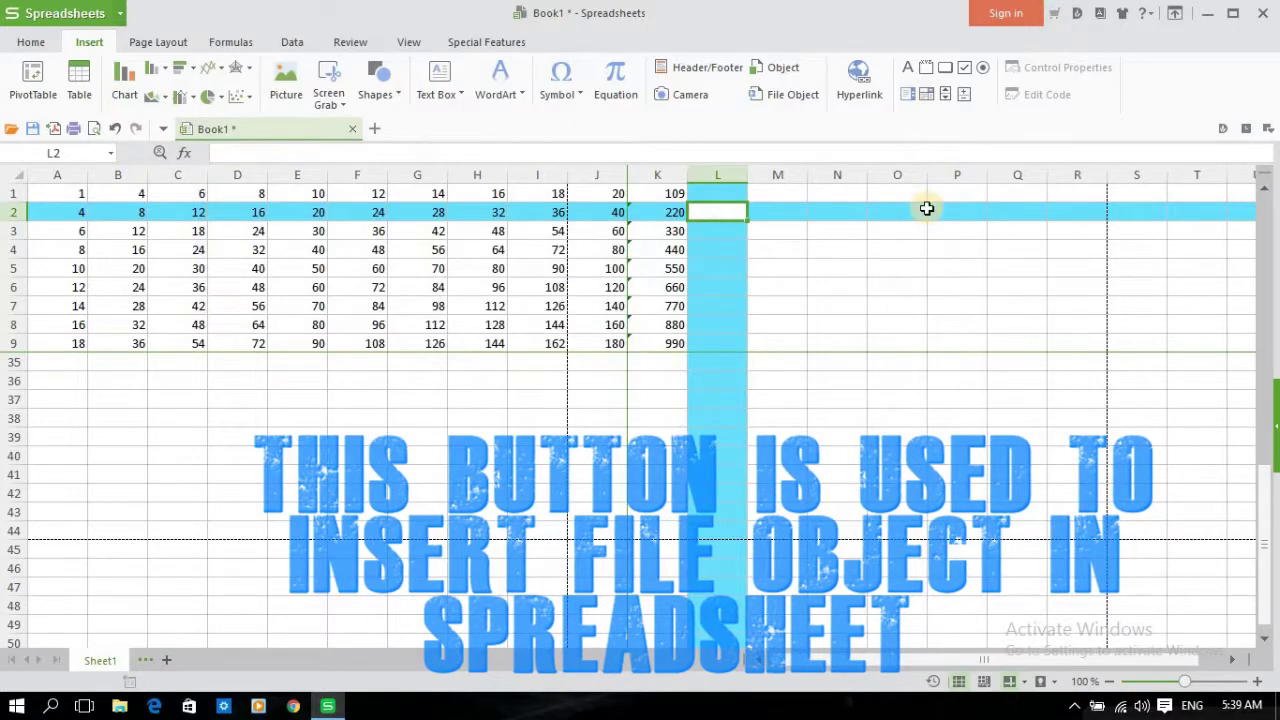
pyautogui.click(873, 331)
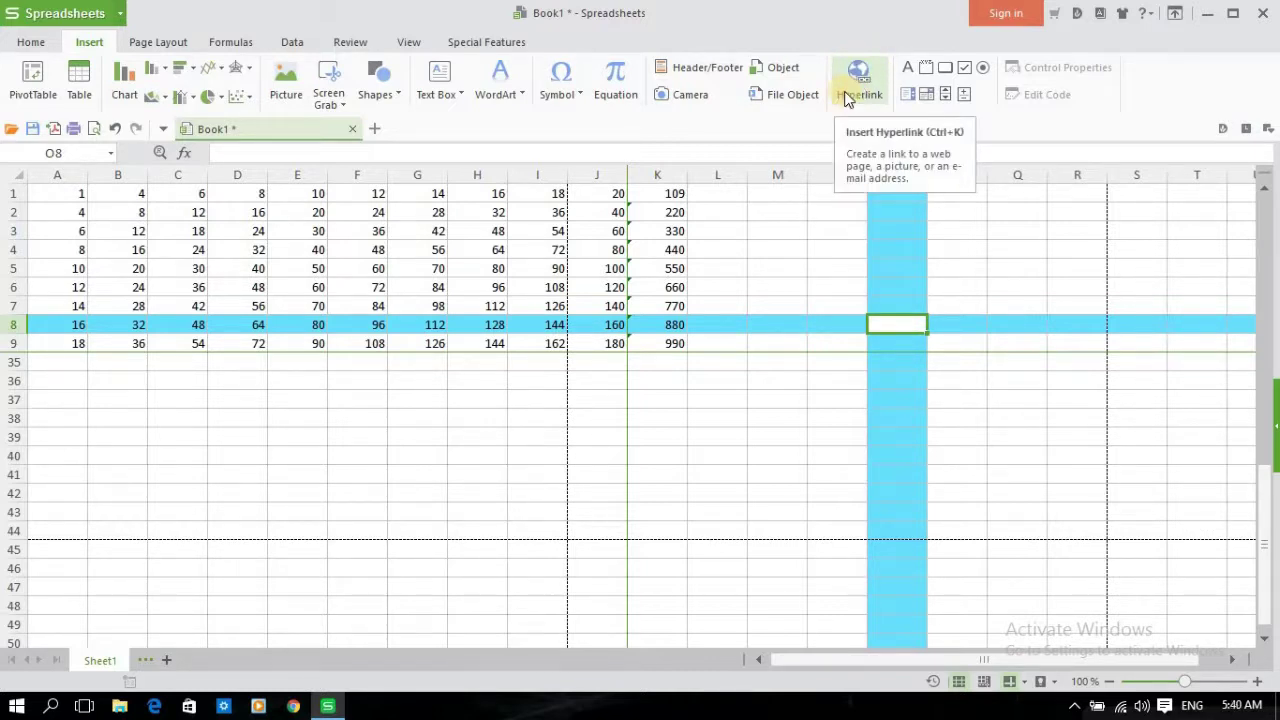
# Select cells J3, H4, I5 and J5 in turn on the number grid
pyautogui.click(586, 233)
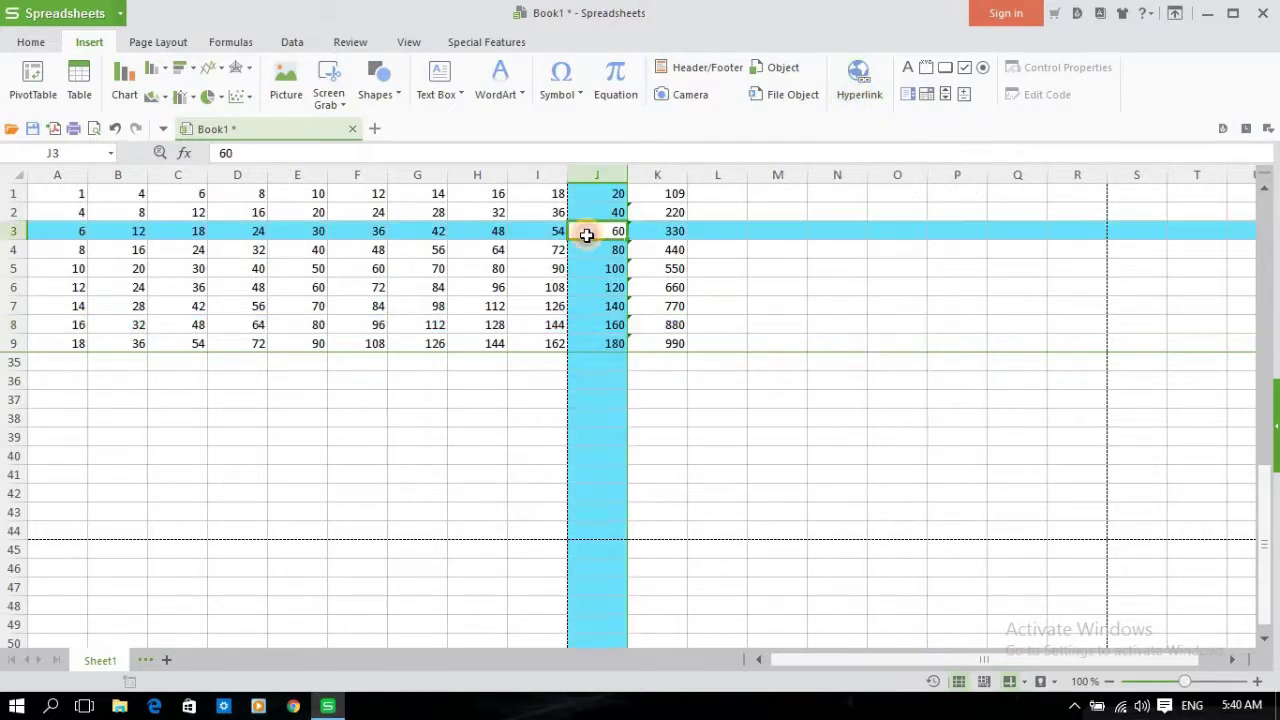
pyautogui.click(467, 243)
pyautogui.click(551, 266)
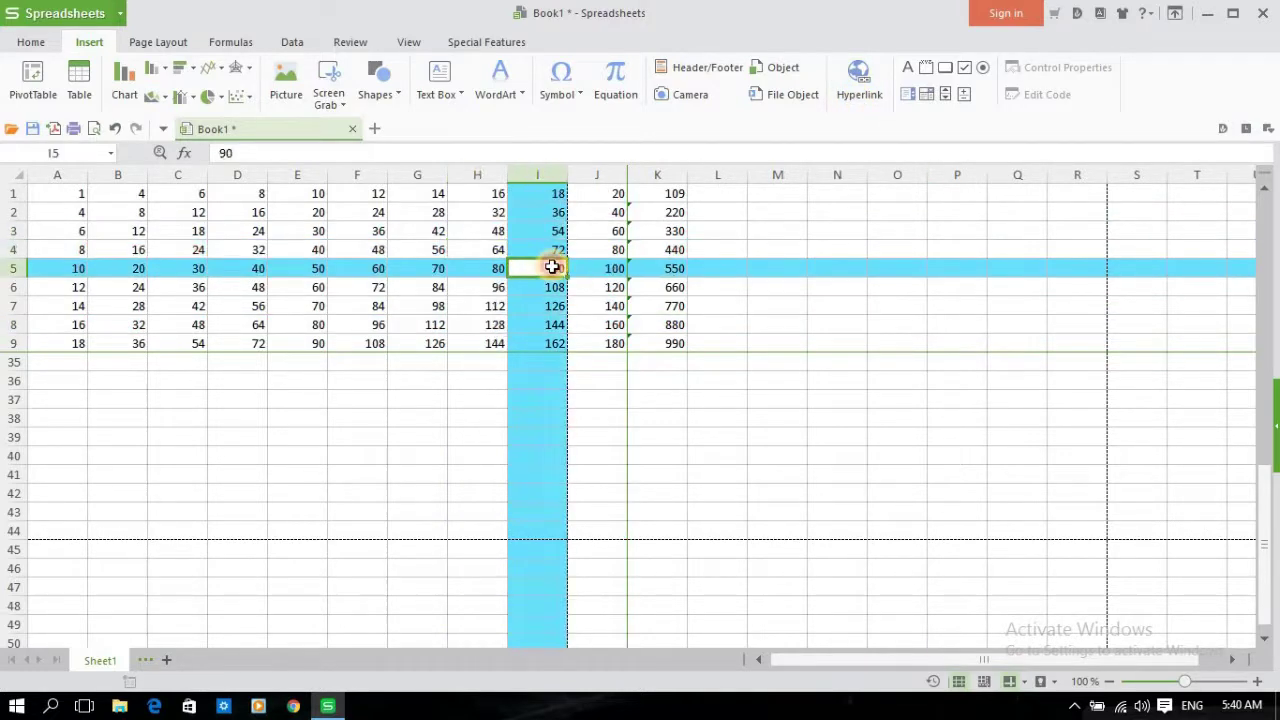
pyautogui.click(617, 272)
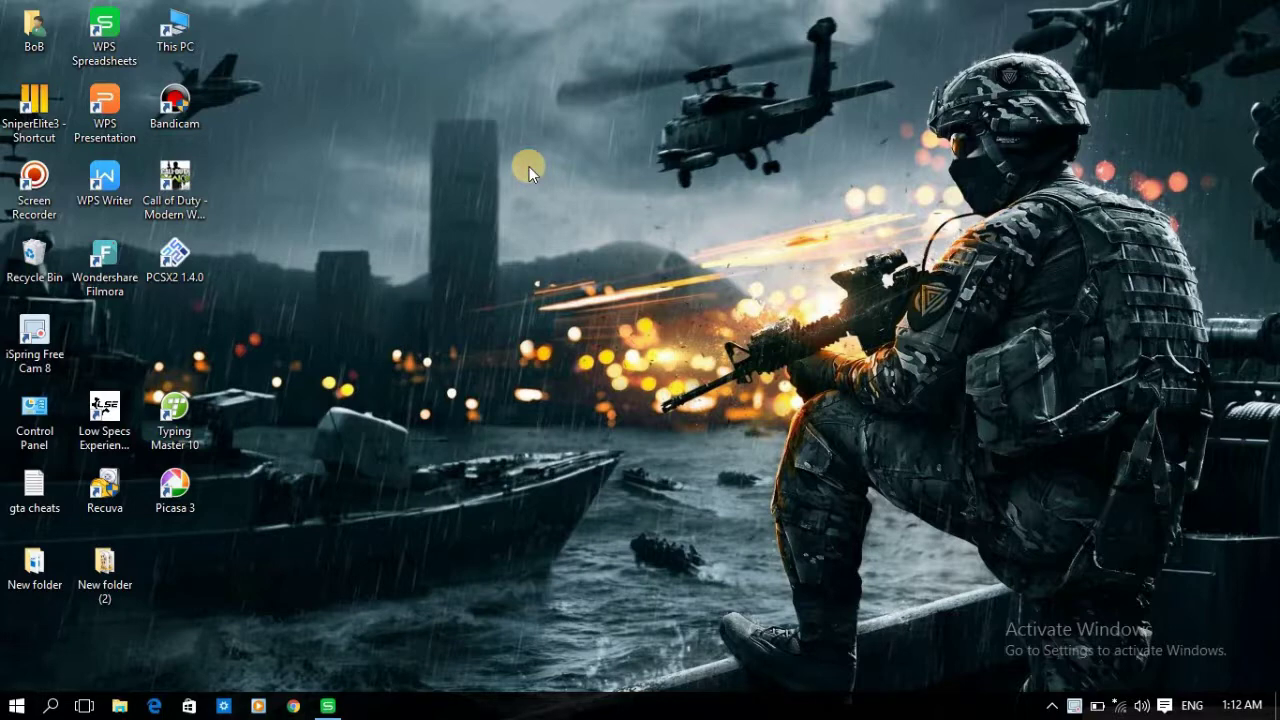
pyautogui.rightClick(515, 123)
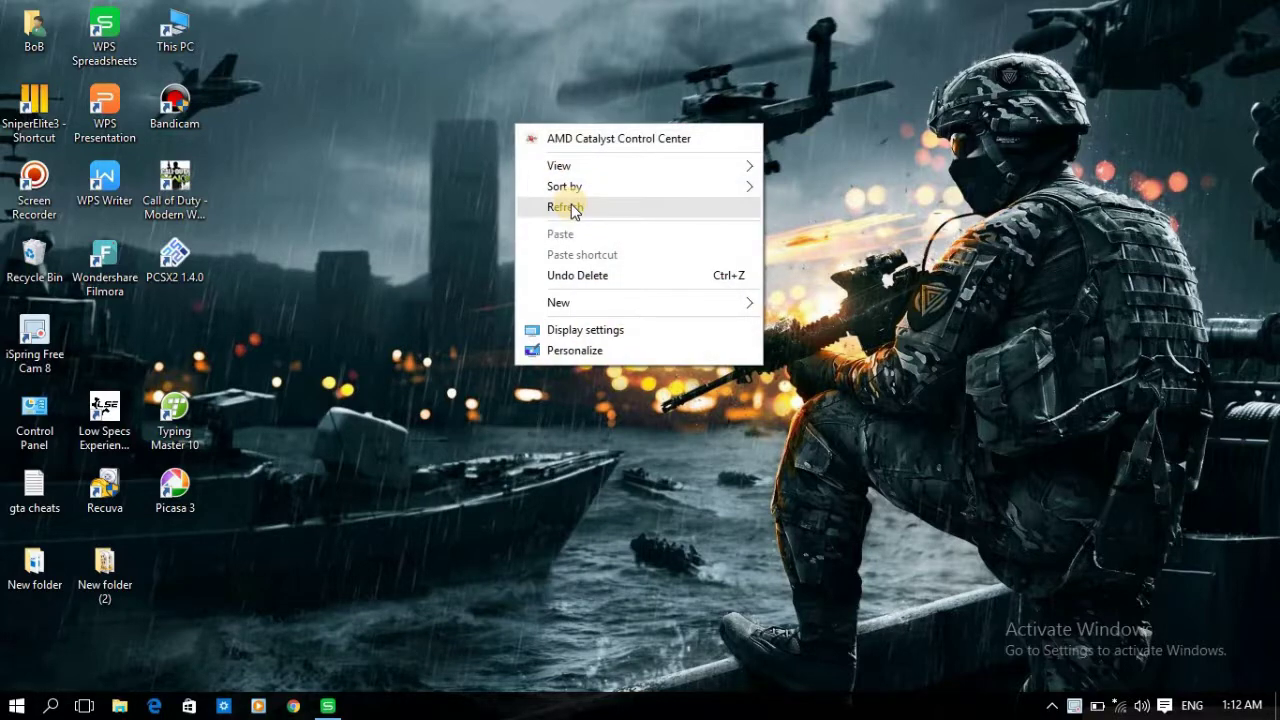
pyautogui.click(566, 206)
pyautogui.rightClick(541, 132)
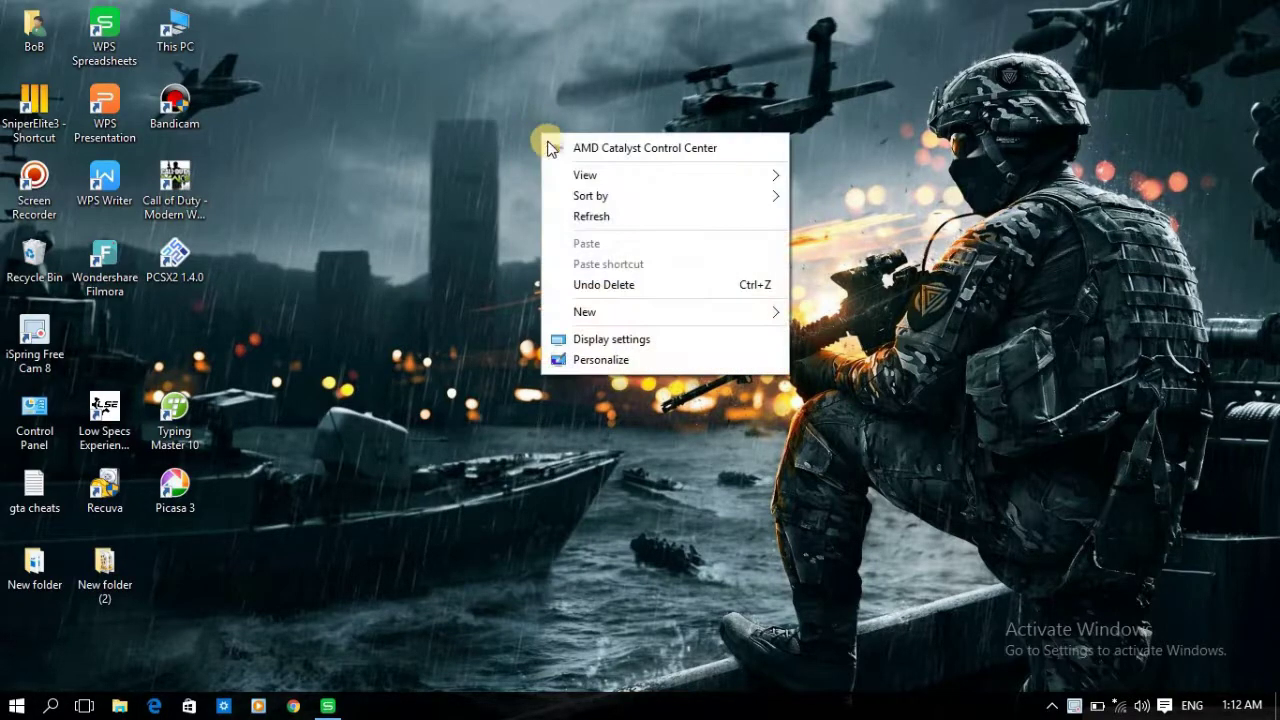
pyautogui.click(583, 217)
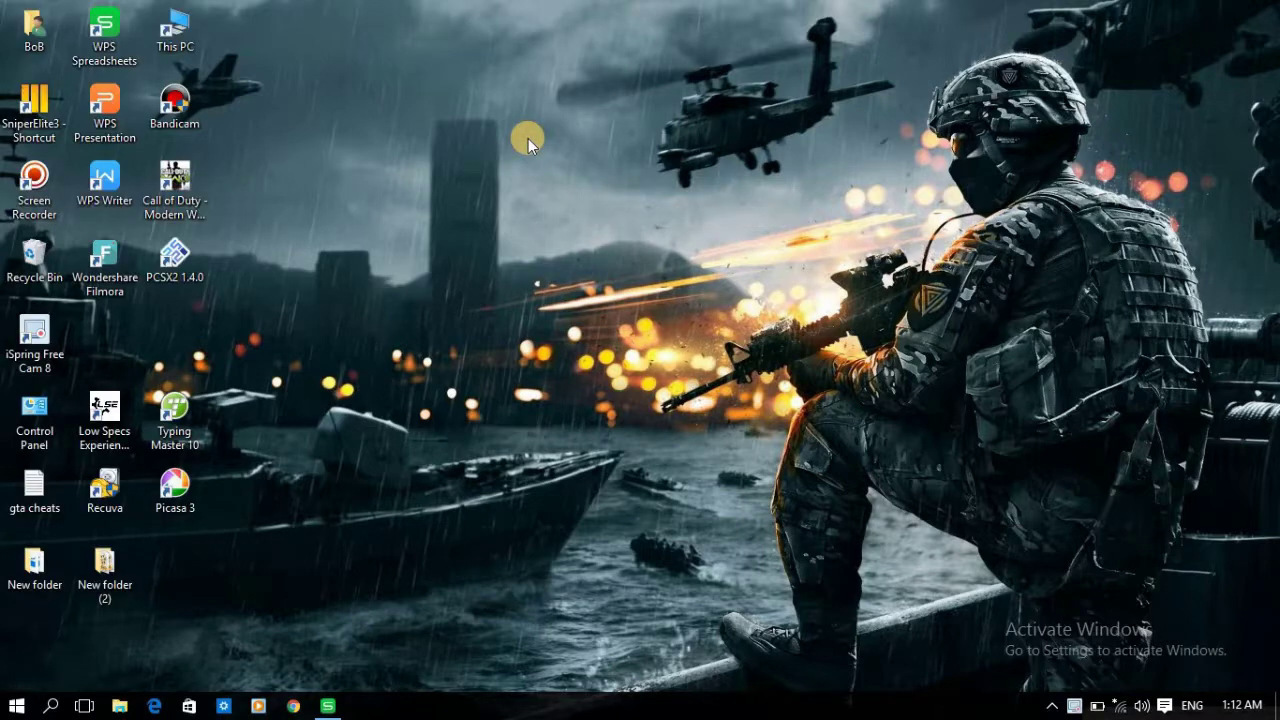
pyautogui.rightClick(528, 138)
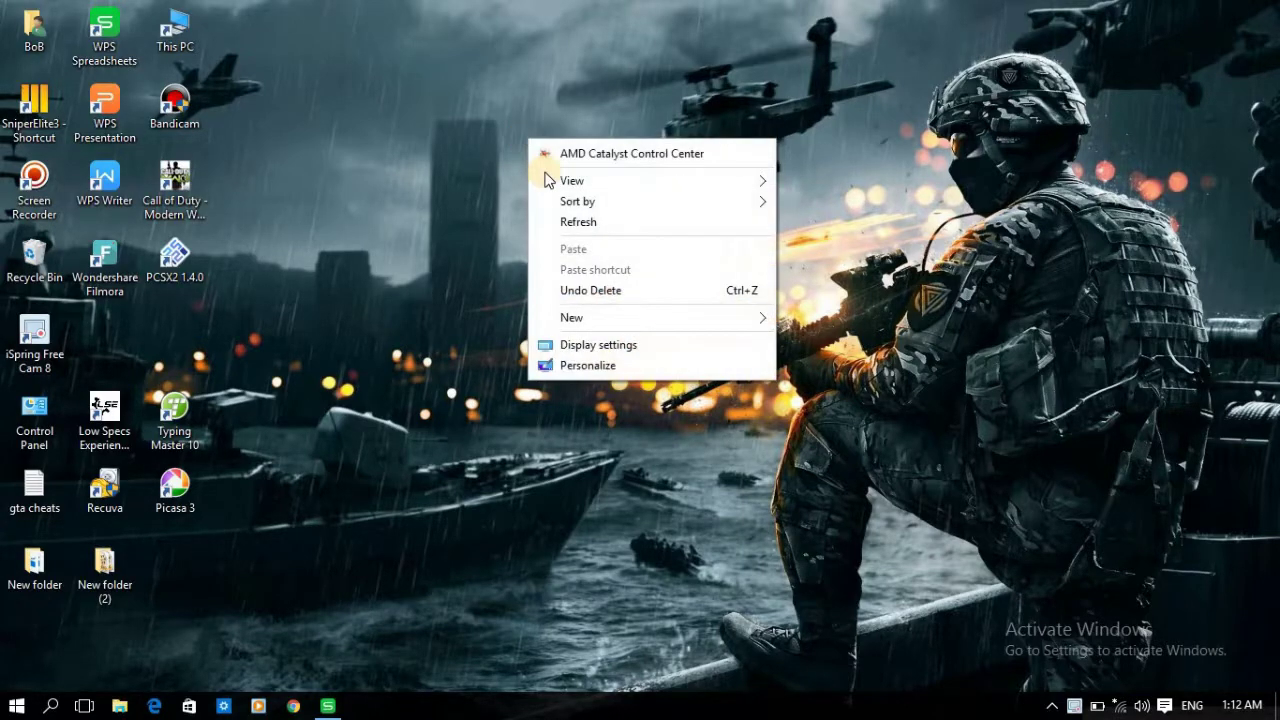
pyautogui.click(574, 224)
pyautogui.rightClick(530, 144)
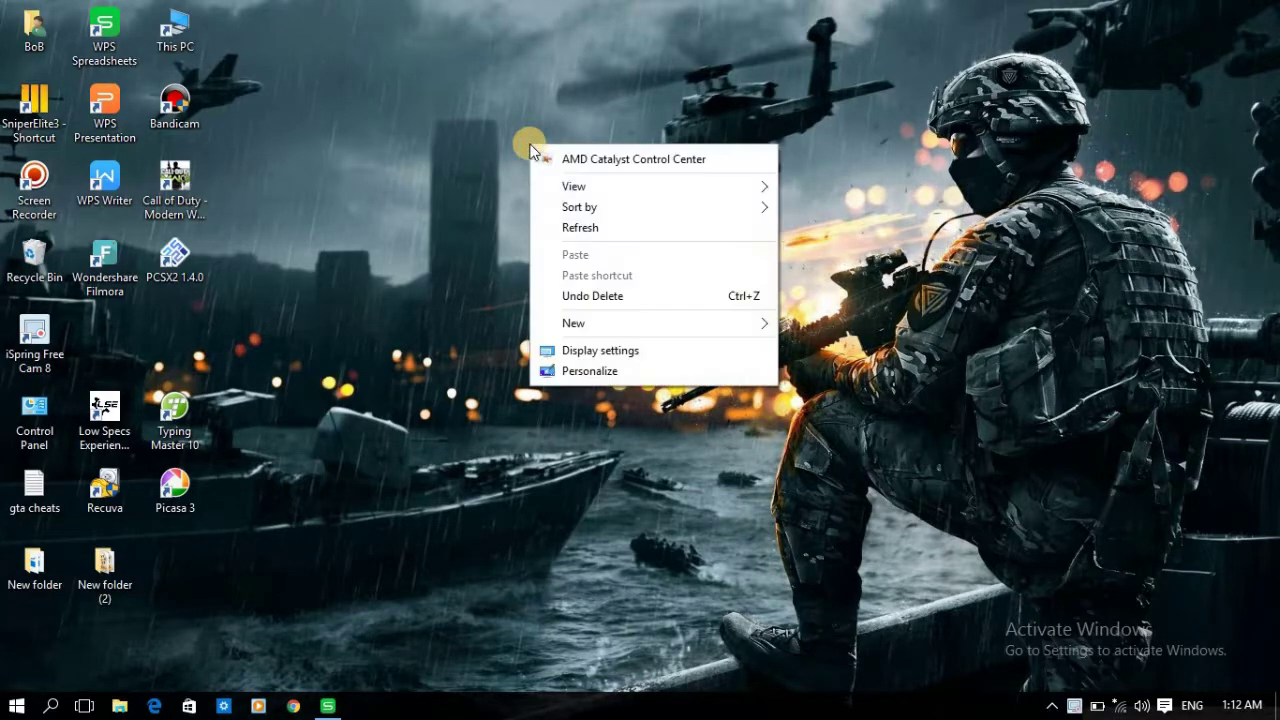
pyautogui.click(568, 225)
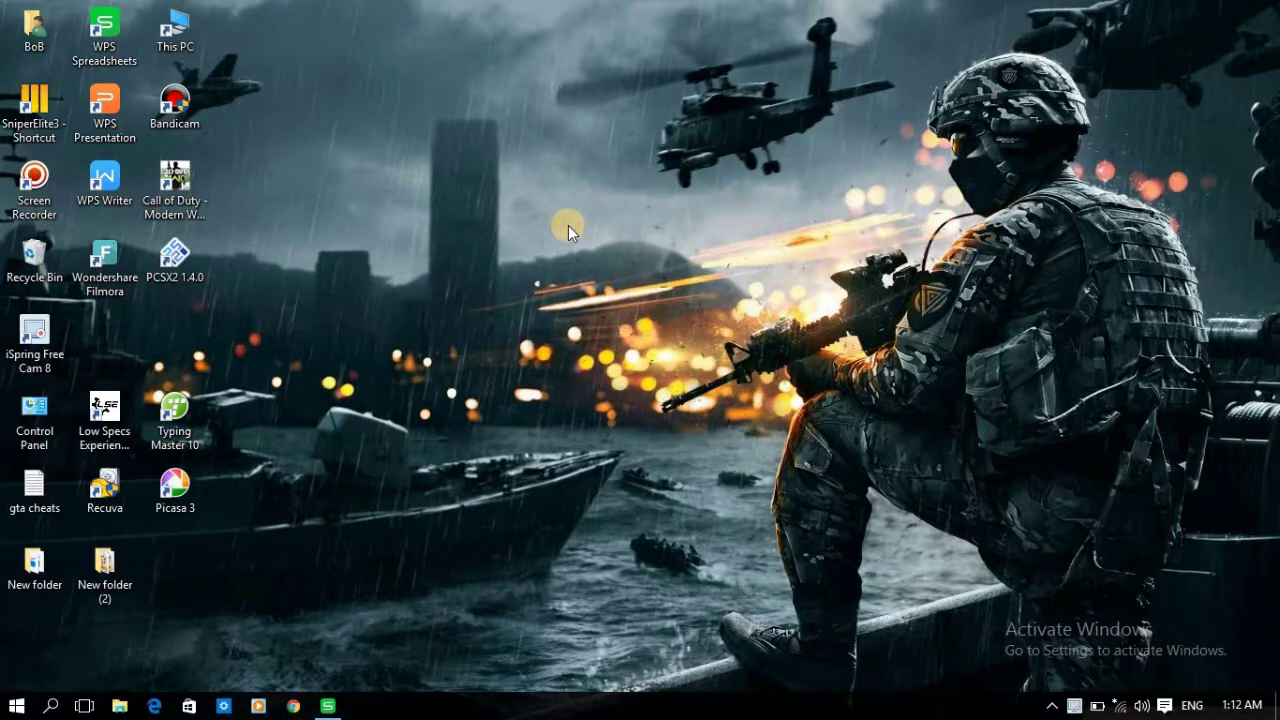